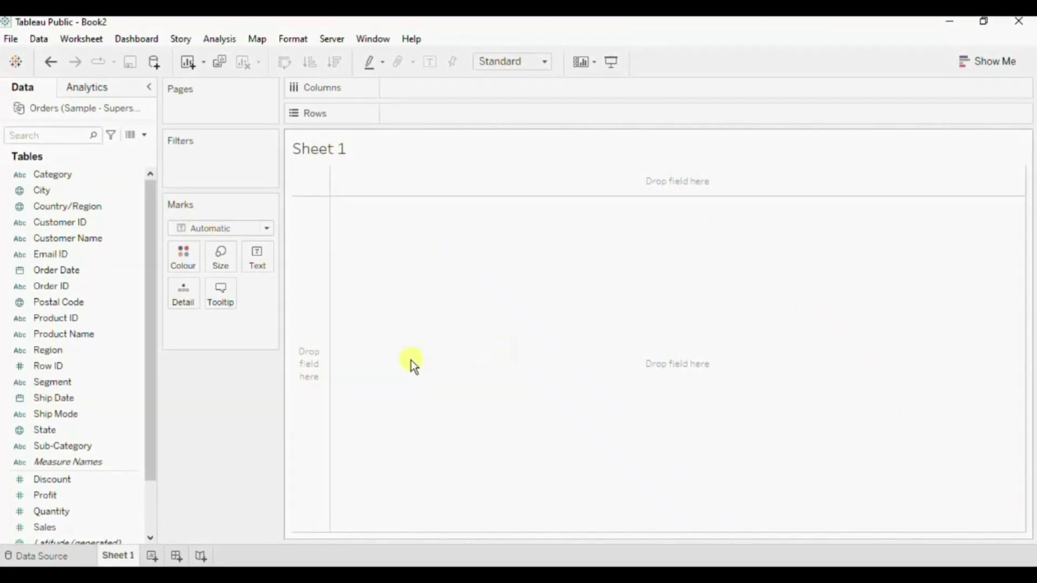
# Place the Order Date field on the Text mark so the sheet lists the order years.
pyautogui.click(96, 323)
pyautogui.click(63, 272)
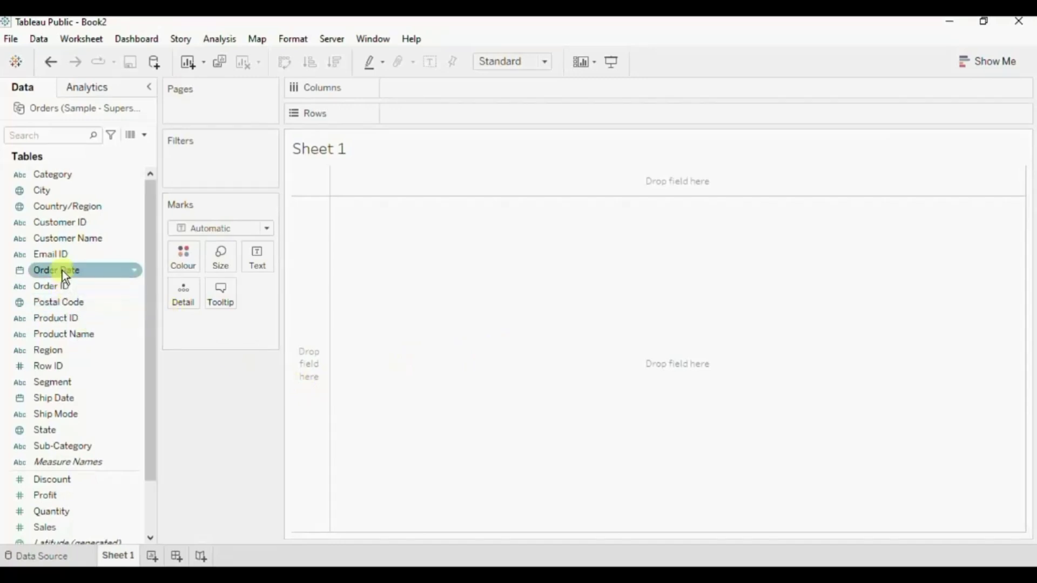
pyautogui.moveTo(63, 271); pyautogui.dragTo(263, 258)
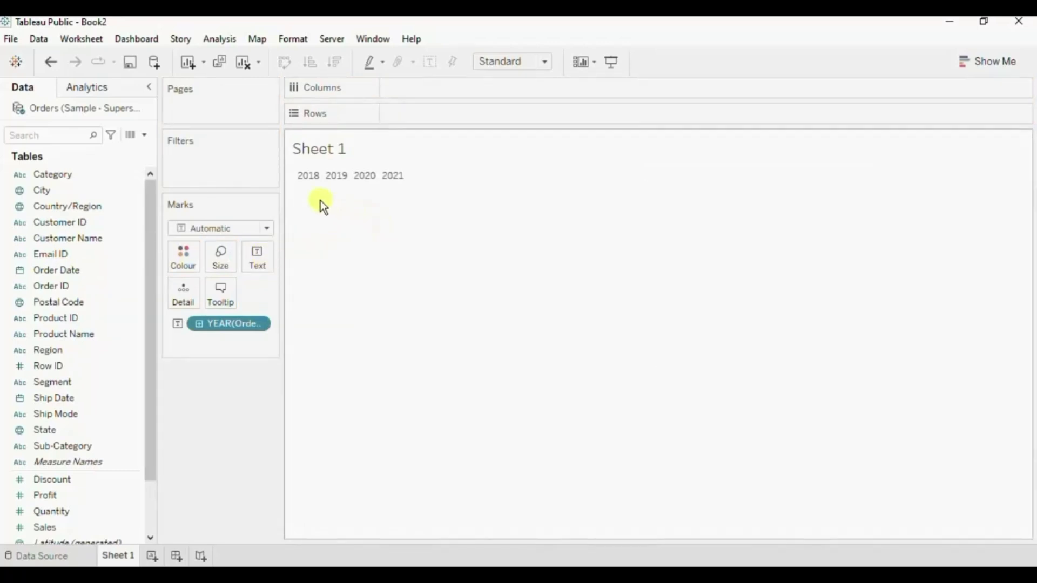
pyautogui.moveTo(383, 194)
# Create a calculated field named Year Order Date with the formula YEAR([Order Date]).
pyautogui.click(146, 139)
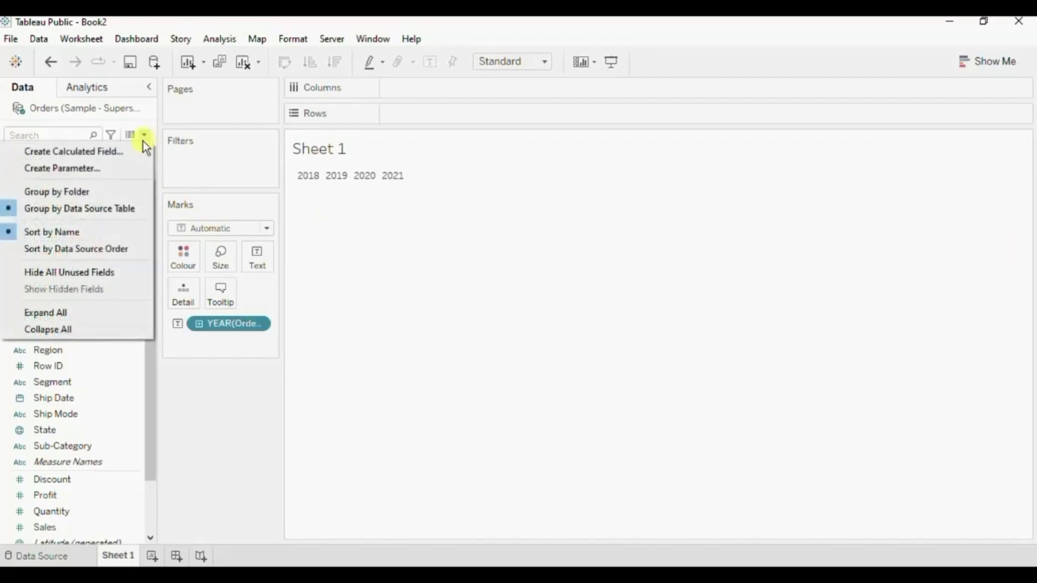
pyautogui.click(128, 152)
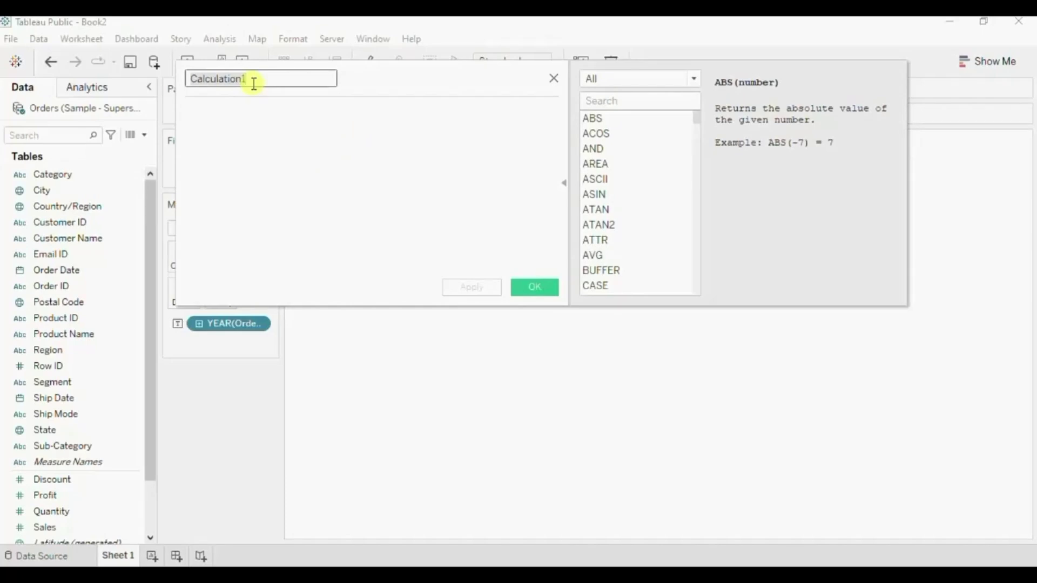
pyautogui.write('Ye')
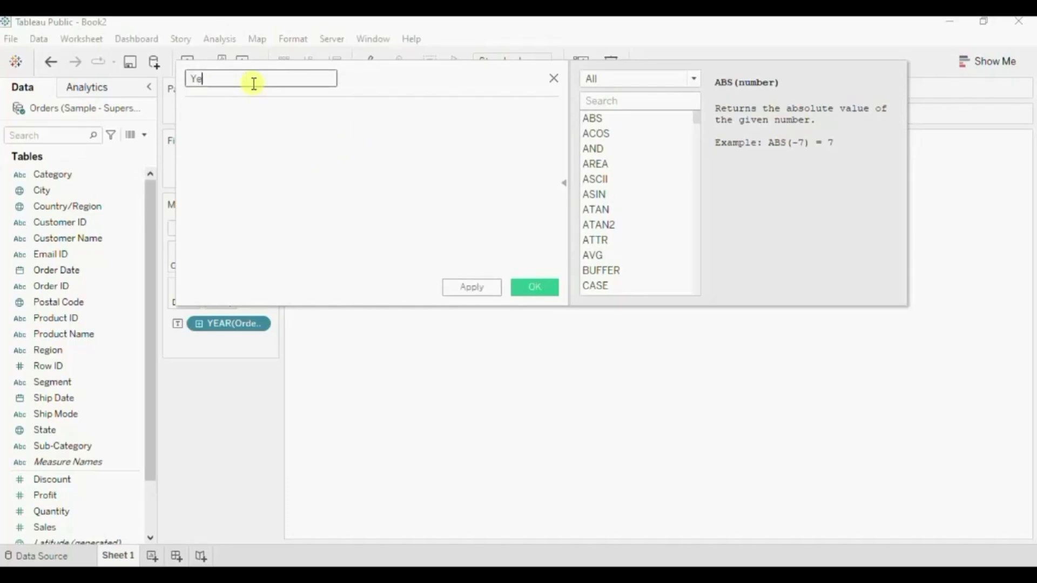
pyautogui.write('ar Order Date')
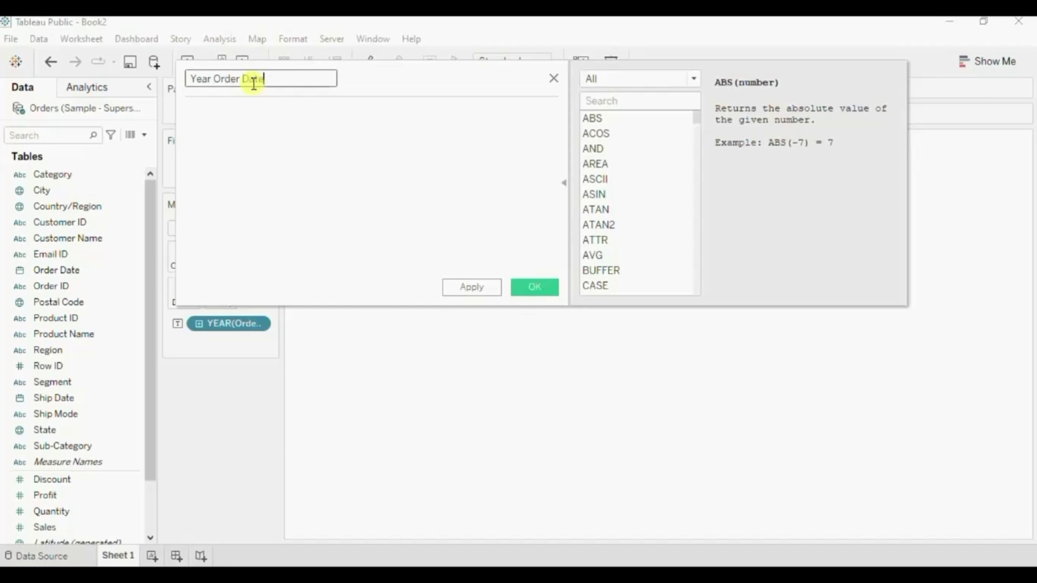
pyautogui.click(262, 123)
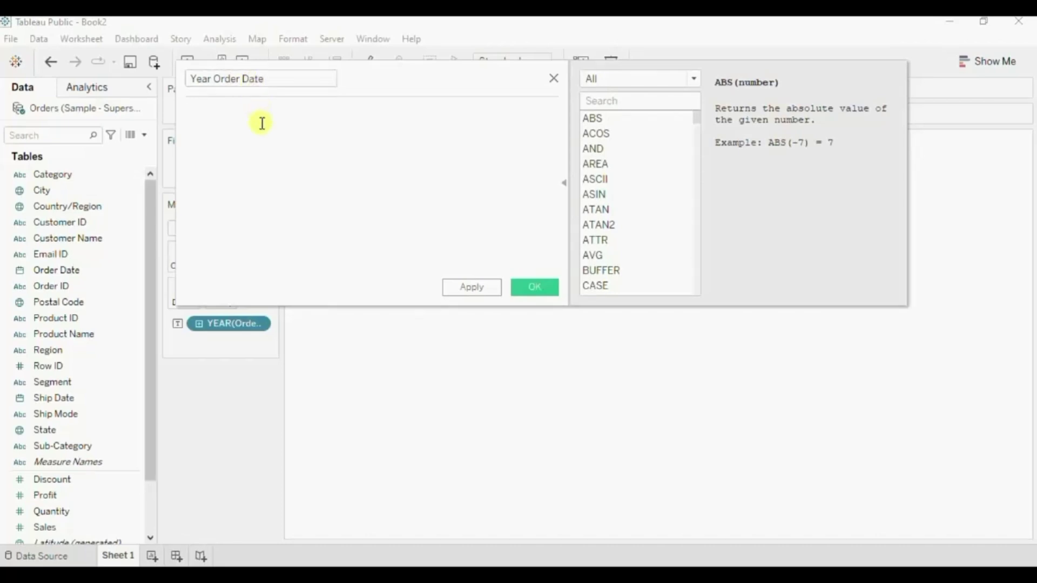
pyautogui.write('year')
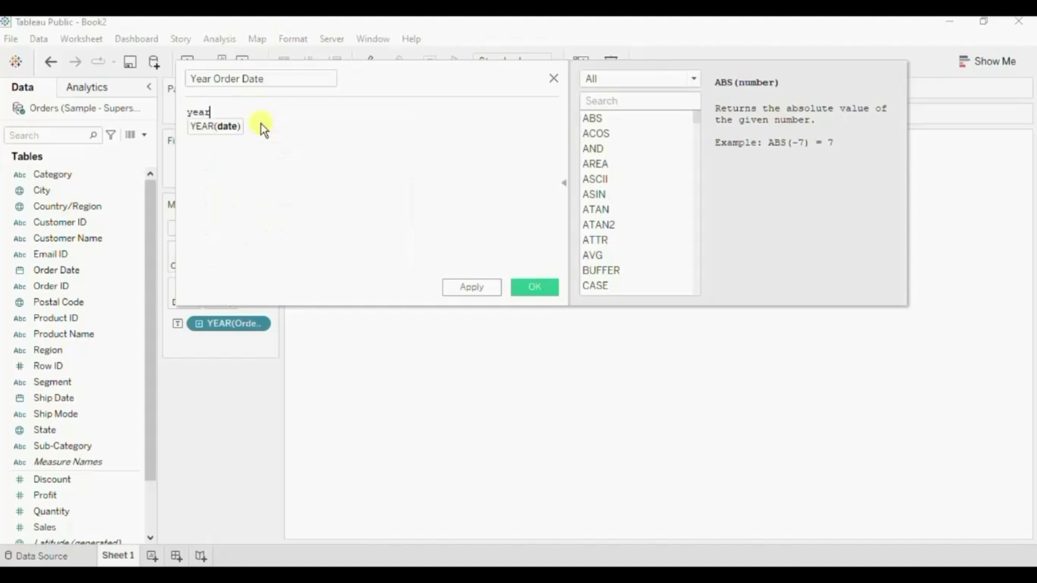
pyautogui.press('Return')
pyautogui.write('ord')
pyautogui.press('Return')
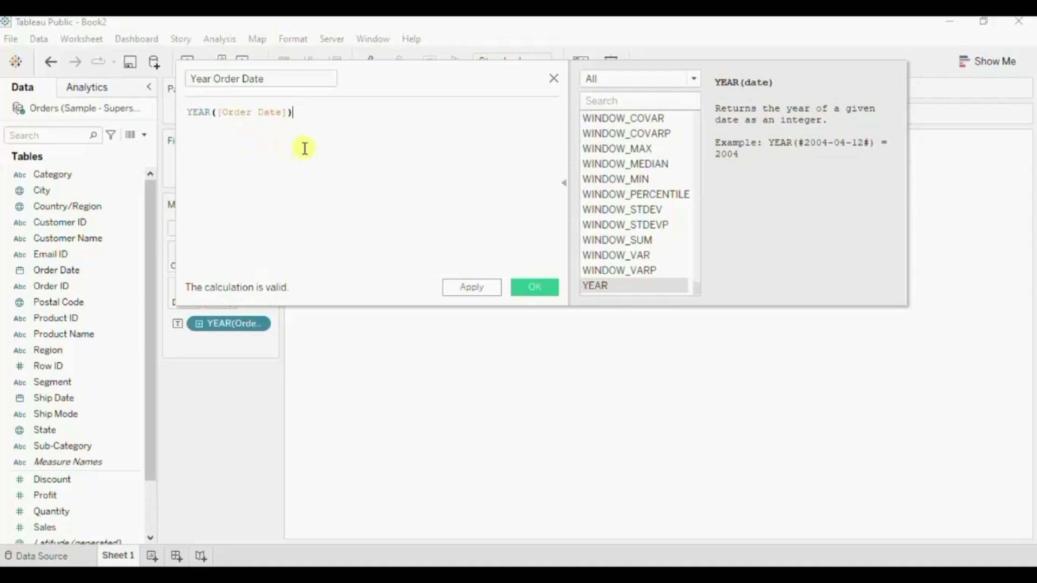
# Wrap the formula in a string conversion, str(YEAR([Order Date])), and save the calculated field.
pyautogui.click(188, 112)
pyautogui.write('str')
pyautogui.write('(')
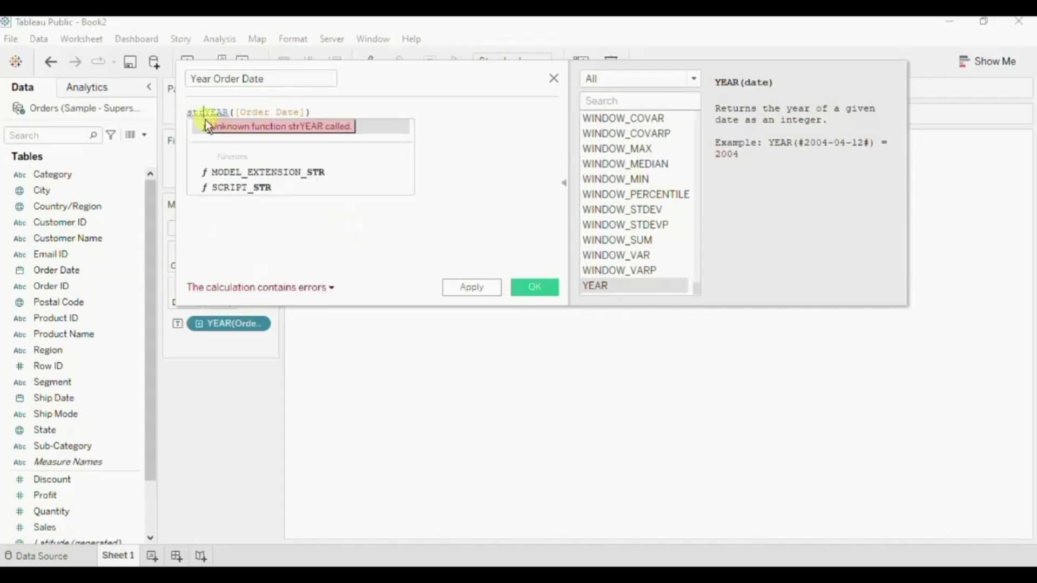
pyautogui.press('BackSpace')
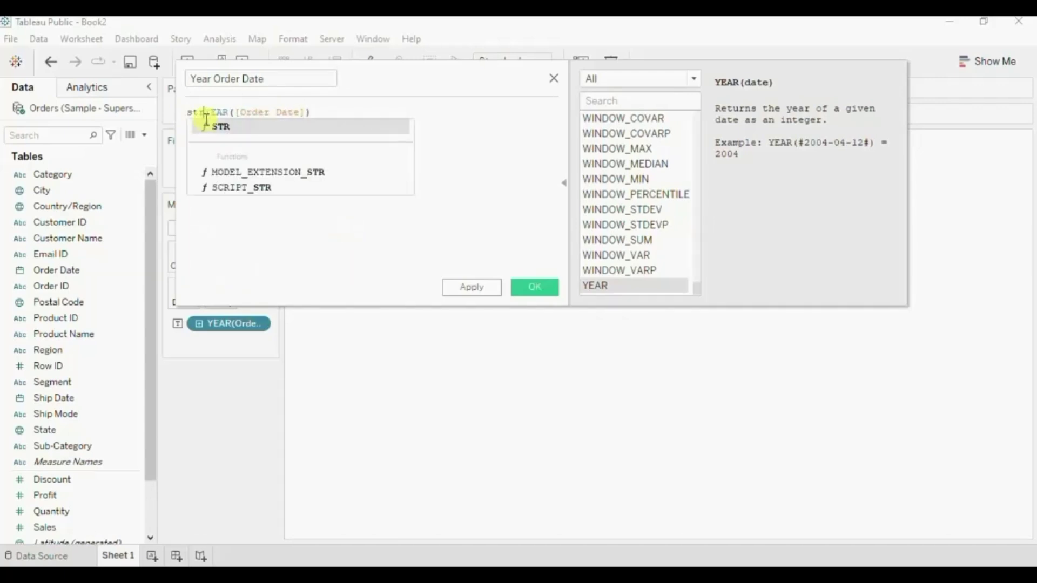
pyautogui.write('(')
pyautogui.click(335, 115)
pyautogui.write(',')
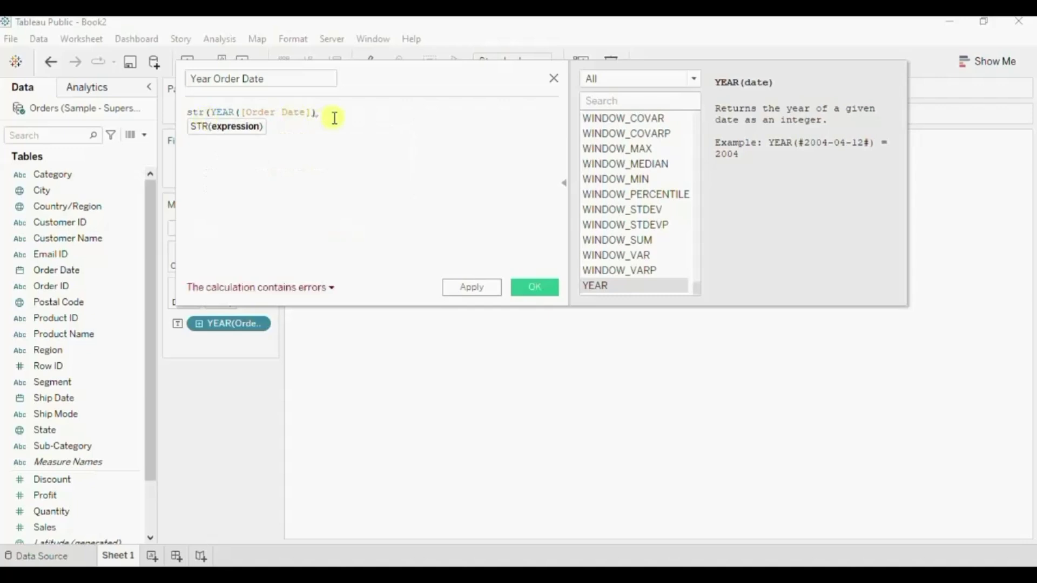
pyautogui.press('BackSpace')
pyautogui.write(')')
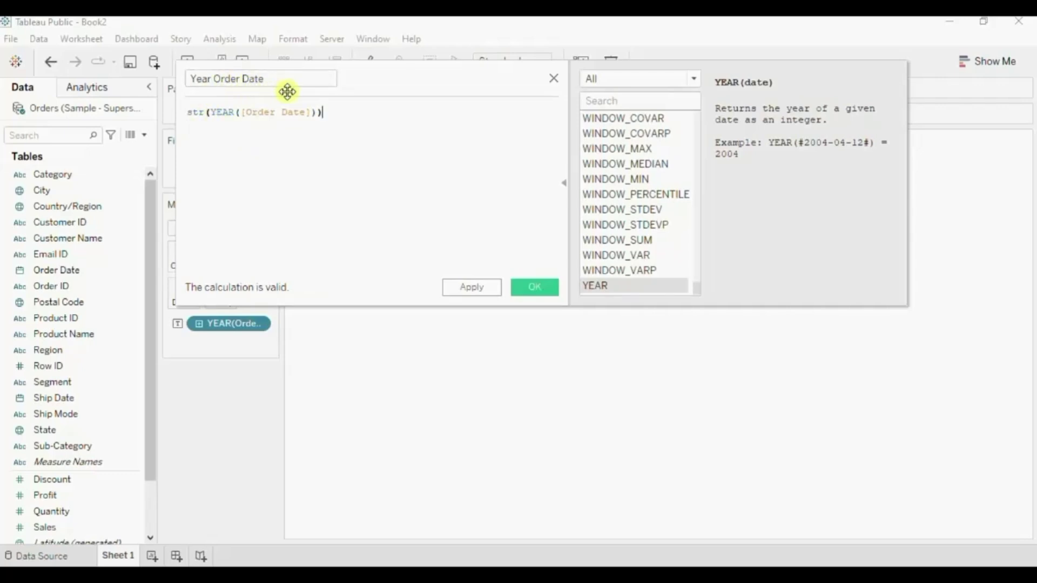
pyautogui.click(532, 286)
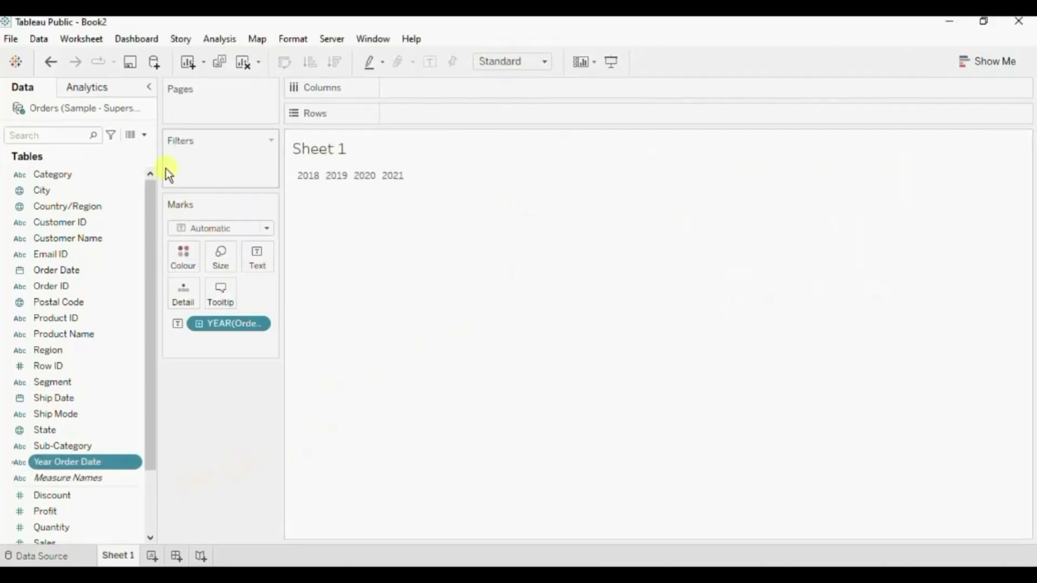
# Start a new parameter named Year with the String data type.
pyautogui.click(143, 134)
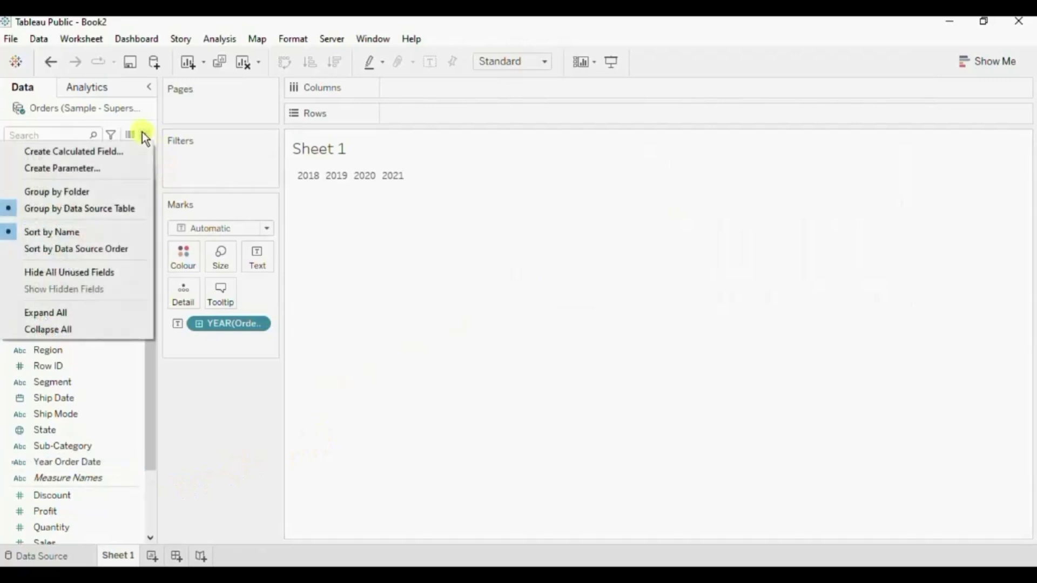
pyautogui.click(115, 167)
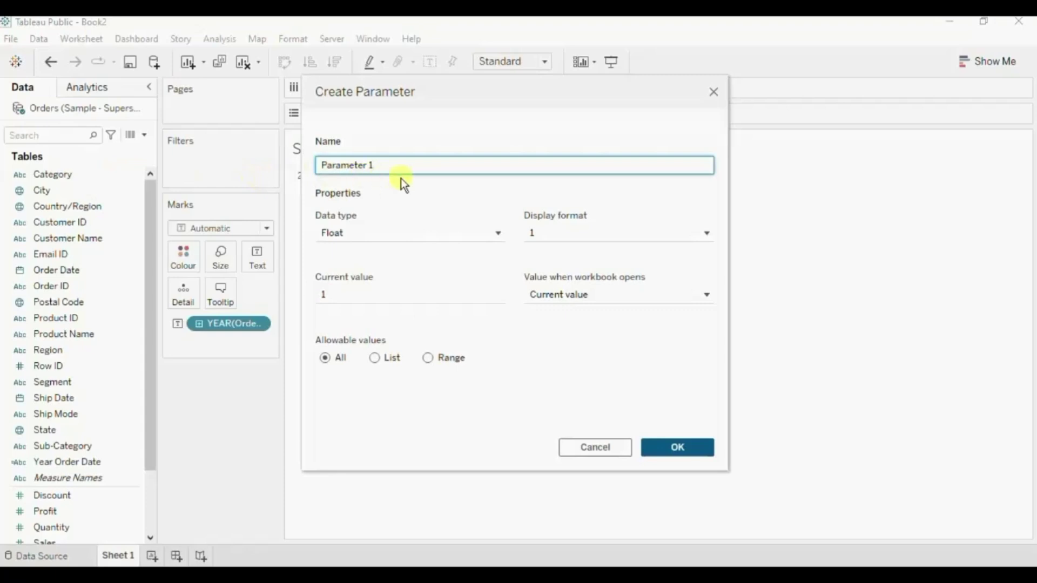
pyautogui.doubleClick(370, 164)
pyautogui.write('Year')
pyautogui.click(363, 233)
pyautogui.click(352, 284)
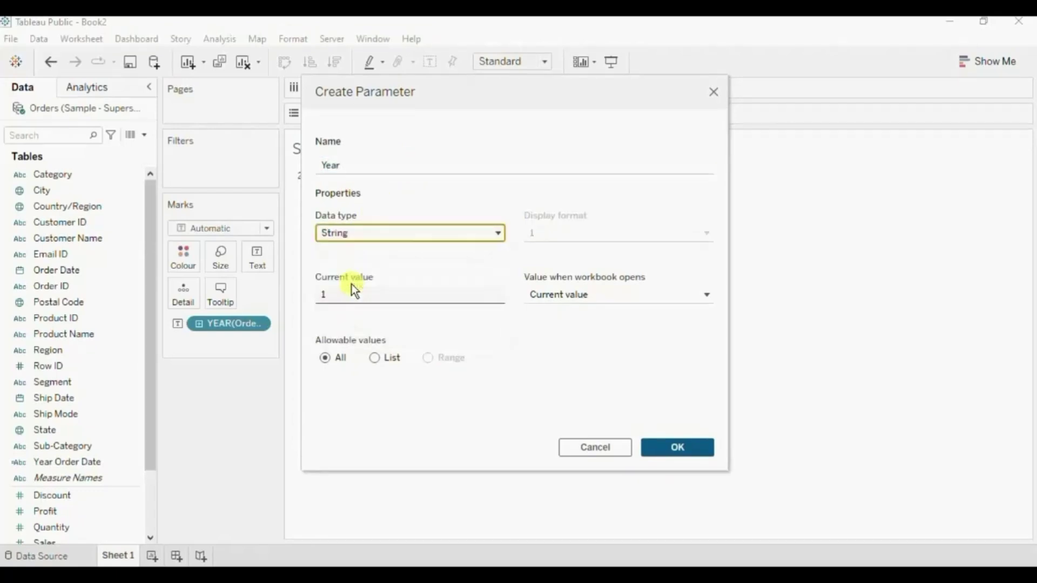
# Restrict the Year parameter to a list of allowable values filled from the Year Order Date field.
pyautogui.click(375, 357)
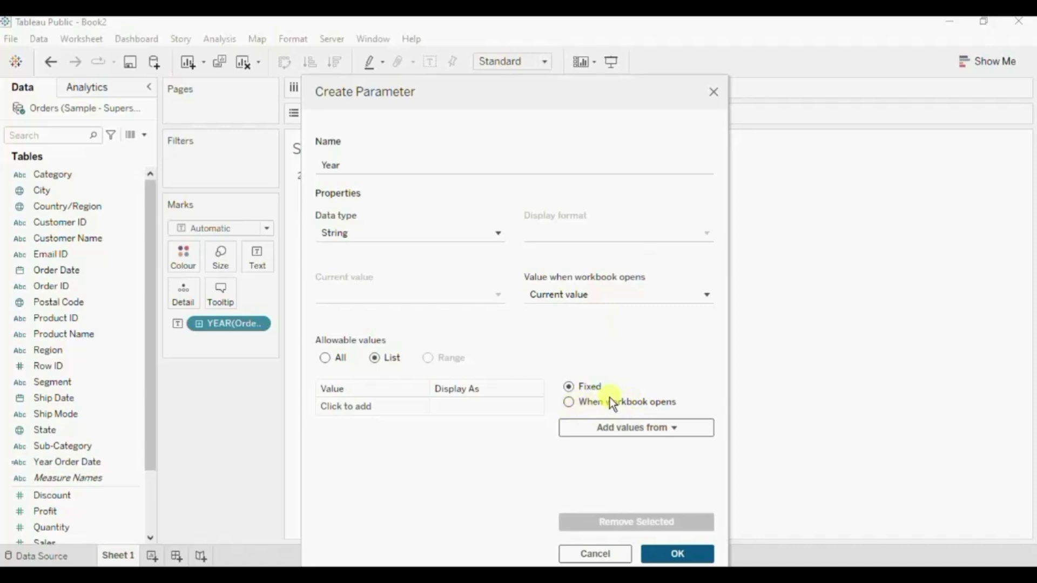
pyautogui.click(617, 427)
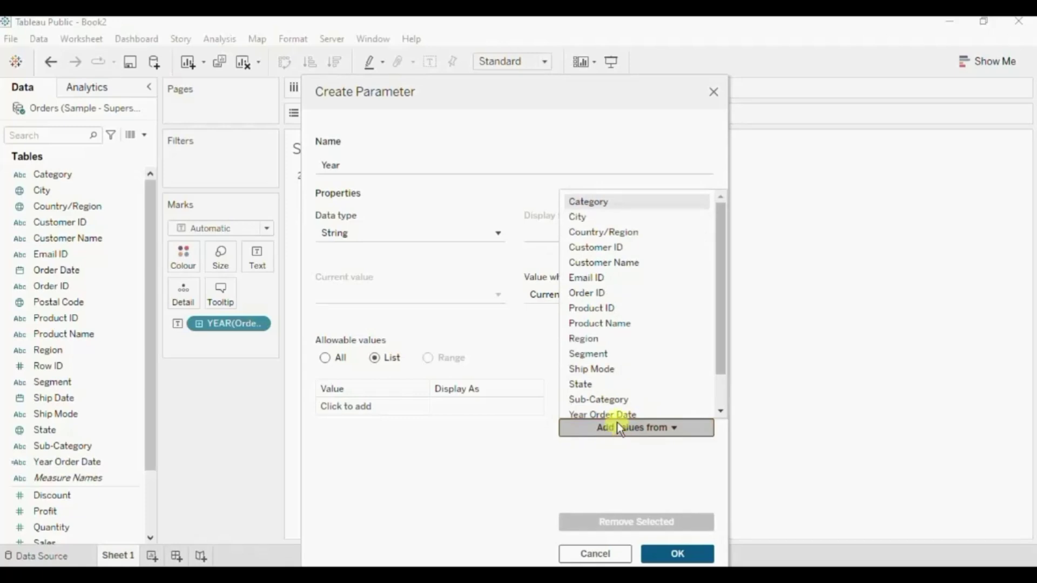
pyautogui.scroll(-1, 610, 246)
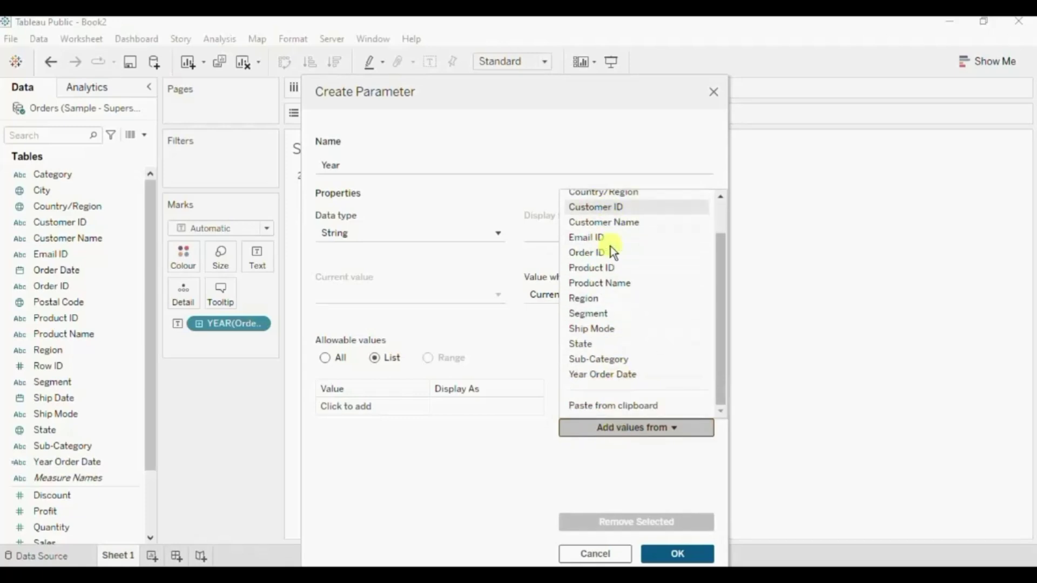
pyautogui.click(610, 377)
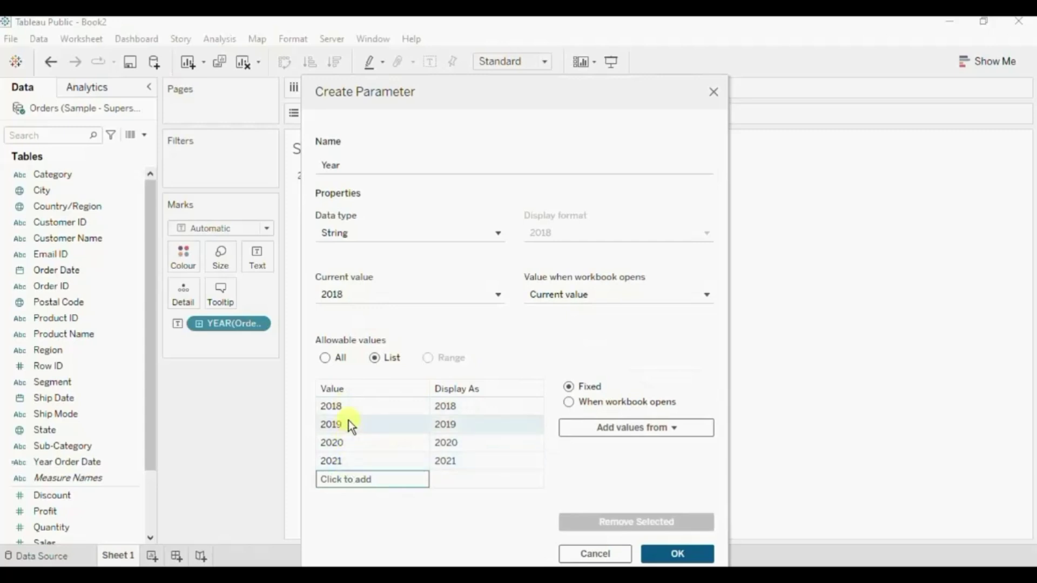
# Have the list refresh from Year Order Date when the workbook opens, and save the Year parameter.
pyautogui.click(569, 402)
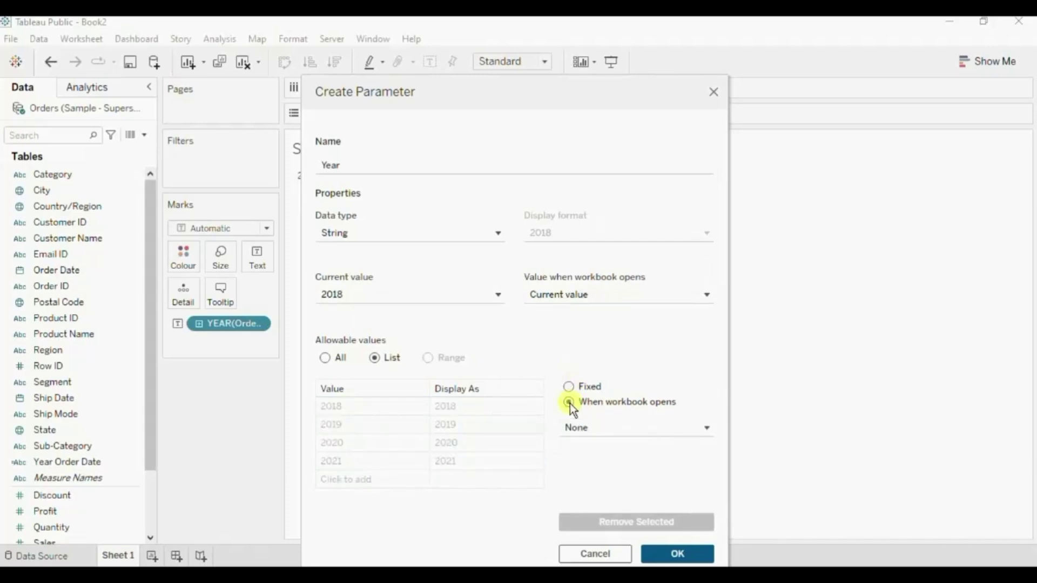
pyautogui.click(591, 428)
pyautogui.scroll(-1, 599, 388)
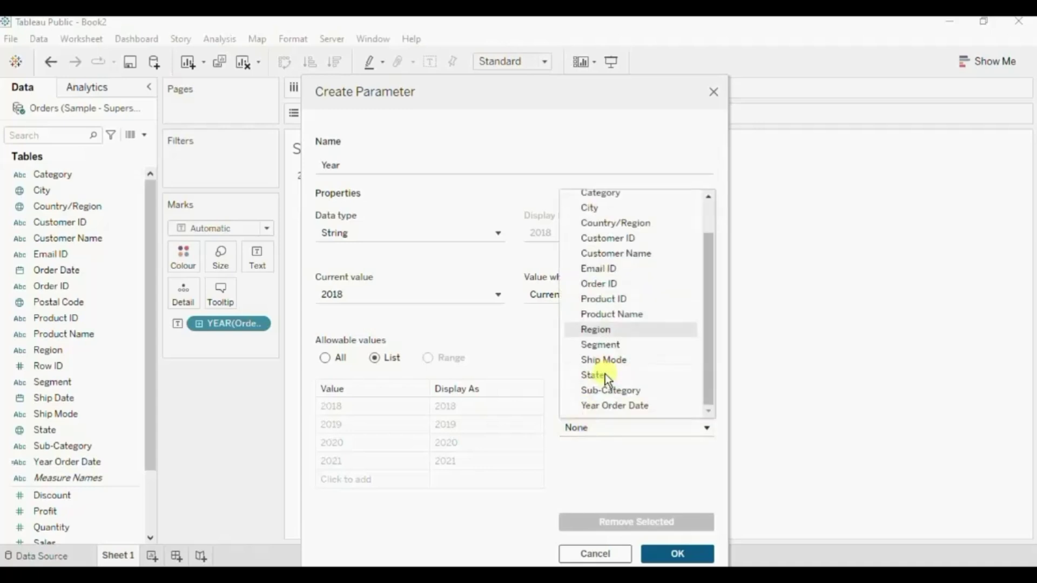
pyautogui.click(607, 406)
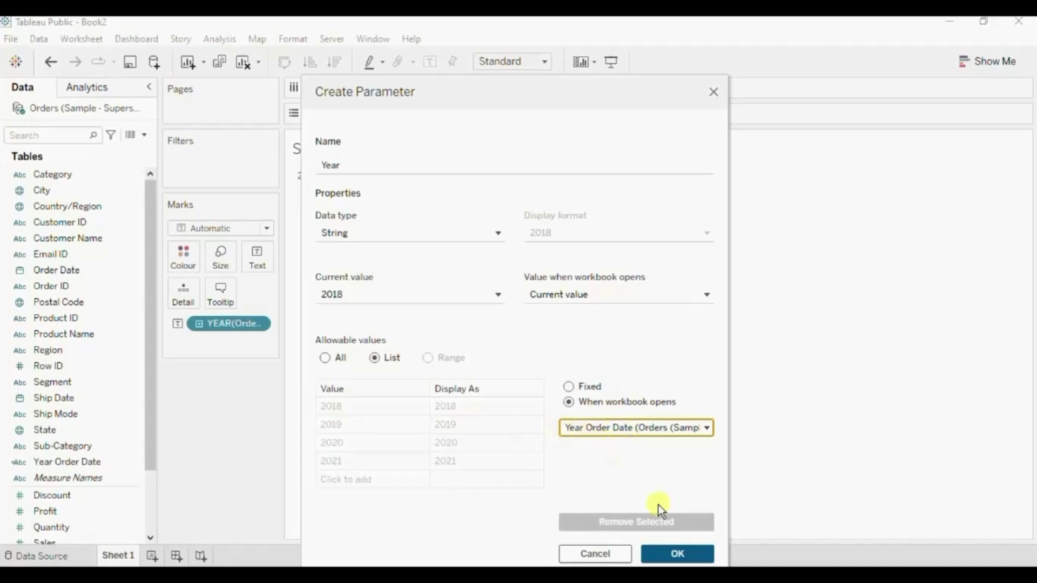
pyautogui.click(671, 554)
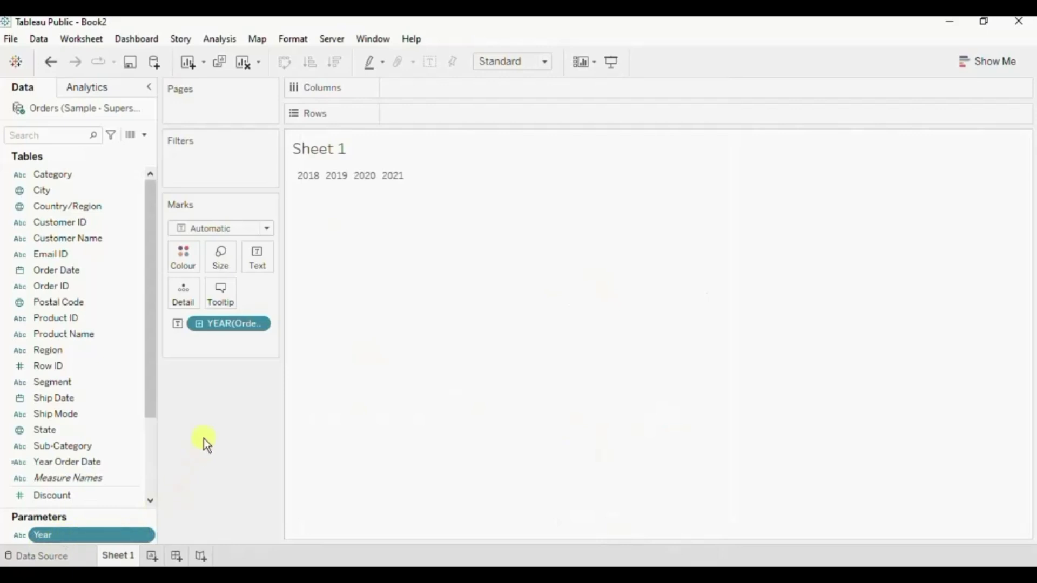
# Start a second parameter with the Integer data type and a list of allowable values.
pyautogui.scroll(-3, 203, 438)
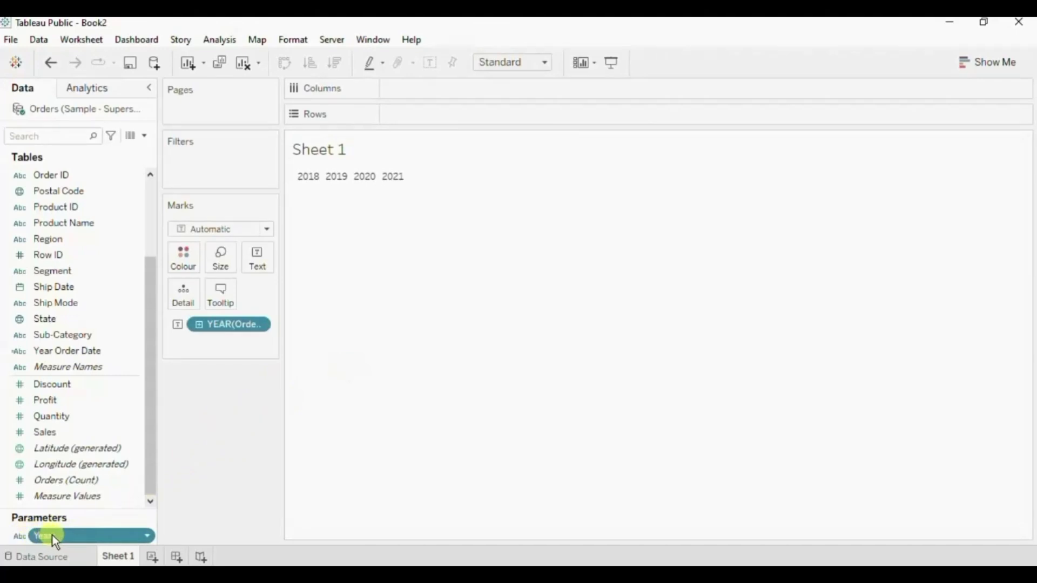
pyautogui.moveTo(52, 534); pyautogui.dragTo(152, 146)
pyautogui.click(146, 139)
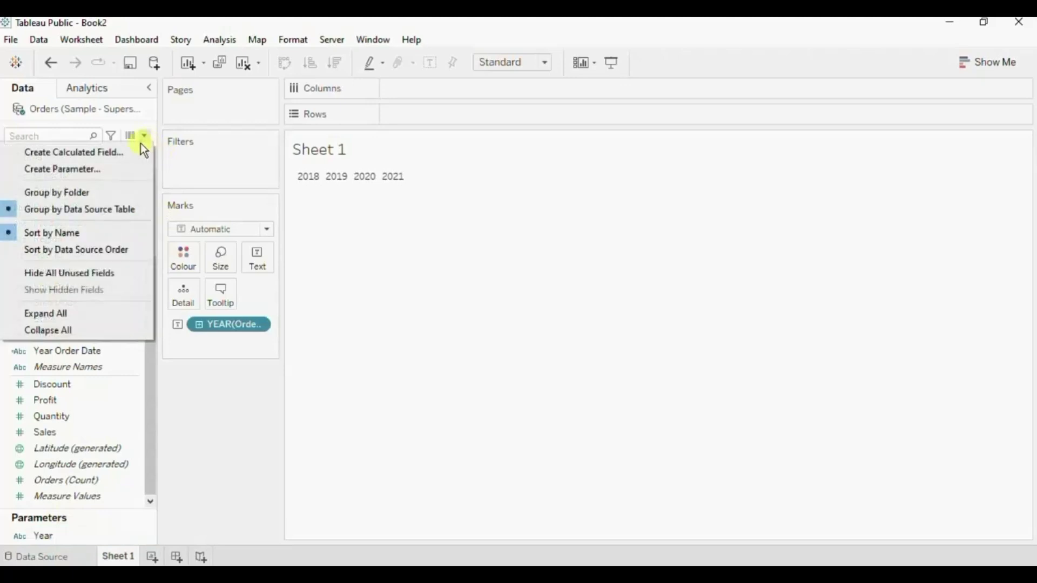
pyautogui.click(113, 168)
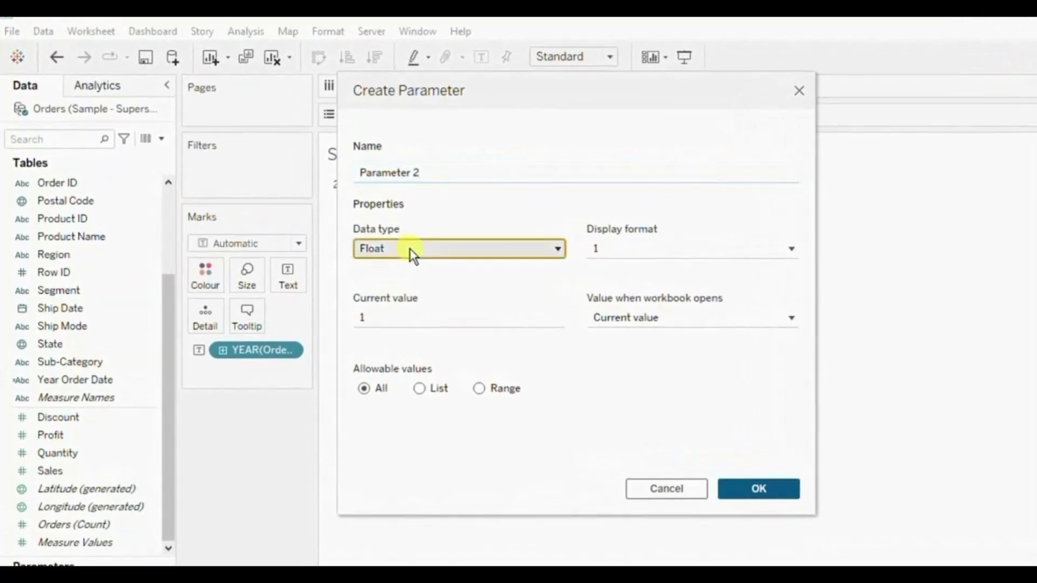
pyautogui.click(410, 249)
pyautogui.click(393, 294)
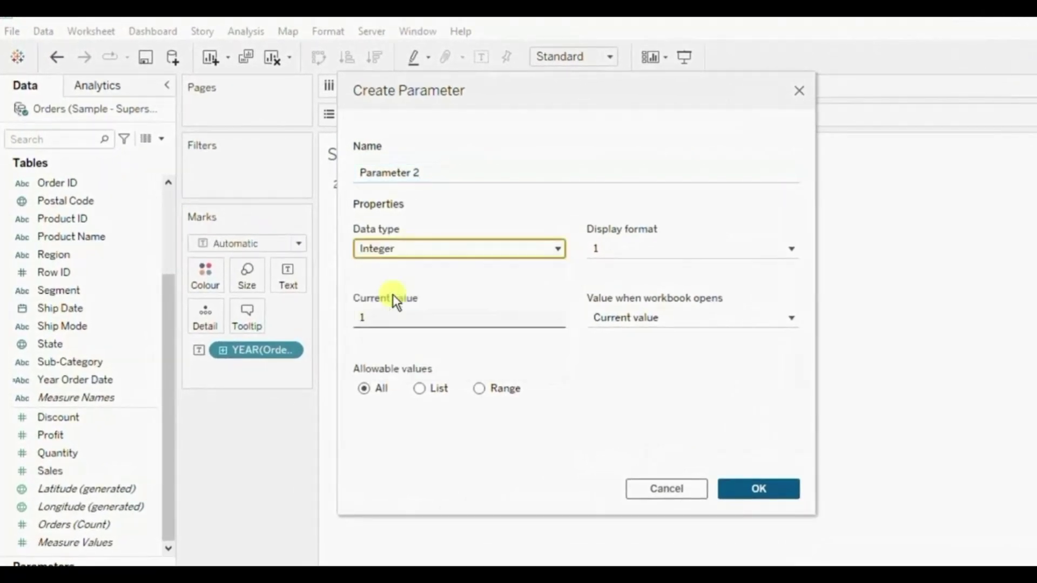
pyautogui.click(420, 388)
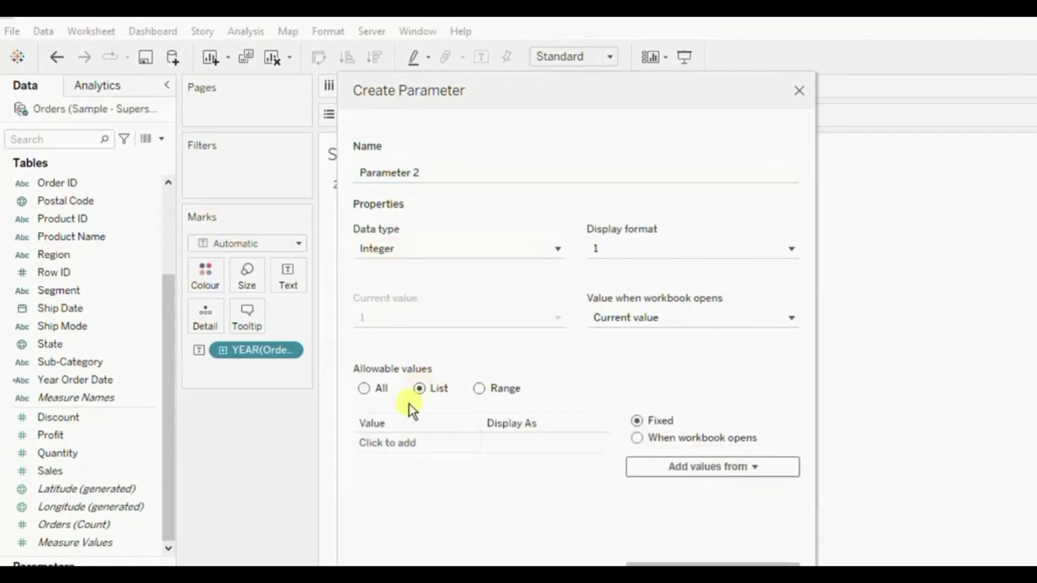
# Add 2018 and 2019 to the new parameter's list of allowable values.
pyautogui.write('2018')
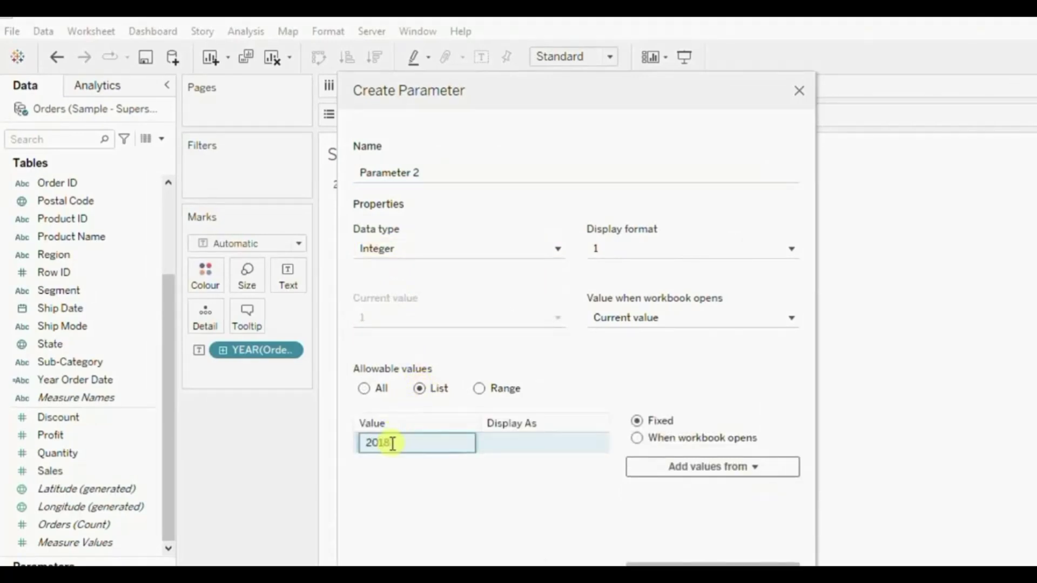
pyautogui.press('Return')
pyautogui.click(391, 464)
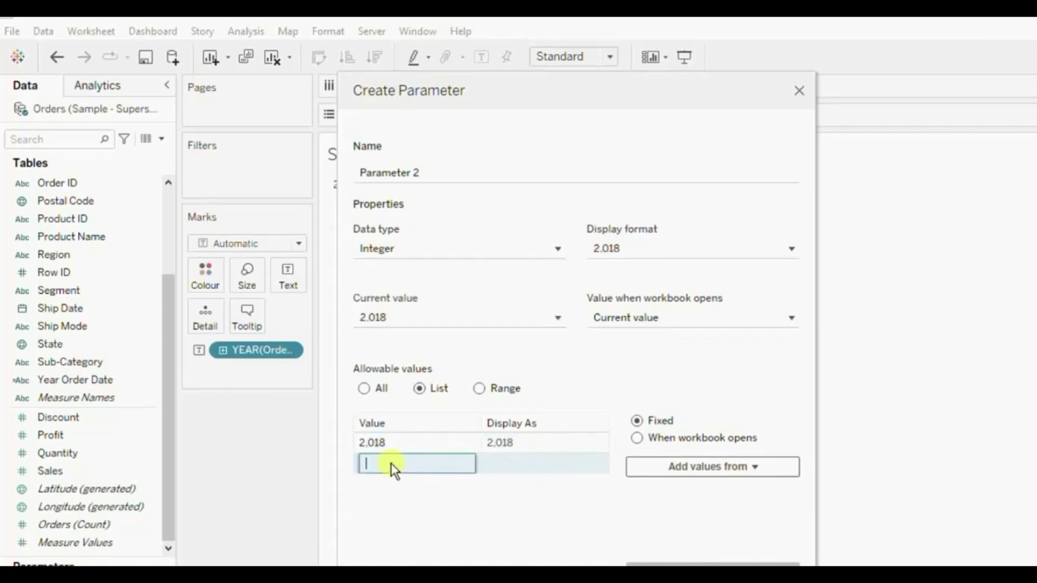
pyautogui.write('2019')
pyautogui.press('Return')
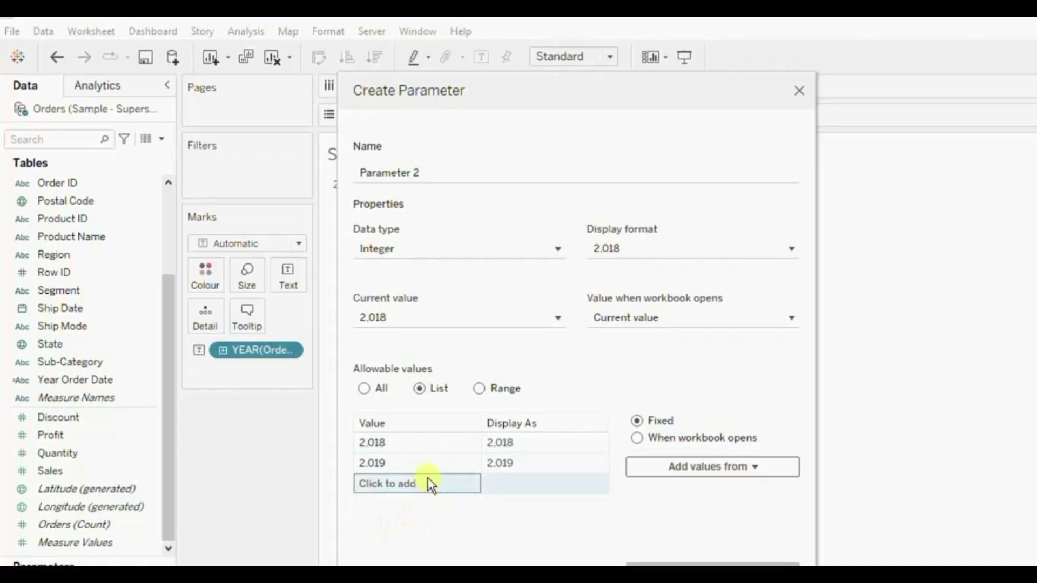
# Set the second parameter's display labels to 2018 and 2019 without thousands separators, and discard that parameter.
pyautogui.click(496, 442)
pyautogui.click(504, 441)
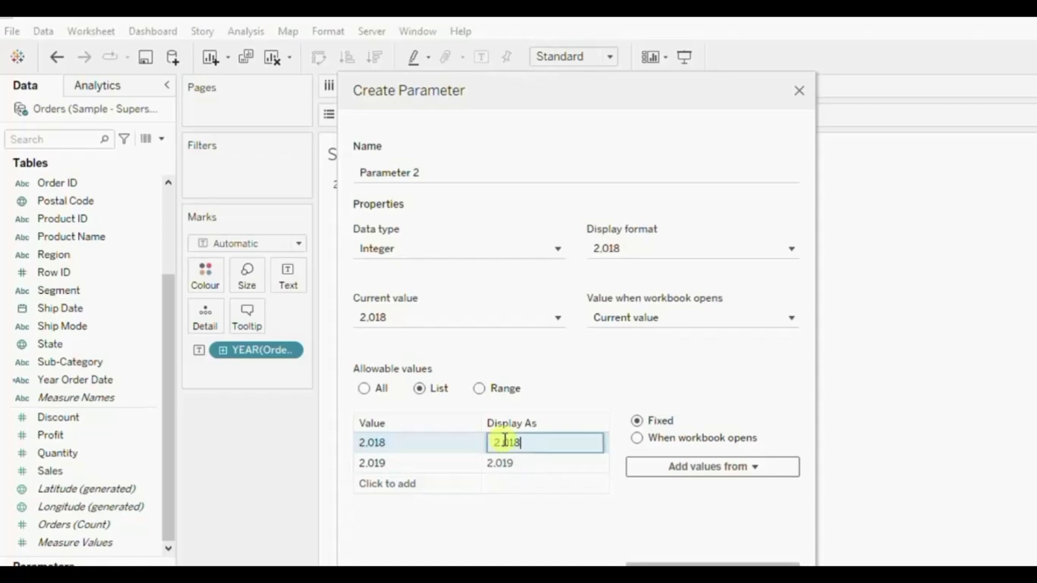
pyautogui.press('BackSpace')
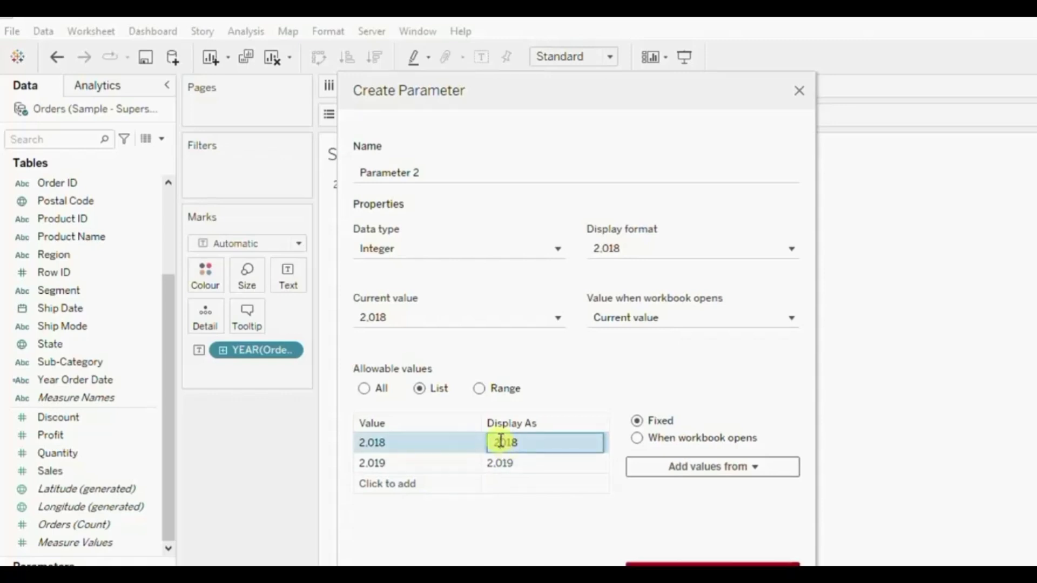
pyautogui.click(496, 462)
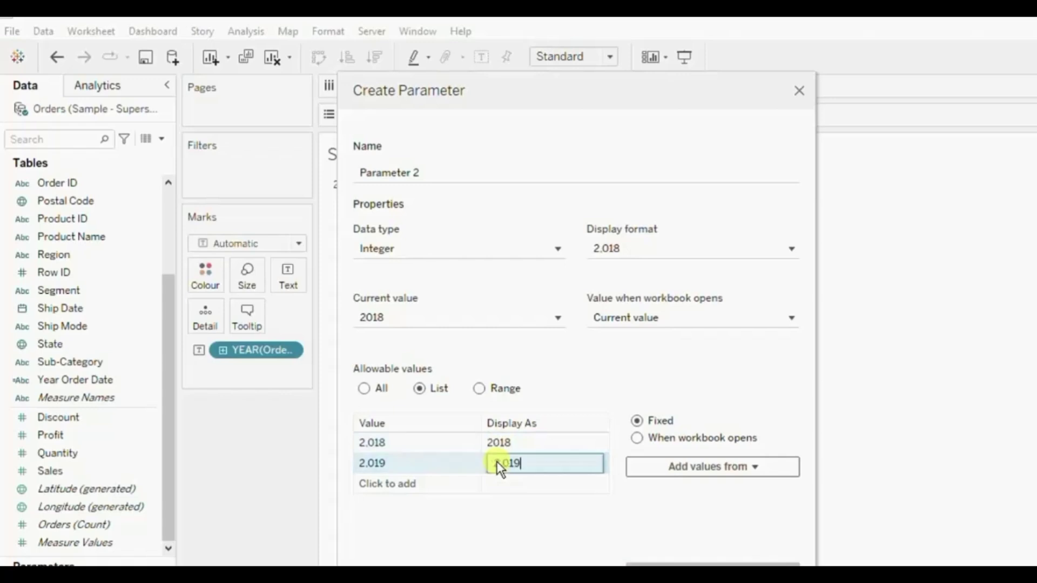
pyautogui.click(506, 465)
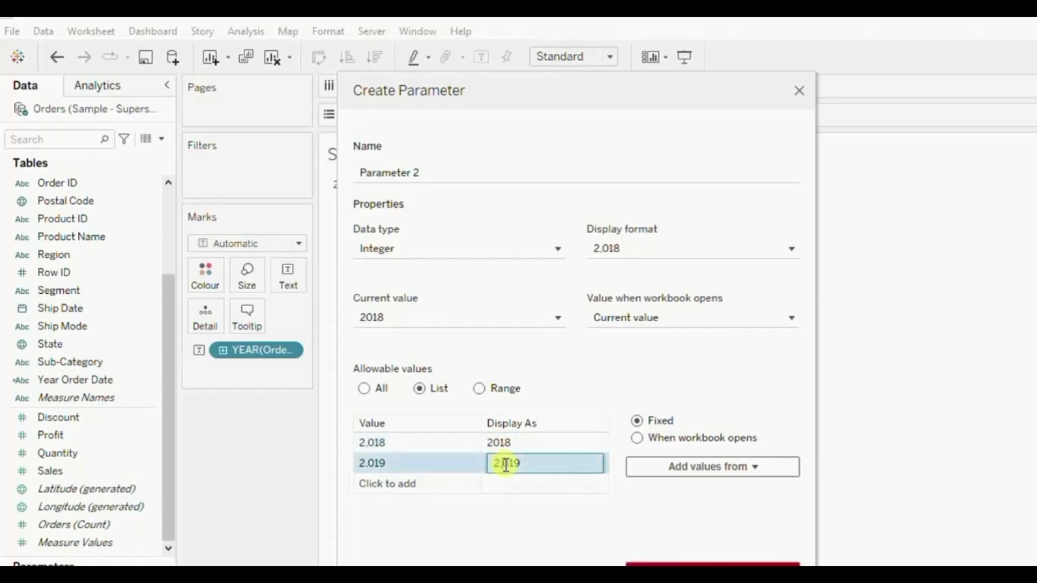
pyautogui.press('BackSpace')
pyautogui.click(495, 508)
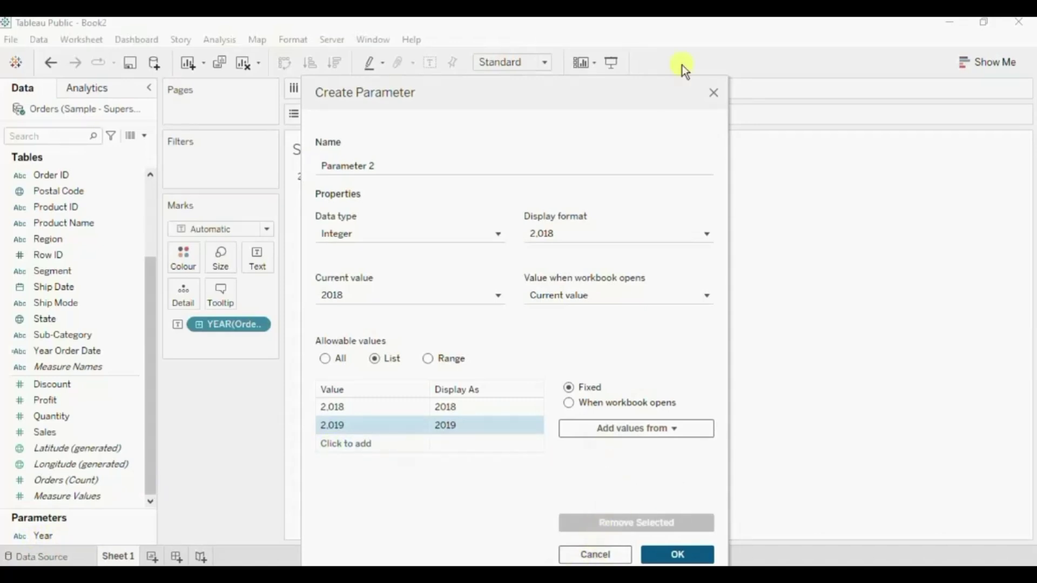
pyautogui.click(713, 93)
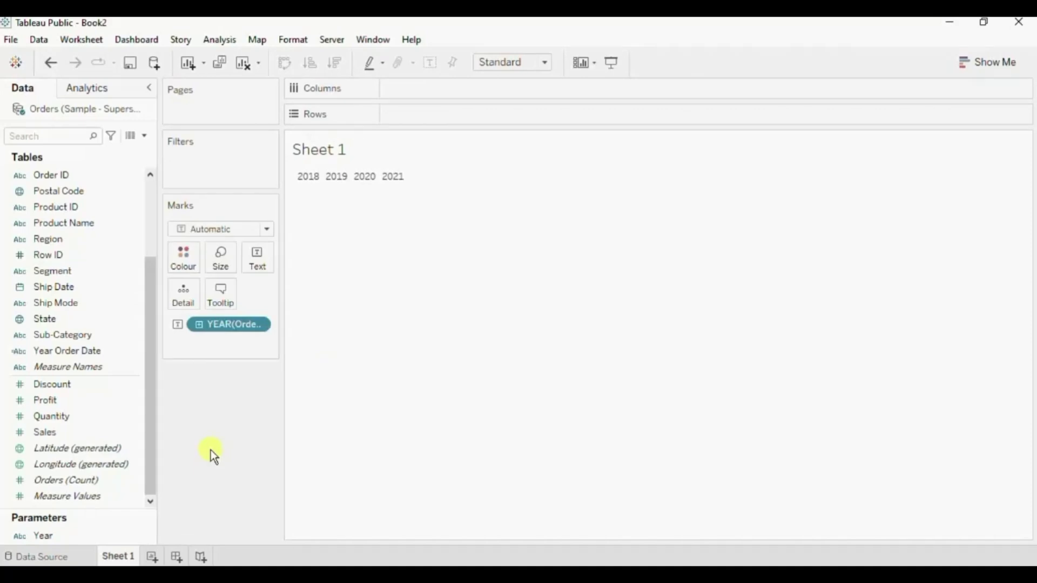
# Create a calculated field named Selected Year Sales.
pyautogui.click(144, 136)
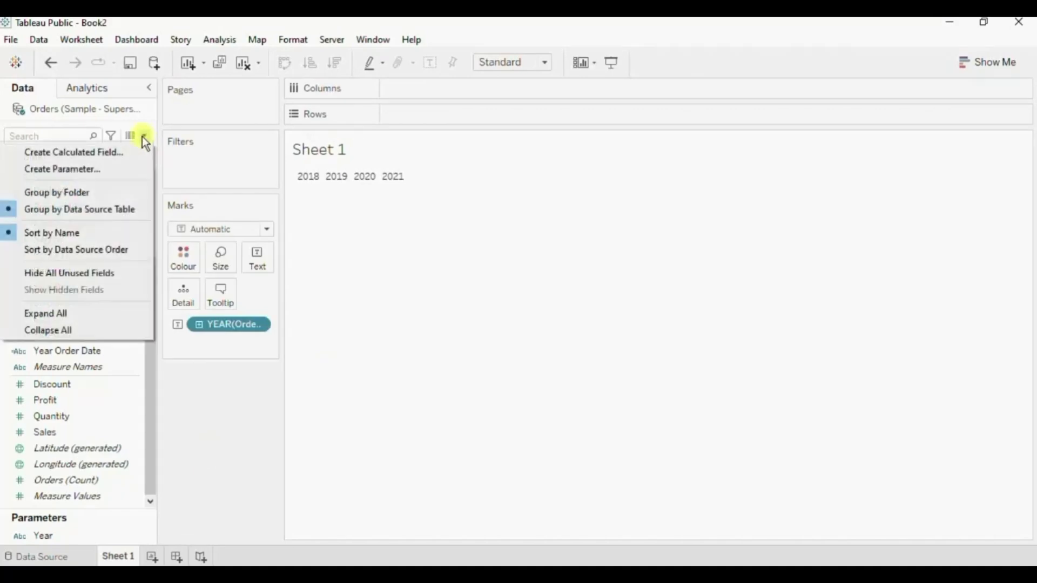
pyautogui.click(121, 154)
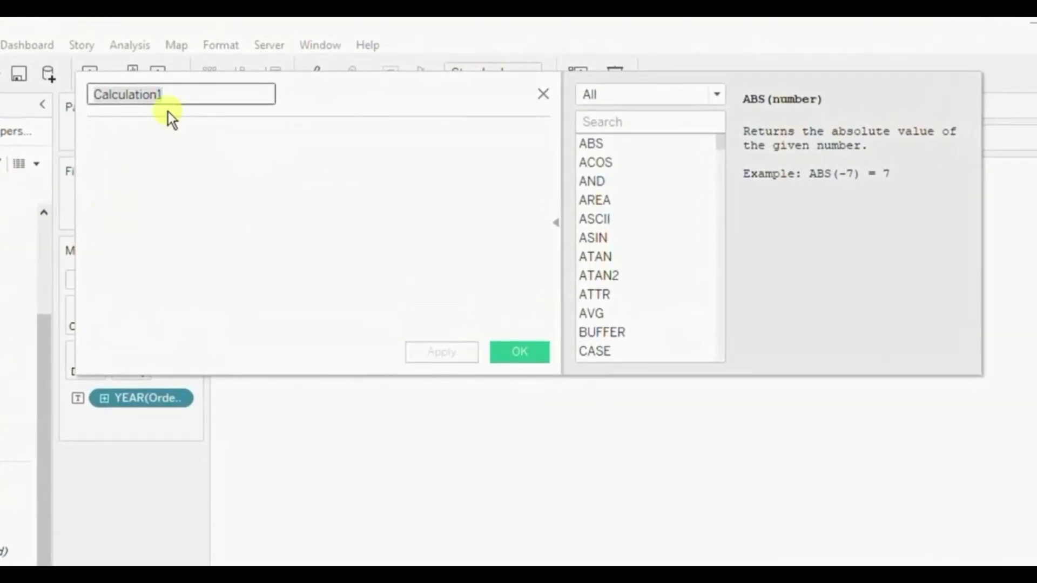
pyautogui.write('sa')
pyautogui.press('BackSpace')
pyautogui.press('BackSpace')
pyautogui.write('Selected Year Sales')
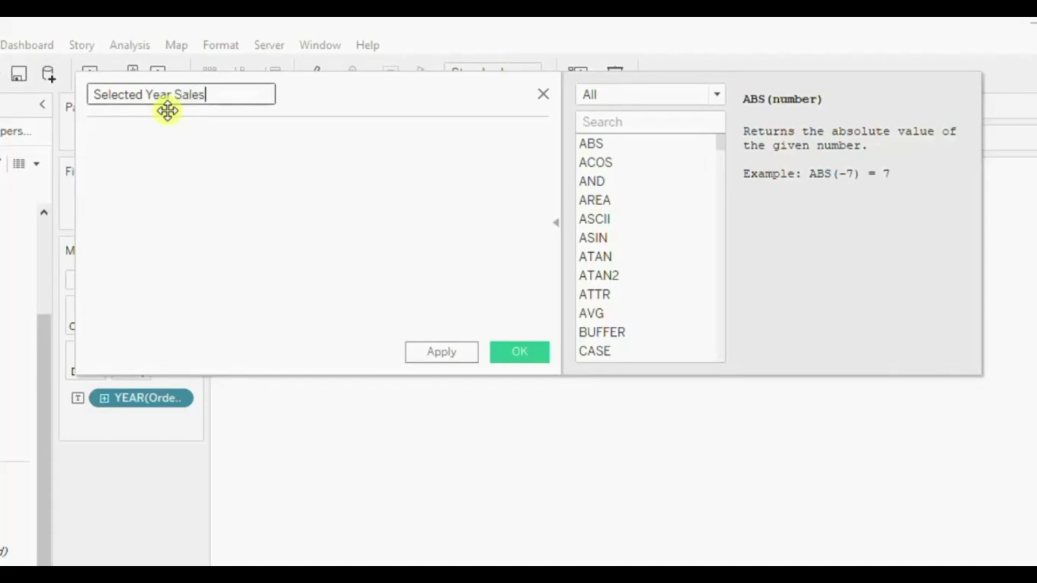
pyautogui.press('Tab')
# Start the Selected Year Sales formula with the condition if [Year Order Date]=[Year], comparing the field with the Year parameter.
pyautogui.write('if year')
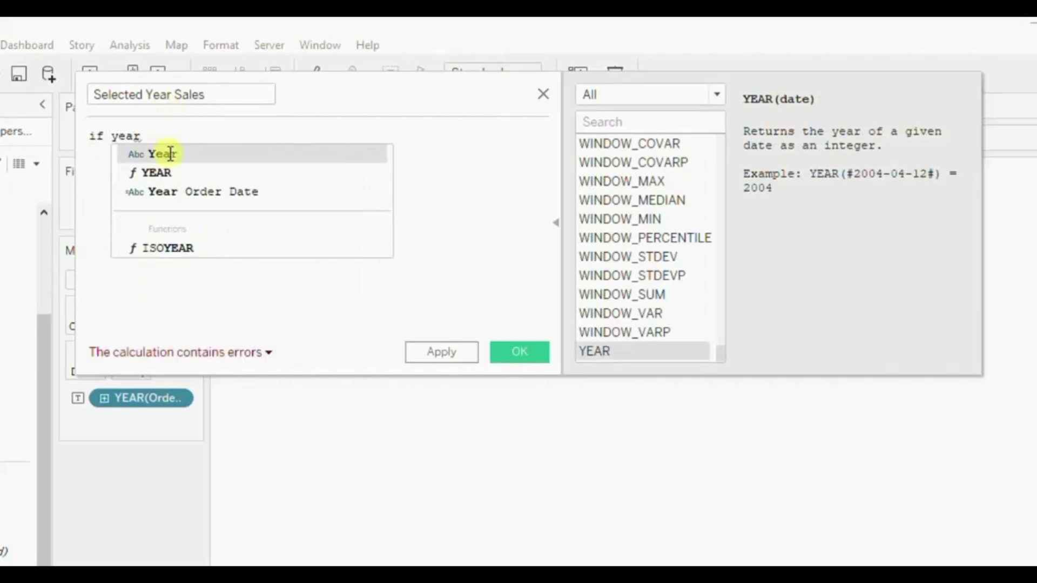
pyautogui.click(194, 193)
pyautogui.write('=')
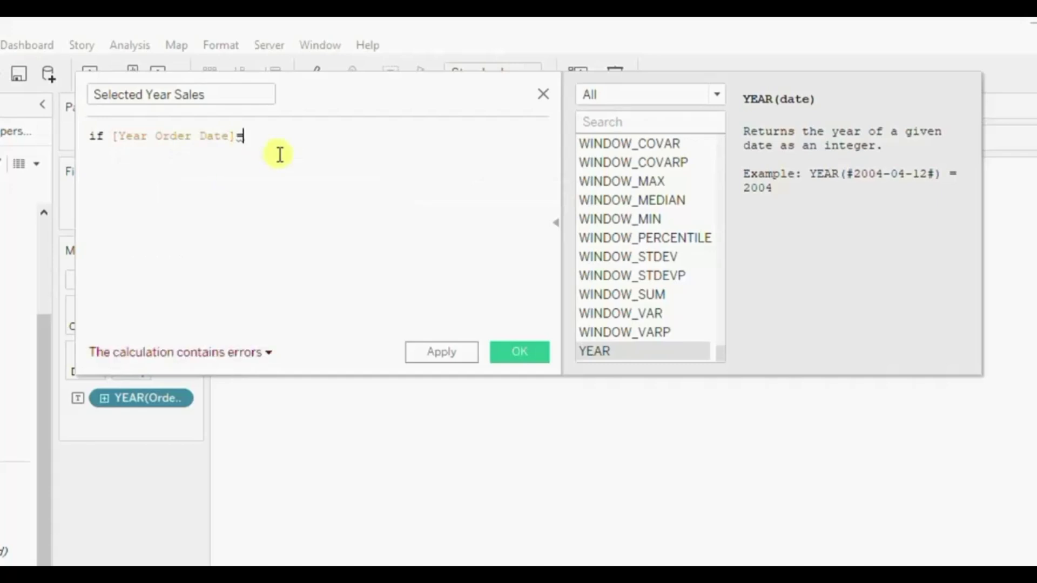
pyautogui.write('yea')
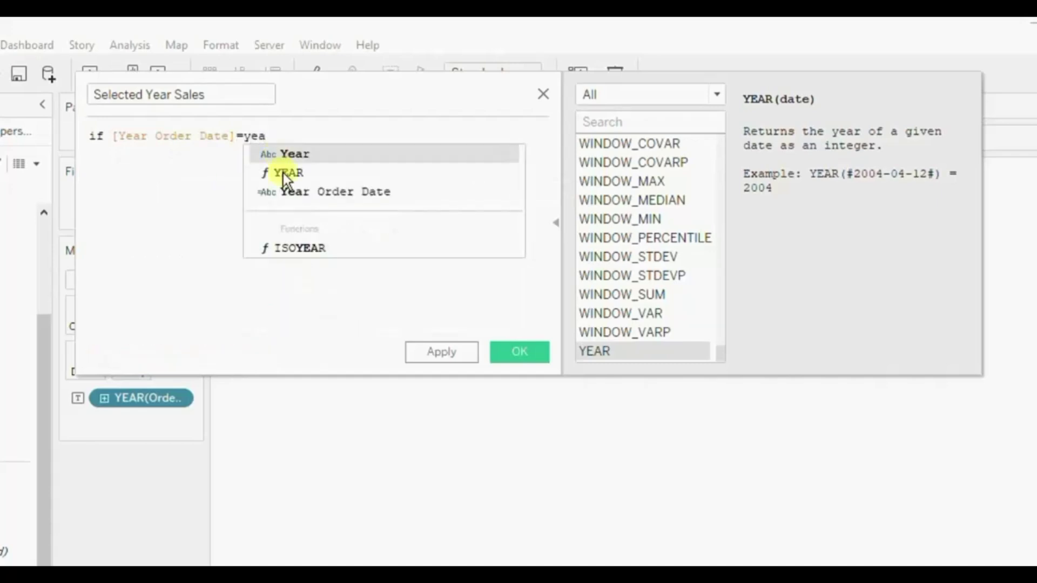
pyautogui.click(291, 160)
# Complete the Selected Year Sales formula with then [Sales] end.
pyautogui.write('then')
pyautogui.press('Tab')
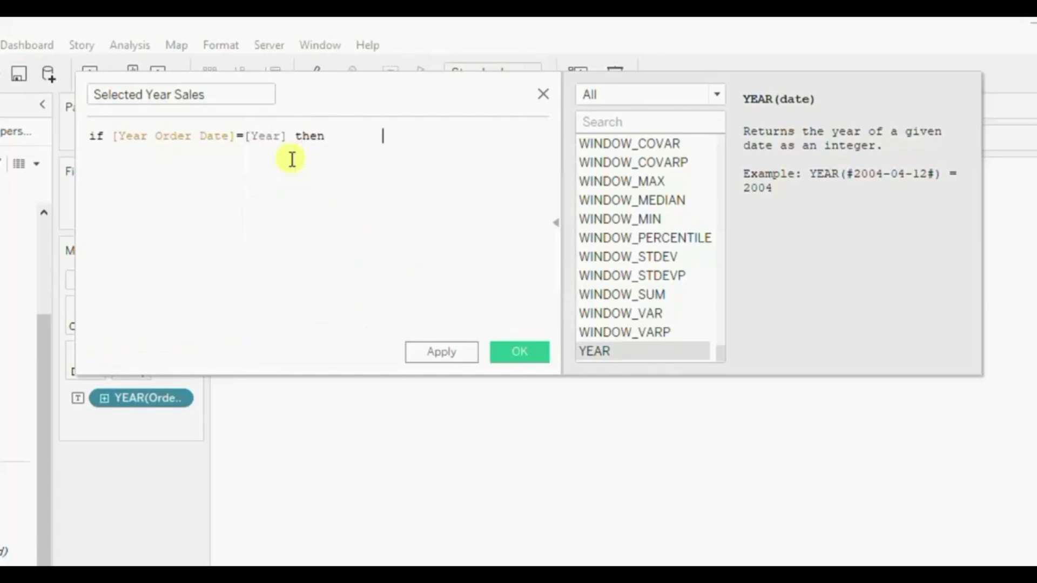
pyautogui.press('BackSpace')
pyautogui.press('BackSpace')
pyautogui.press('BackSpace')
pyautogui.press('BackSpace')
pyautogui.press('BackSpace')
pyautogui.press('BackSpace')
pyautogui.write('sal')
pyautogui.press('Tab')
pyautogui.write('end')
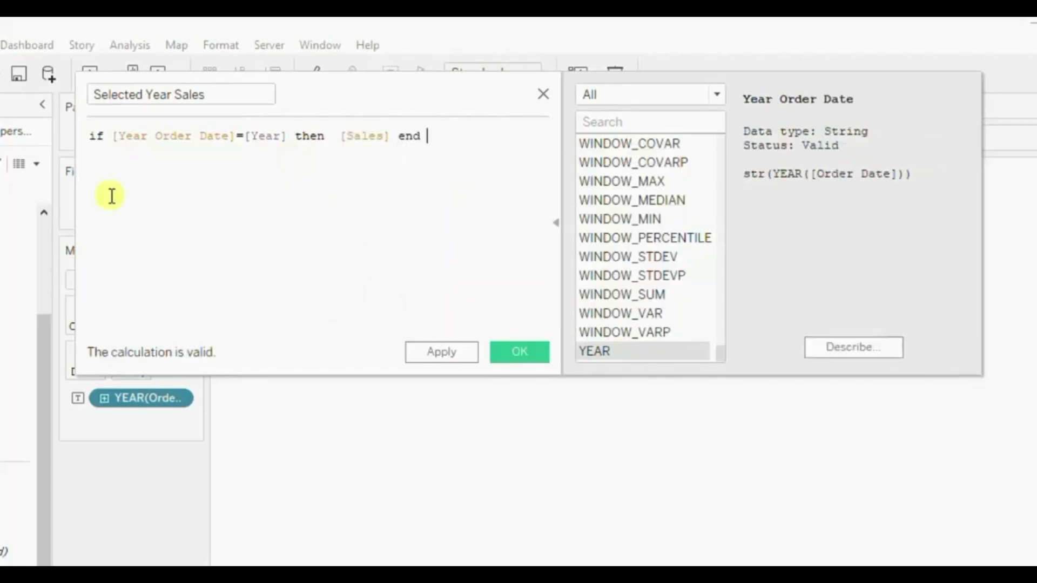
# Check the Year Order Date and Year references in the formula and save the Selected Year Sales field.
pyautogui.moveTo(113, 138); pyautogui.dragTo(236, 140)
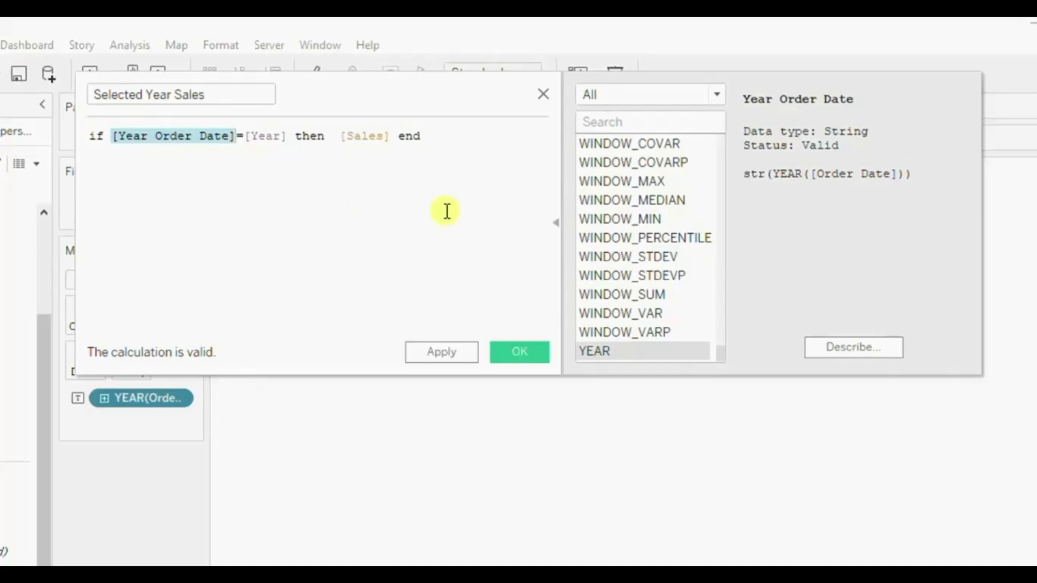
pyautogui.click(447, 211)
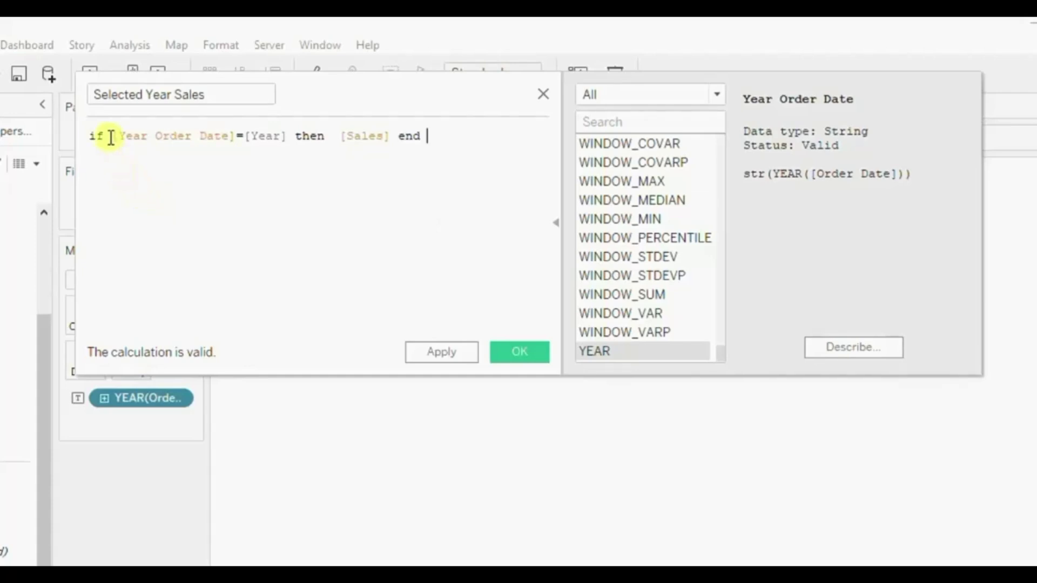
pyautogui.moveTo(111, 135); pyautogui.dragTo(240, 134)
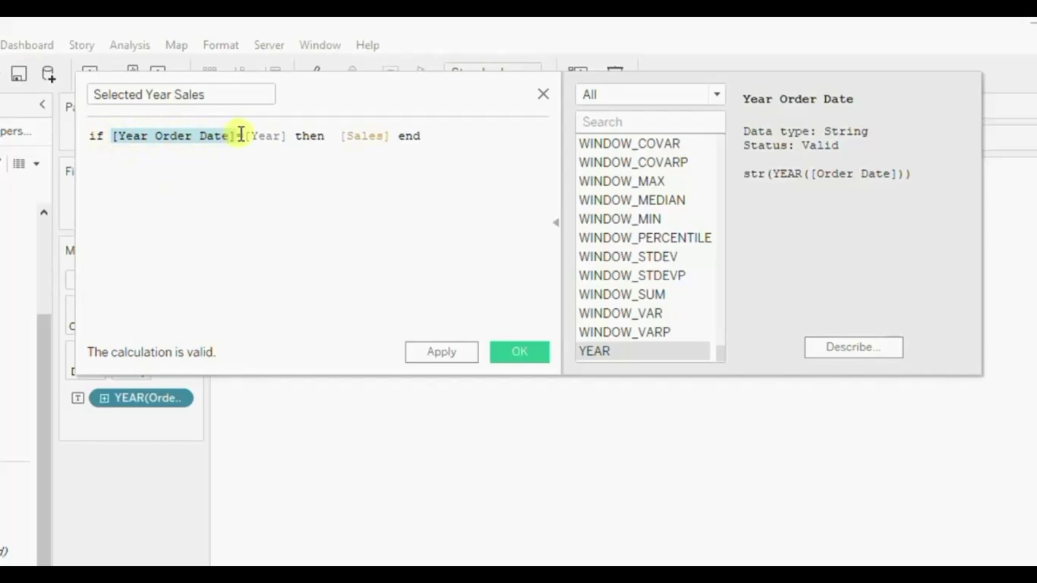
pyautogui.doubleClick(270, 137)
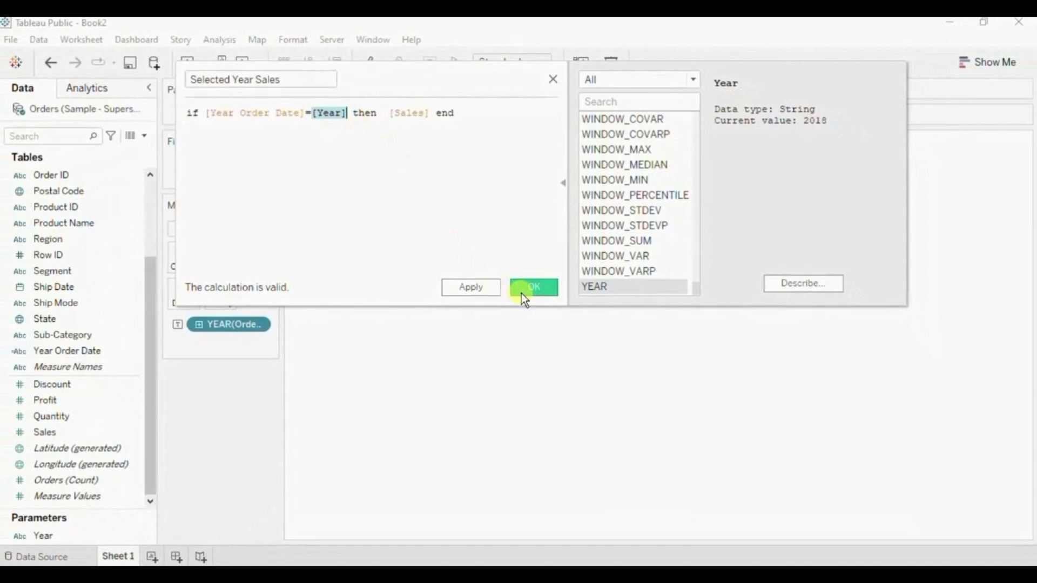
pyautogui.click(521, 293)
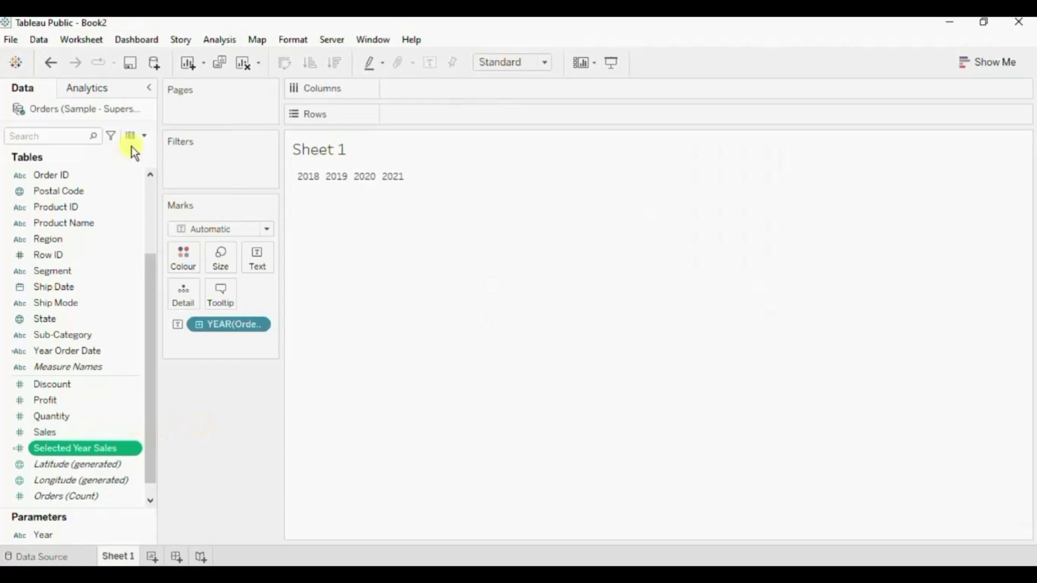
# Create another calculated field named Previous Year Sales.
pyautogui.click(144, 135)
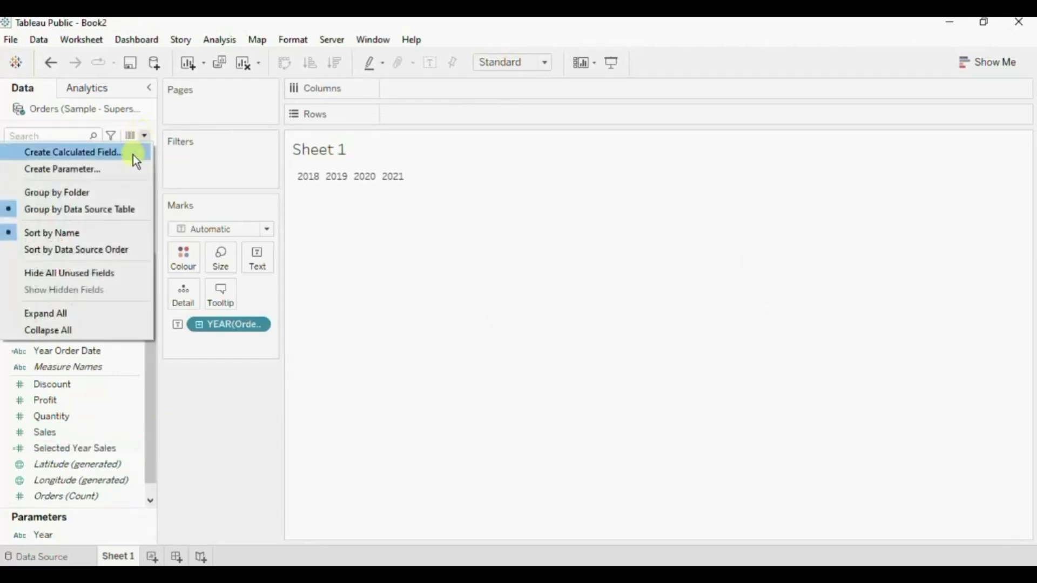
pyautogui.click(133, 153)
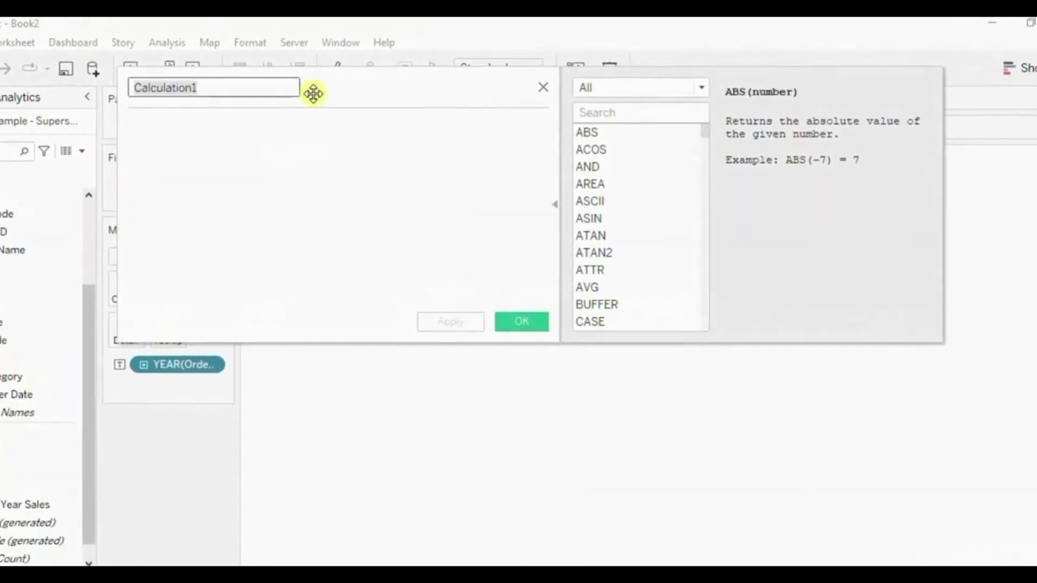
pyautogui.write('Pre')
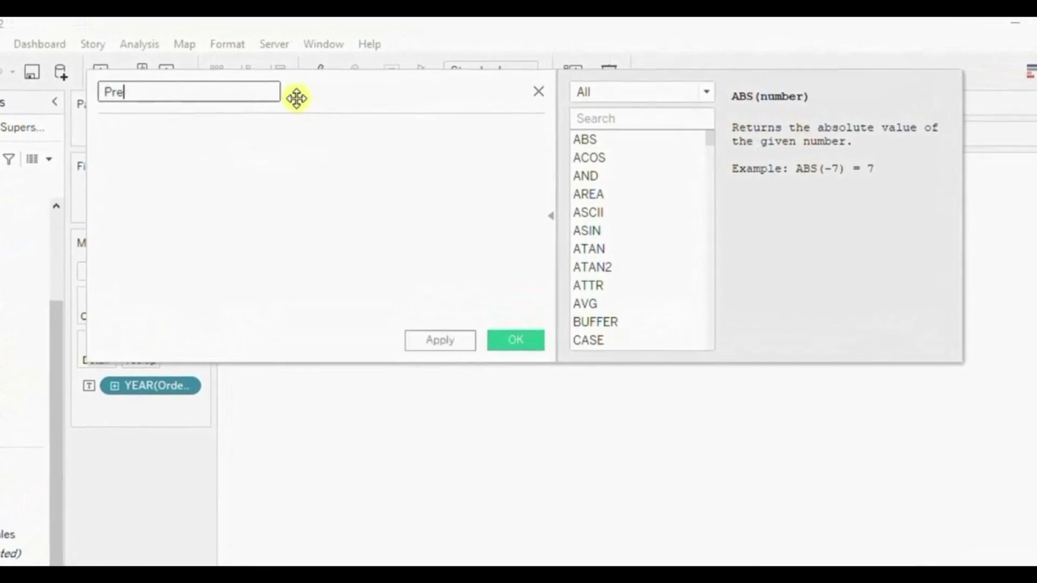
pyautogui.write('vious Year Sales')
pyautogui.press('Tab')
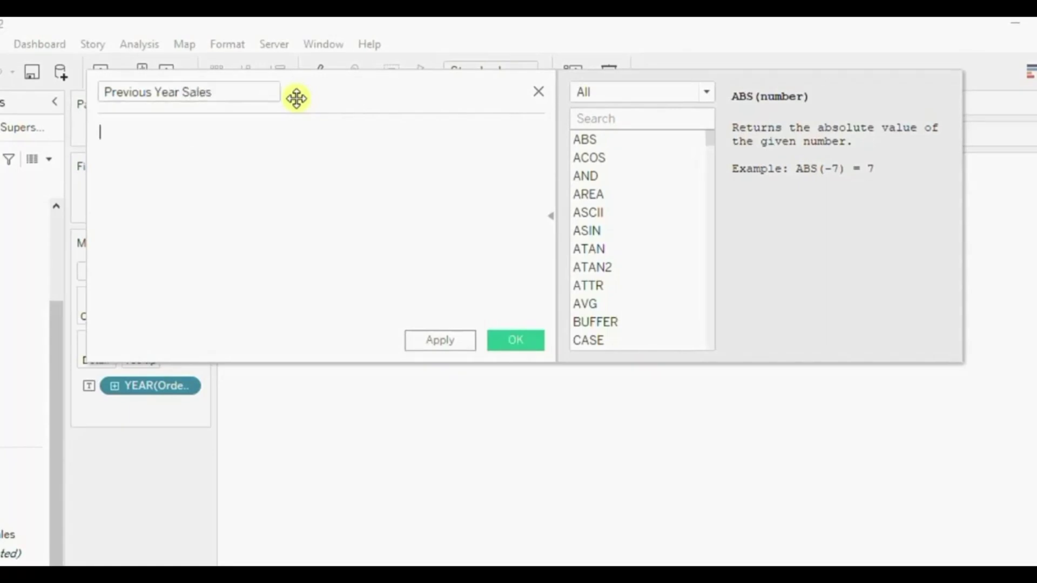
# Start the Previous Year Sales formula with the condition if [Year Order Date] =[Year]-1.
pyautogui.write('if year')
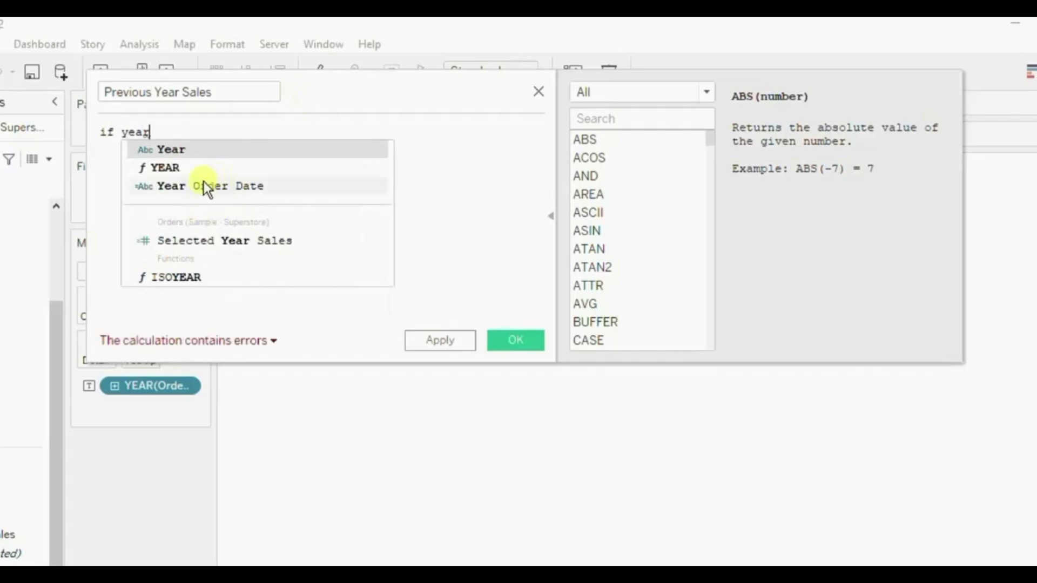
pyautogui.doubleClick(210, 189)
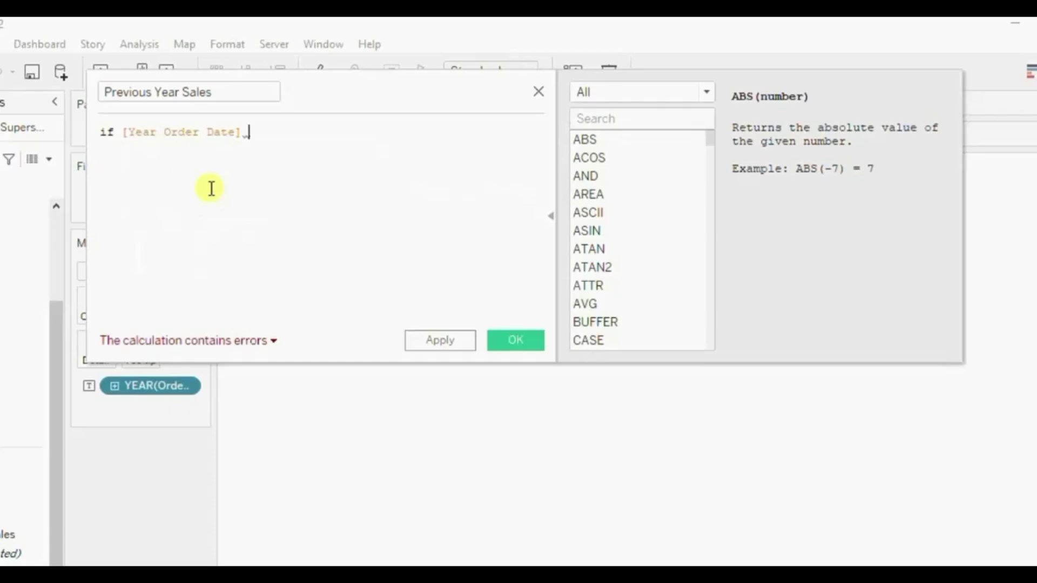
pyautogui.write('=')
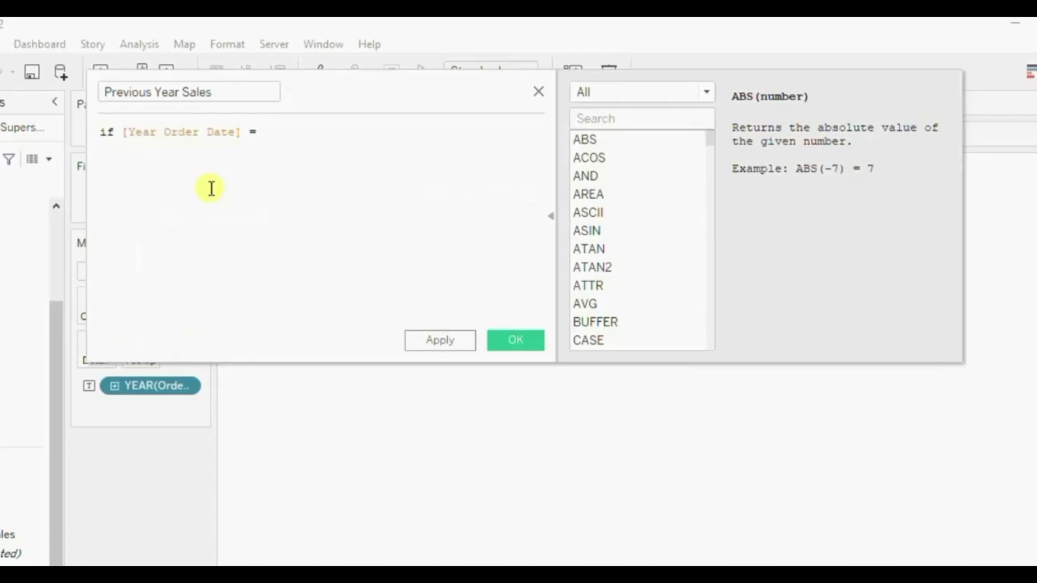
pyautogui.write('ye')
pyautogui.press('Return')
pyautogui.write('-1 the')
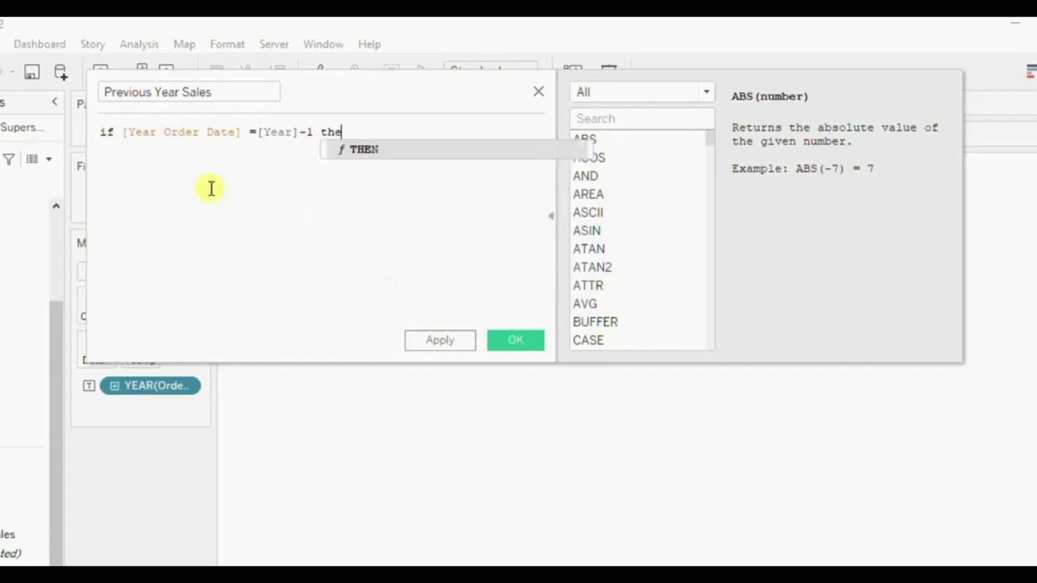
# Complete the Previous Year Sales formula with THEN [Sales] end.
pyautogui.press('Return')
pyautogui.write('sa')
pyautogui.press('BackSpace')
pyautogui.press('BackSpace')
pyautogui.write('sale')
pyautogui.press('Return')
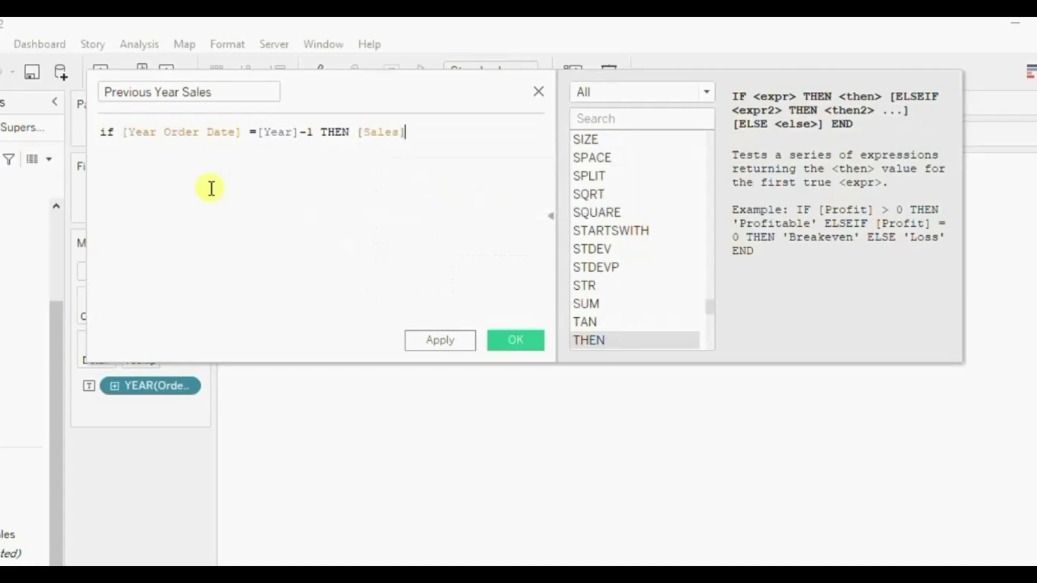
pyautogui.write('els')
pyautogui.press('BackSpace')
pyautogui.press('BackSpace')
pyautogui.write('nd')
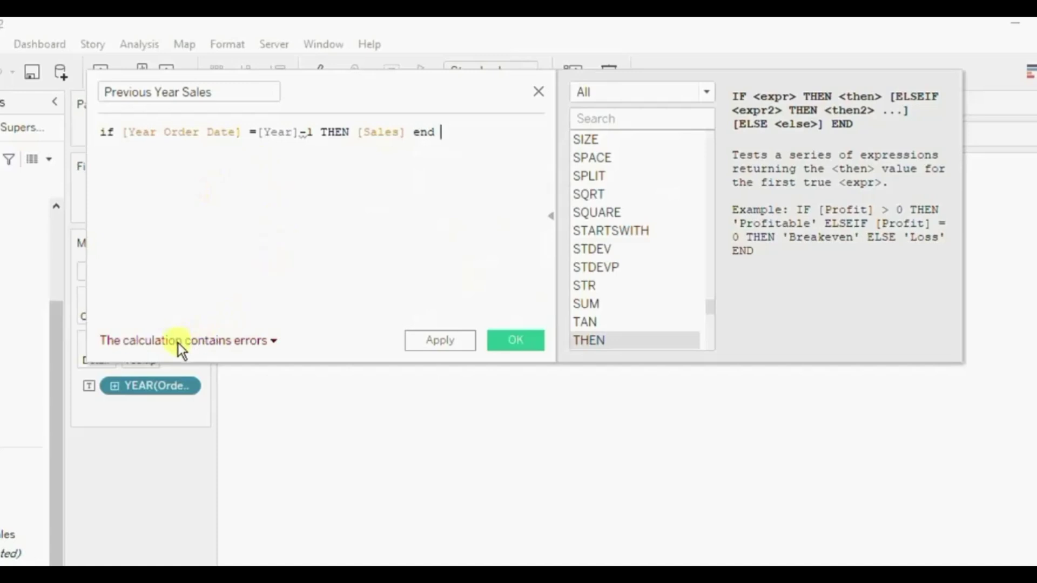
# Examine the Previous Year Sales formula's error details and the data types of its year references.
pyautogui.click(179, 343)
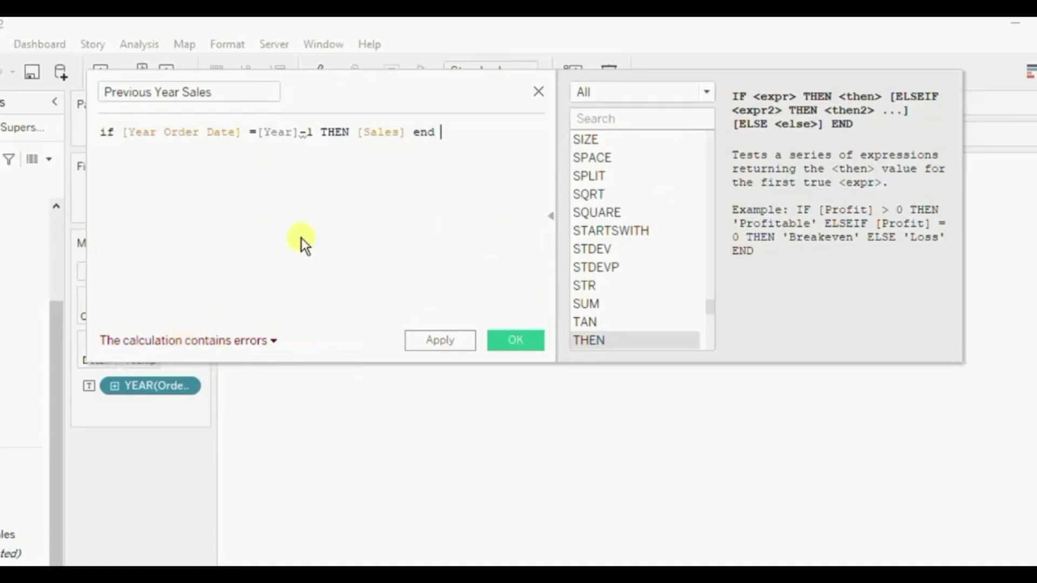
pyautogui.moveTo(123, 132); pyautogui.dragTo(298, 132)
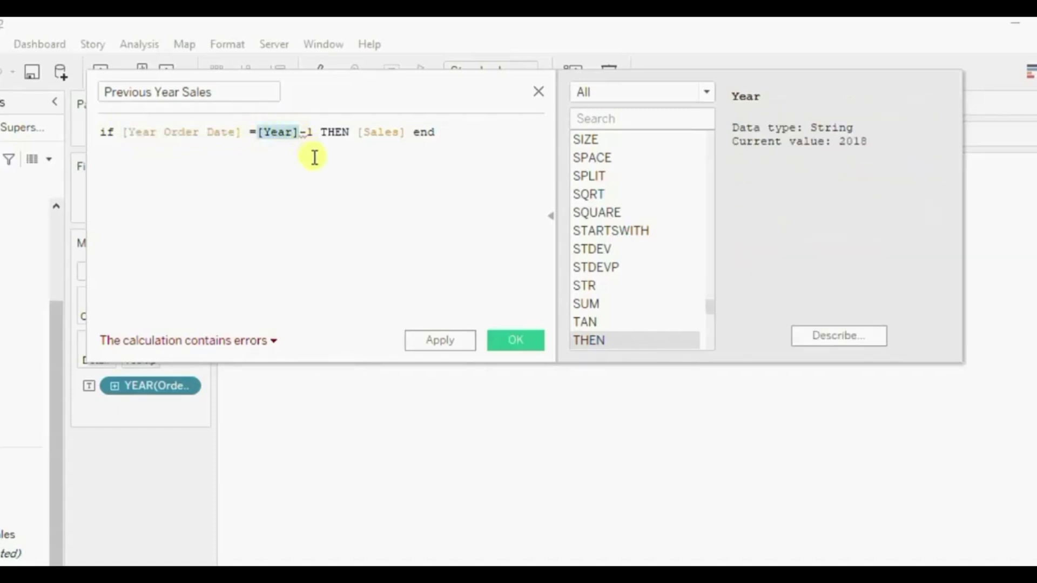
pyautogui.click(314, 157)
pyautogui.click(183, 338)
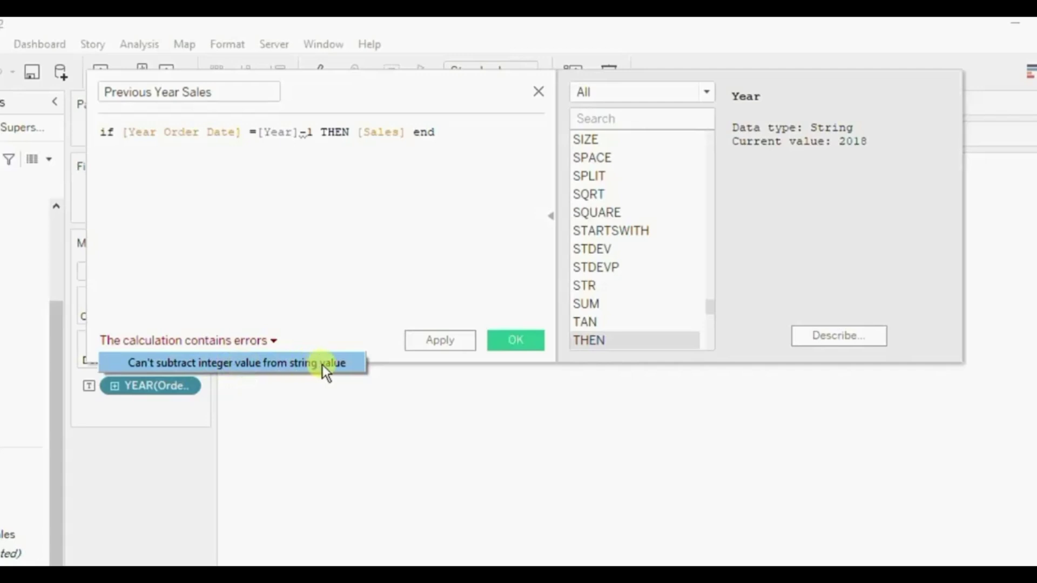
pyautogui.click(296, 244)
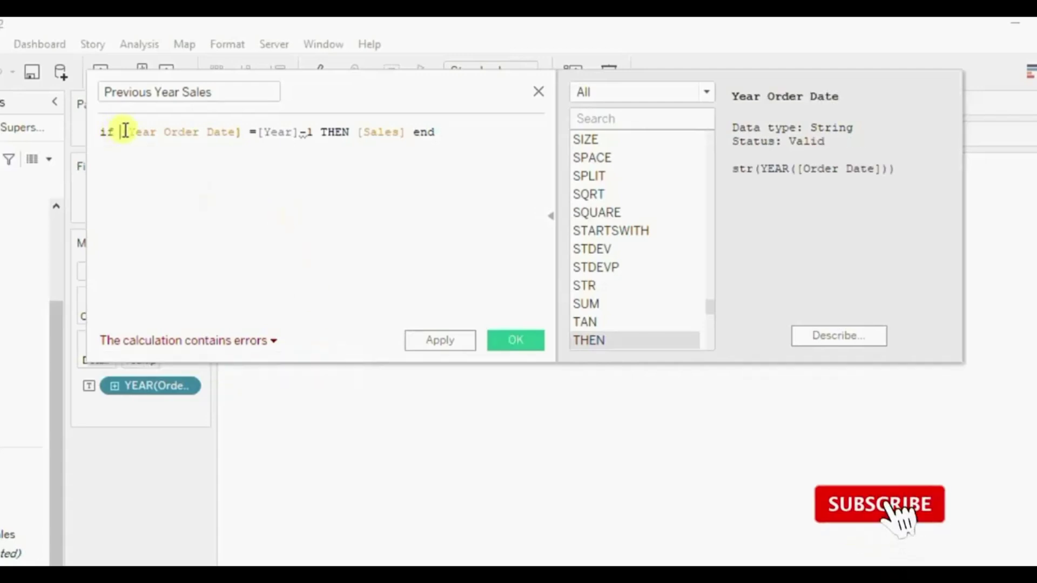
# Wrap [Year Order Date] in the INT function in the Previous Year Sales formula.
pyautogui.write('int')
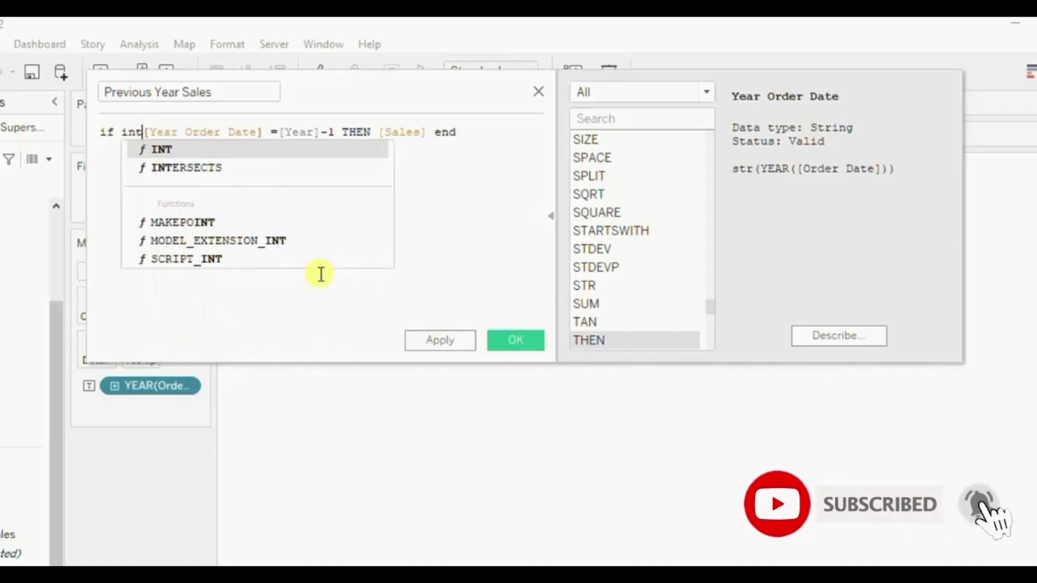
pyautogui.press('Return')
pyautogui.press('Delete')
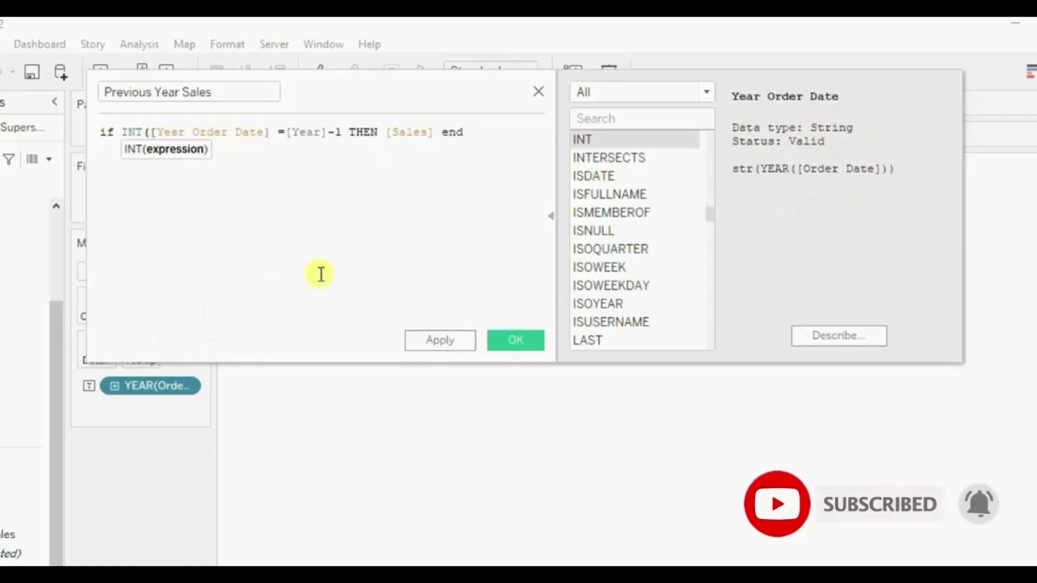
pyautogui.click(273, 133)
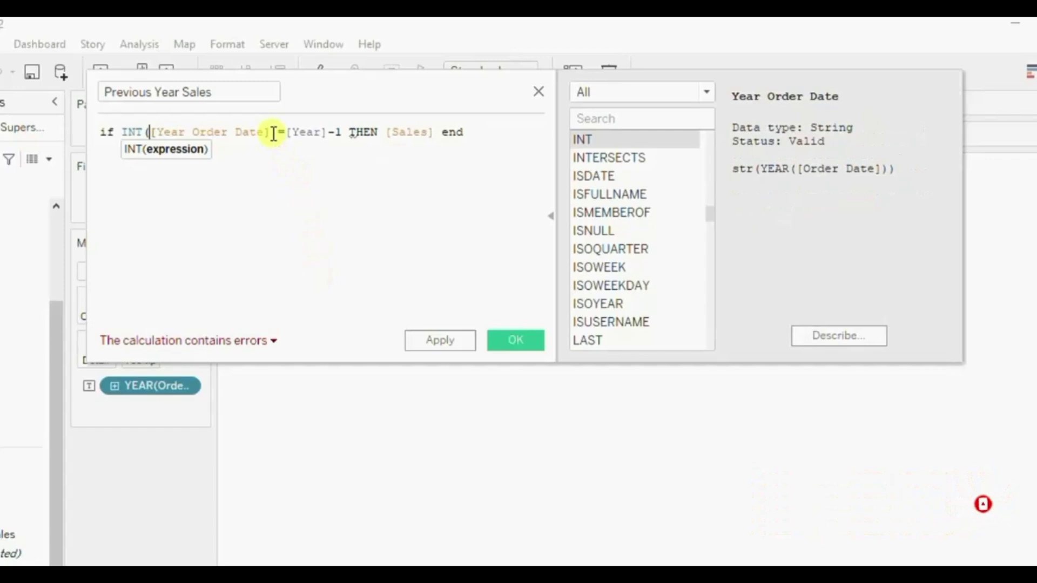
pyautogui.write(')')
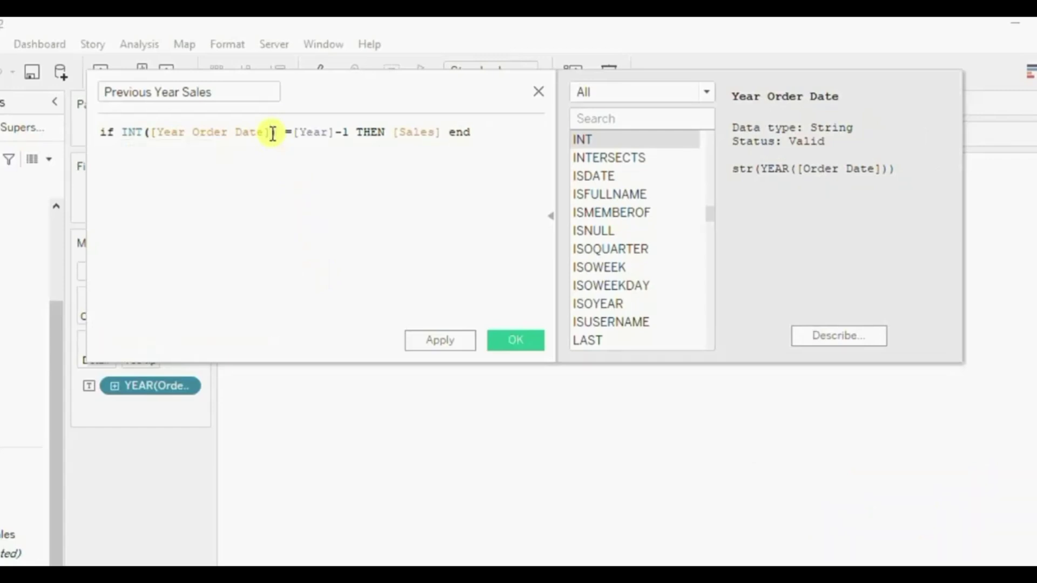
# Wrap [Year] in the int function, keeping the -1 outside its parentheses.
pyautogui.click(291, 132)
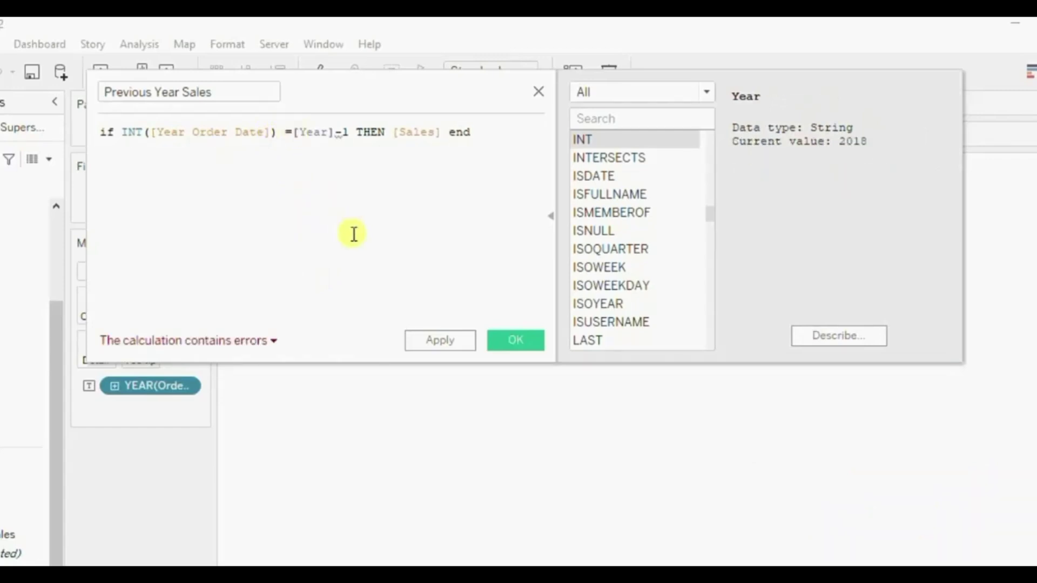
pyautogui.write('int')
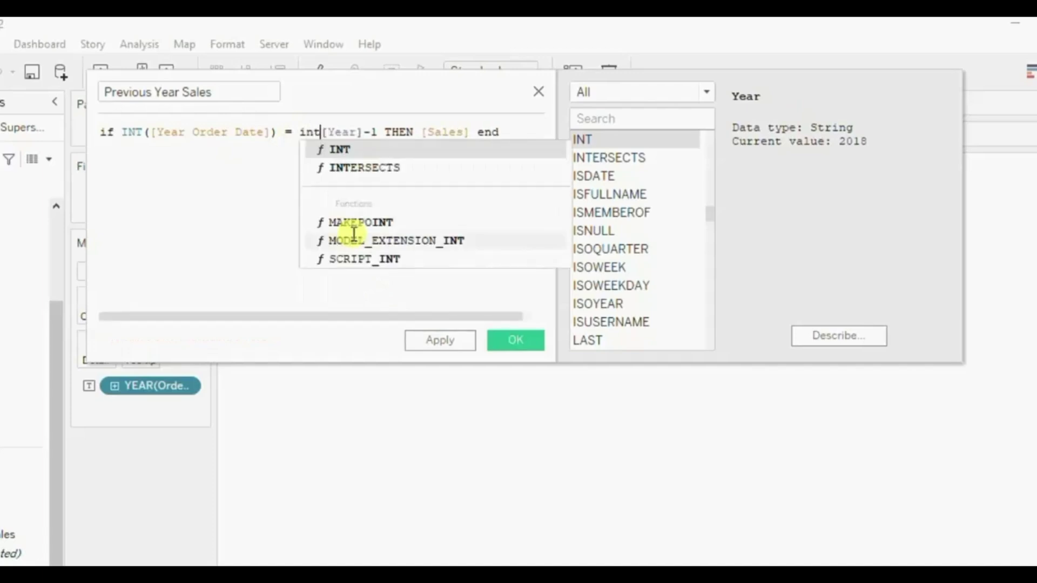
pyautogui.write('(')
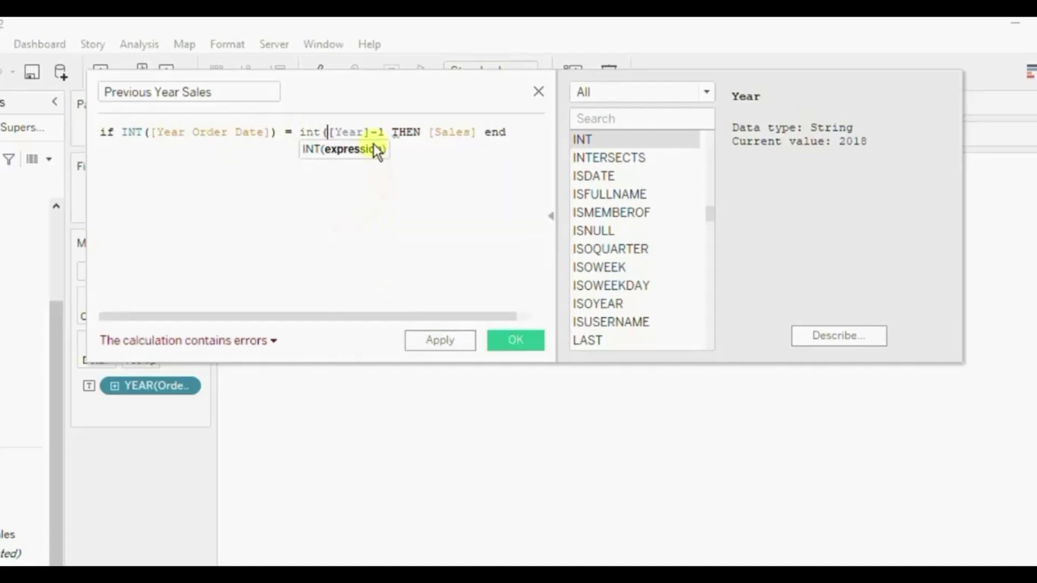
pyautogui.click(370, 132)
pyautogui.write(')')
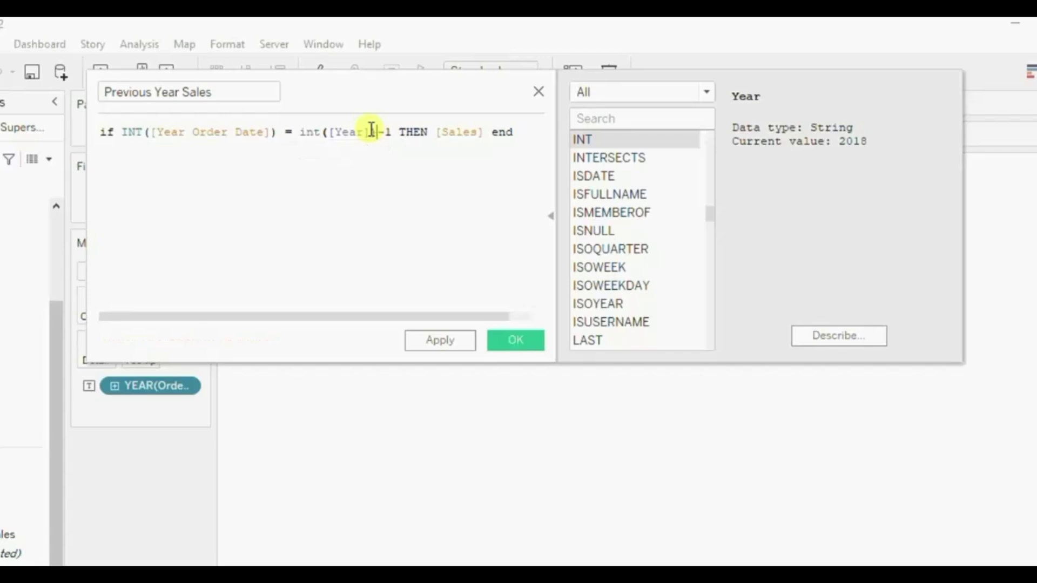
# Review the two converted year references in the formula and save the Previous Year Sales calculated field.
pyautogui.click(160, 184)
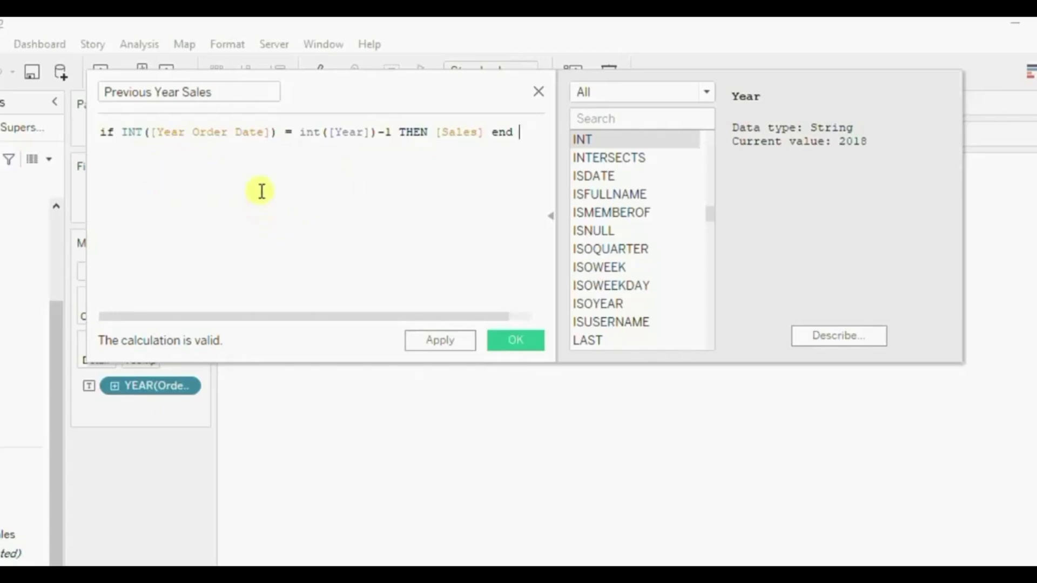
pyautogui.moveTo(149, 132); pyautogui.dragTo(260, 130)
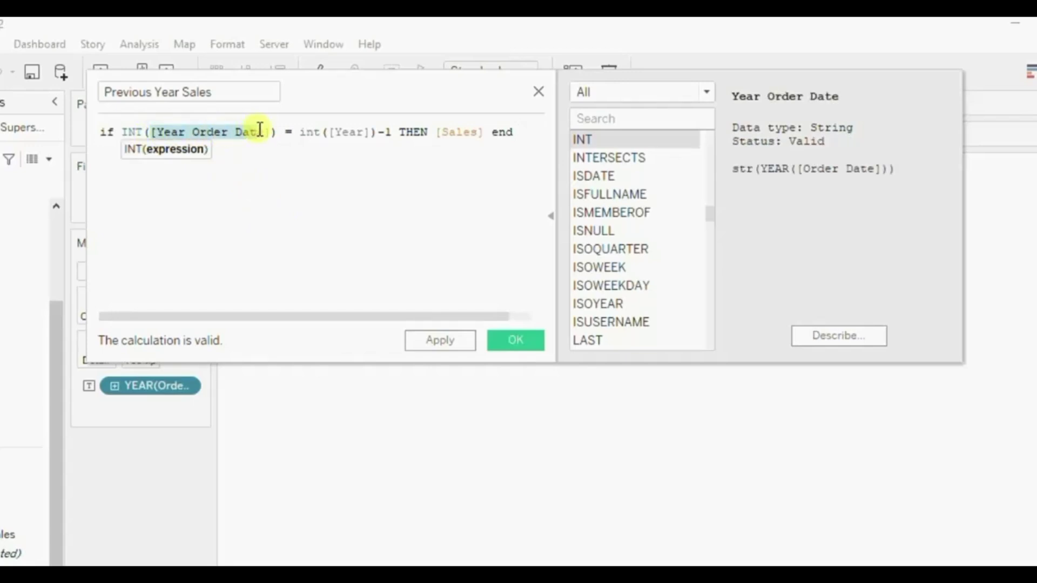
pyautogui.click(342, 170)
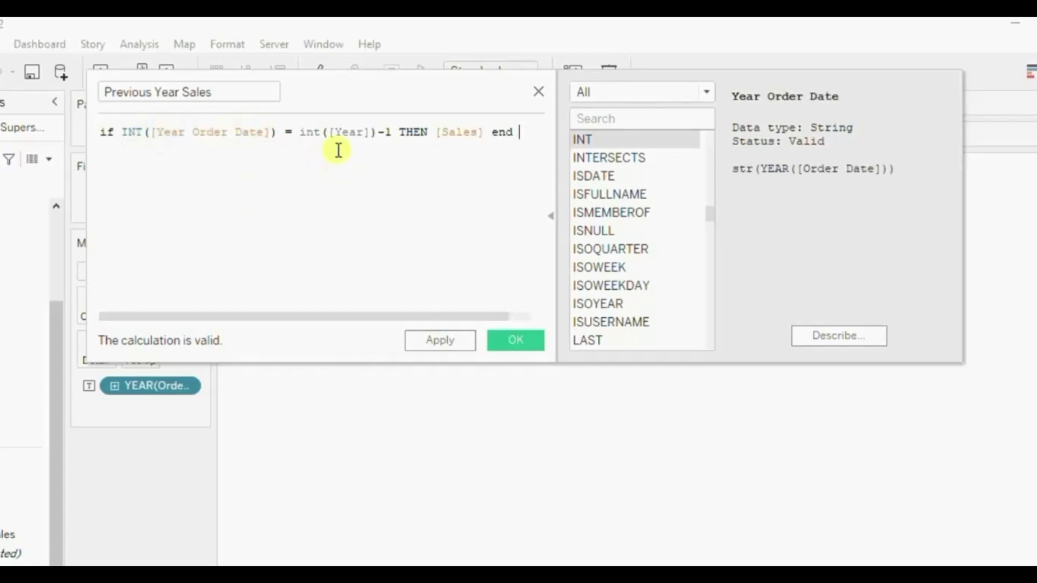
pyautogui.moveTo(333, 132); pyautogui.dragTo(367, 130)
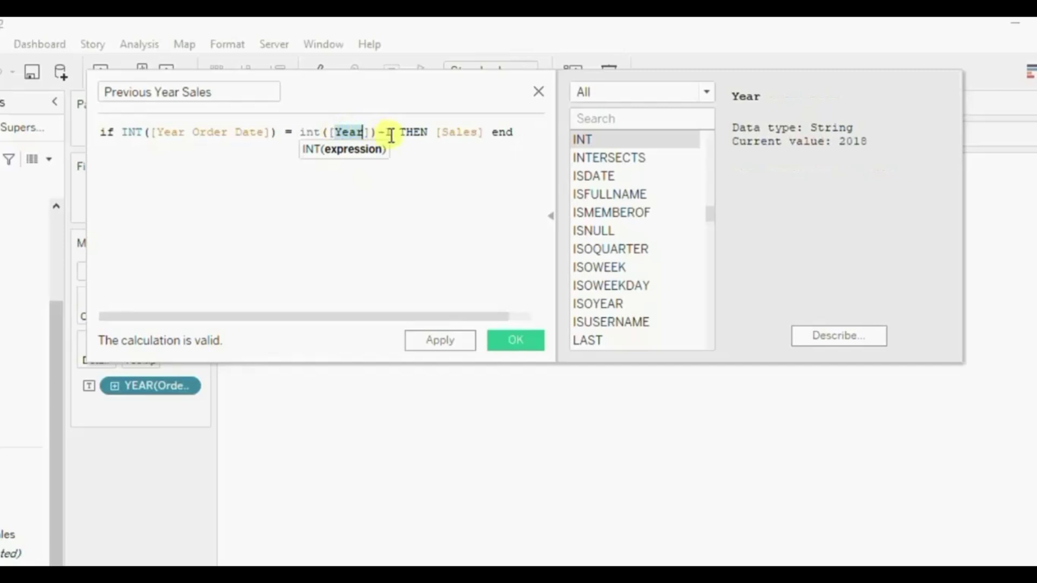
pyautogui.click(387, 134)
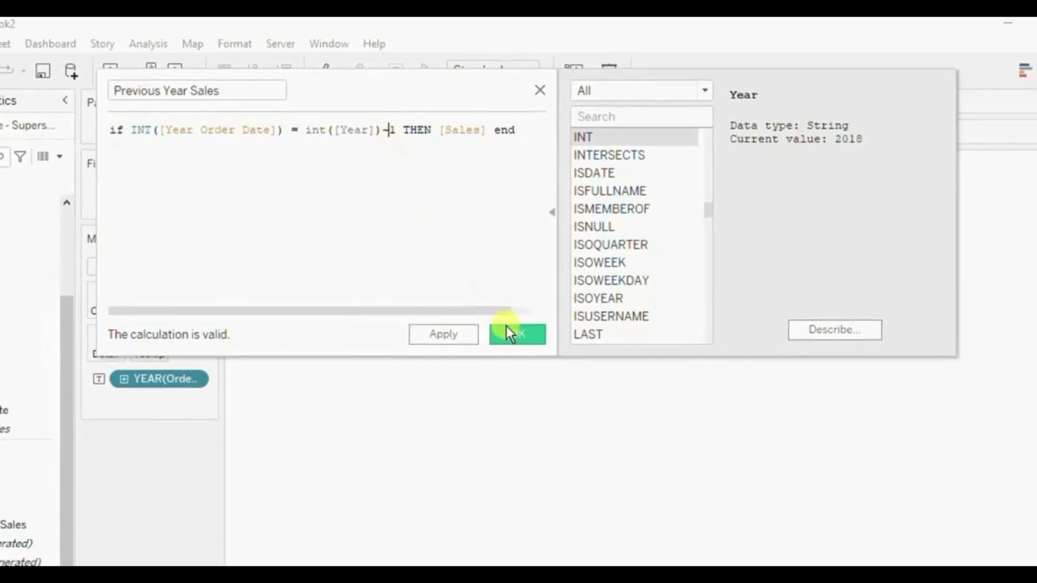
pyautogui.click(510, 332)
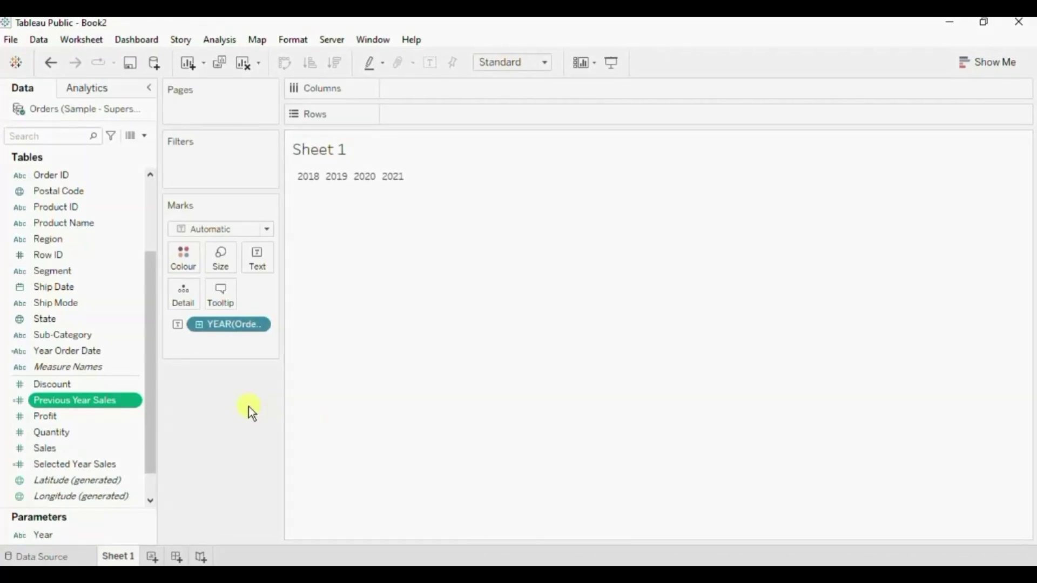
# Clear the worksheet and chart Selected Year Sales and Previous Year Sales as columns against Sub-Category rows.
pyautogui.click(248, 65)
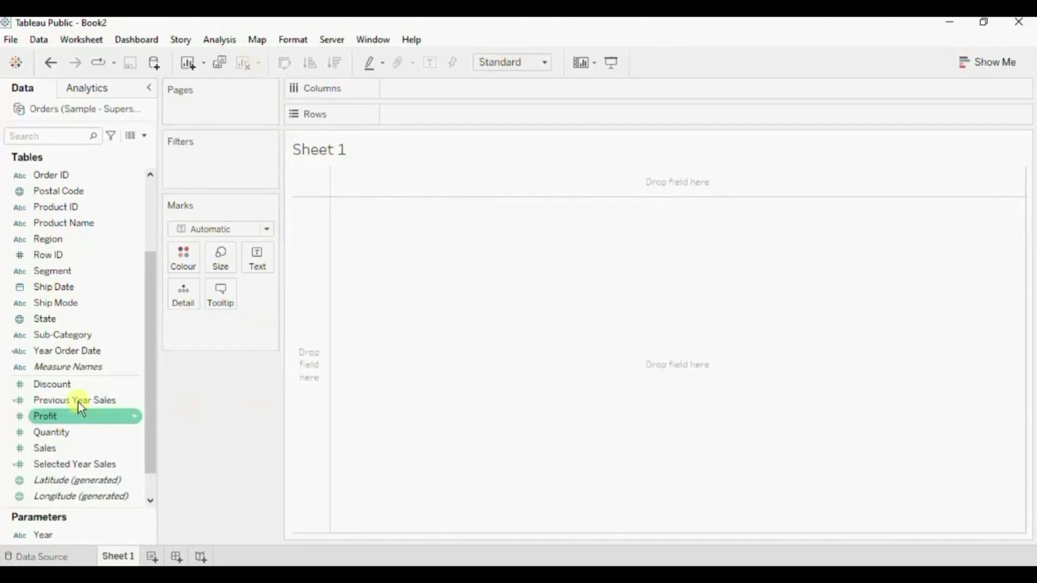
pyautogui.moveTo(70, 335); pyautogui.dragTo(430, 116)
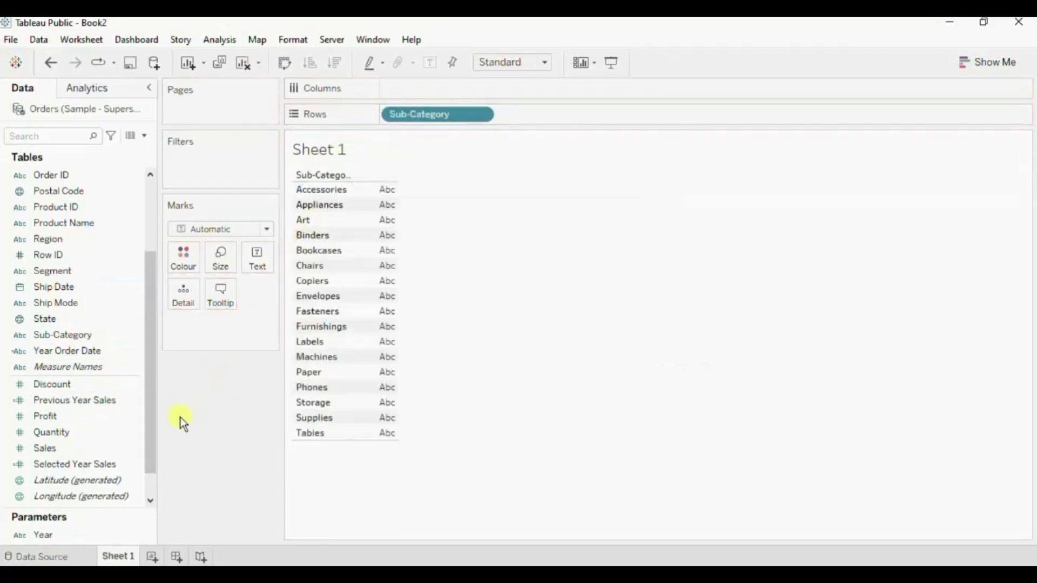
pyautogui.moveTo(75, 468); pyautogui.dragTo(439, 95)
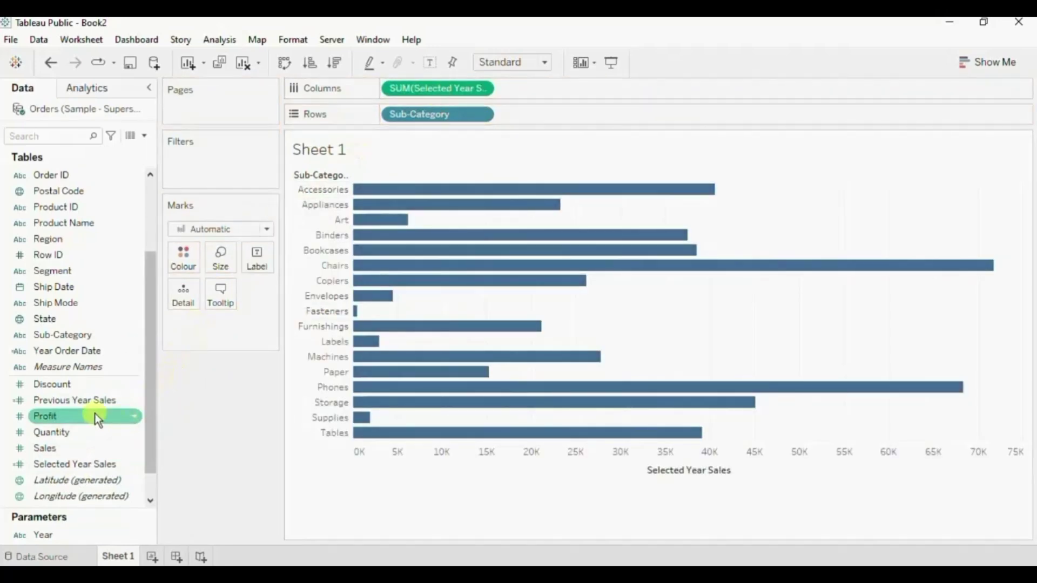
pyautogui.moveTo(88, 403); pyautogui.dragTo(567, 93)
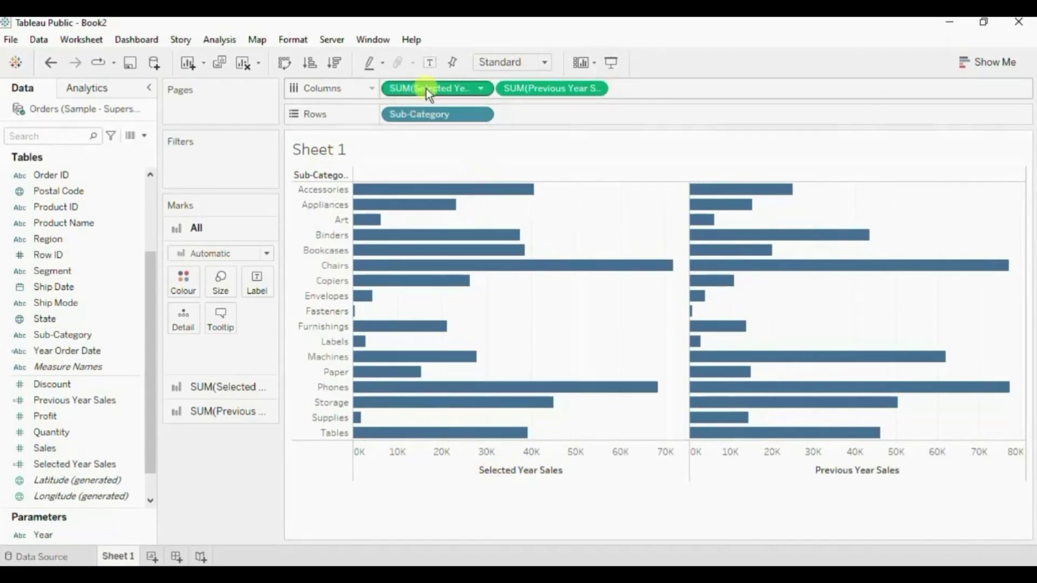
# Reverse the scale of the Selected Year Sales axis.
pyautogui.click(471, 474)
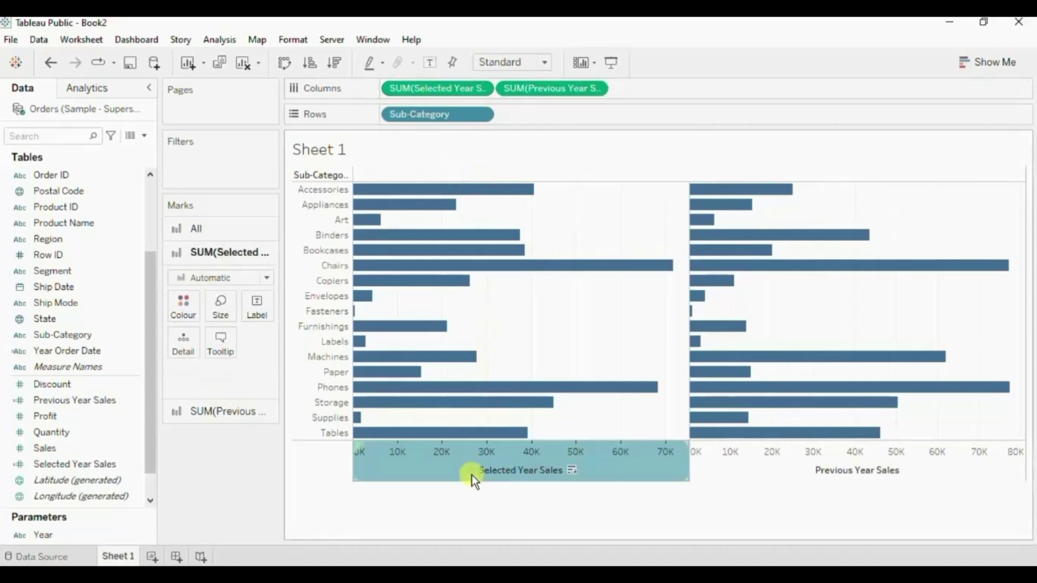
pyautogui.rightClick(472, 474)
pyautogui.click(512, 329)
pyautogui.click(371, 299)
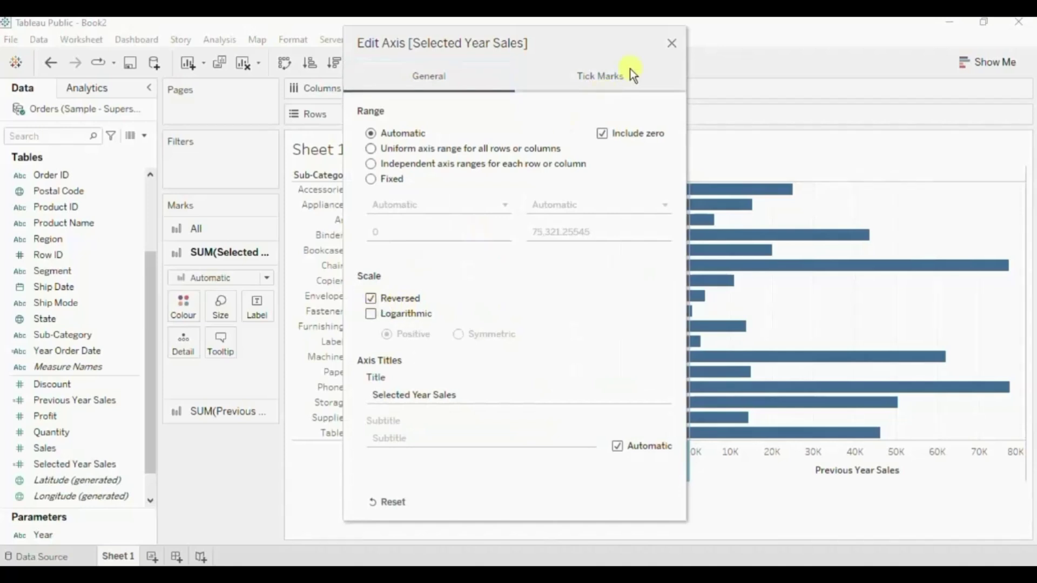
pyautogui.click(671, 44)
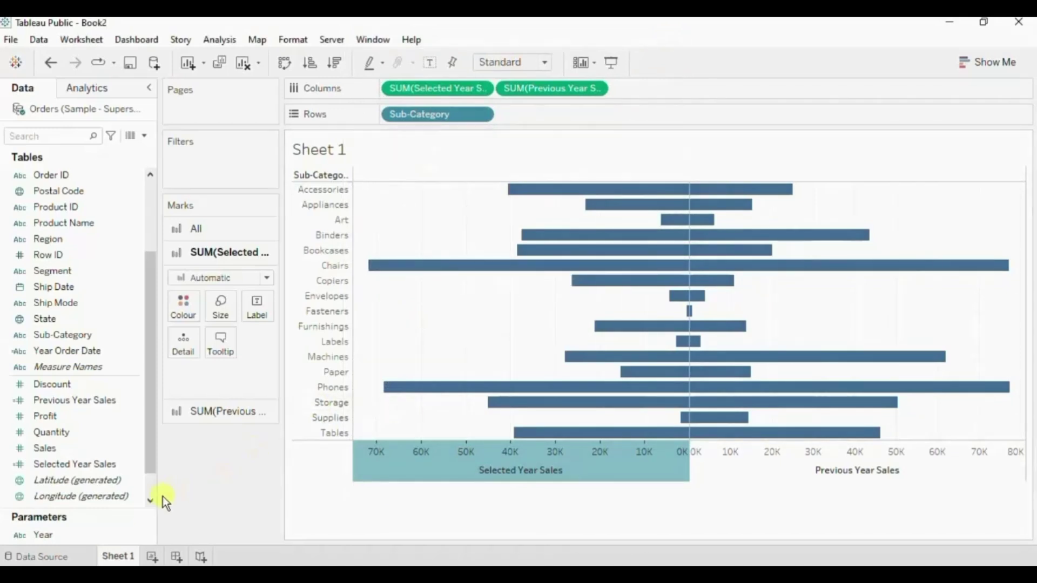
# Show the Year parameter control on the sheet and check its list of selectable years.
pyautogui.rightClick(148, 532)
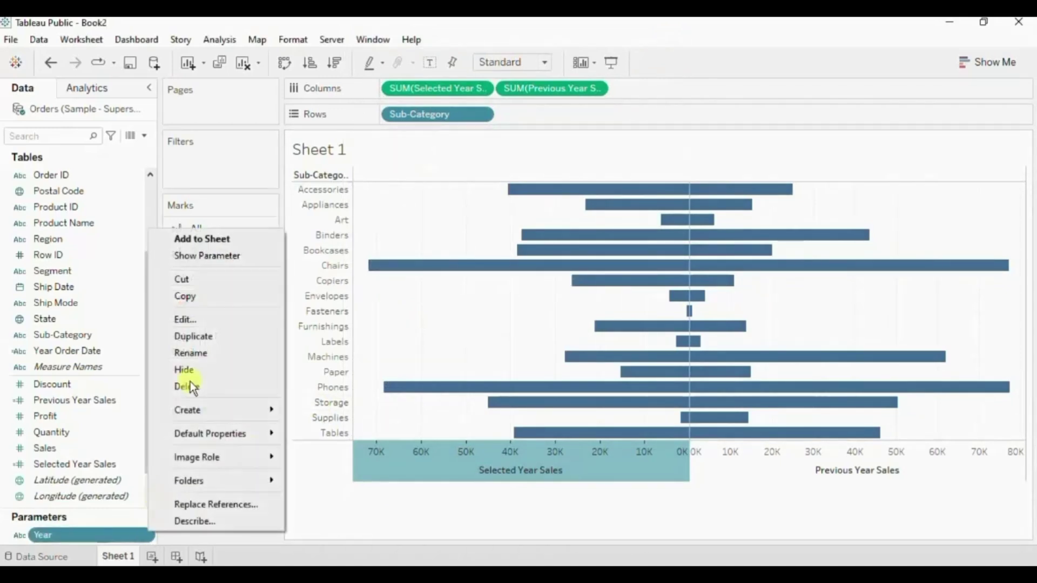
pyautogui.click(210, 257)
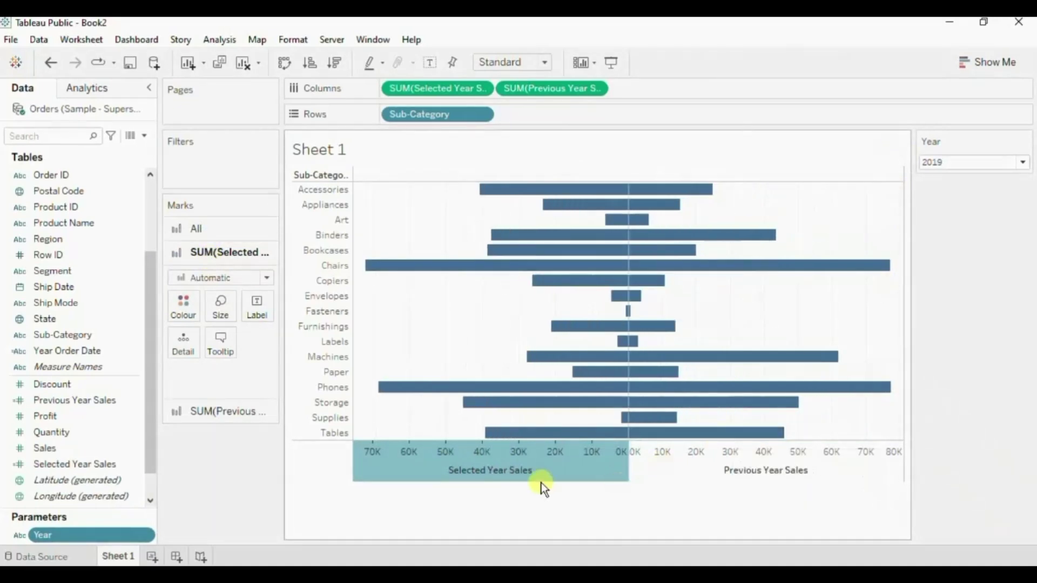
pyautogui.moveTo(489, 248)
pyautogui.click(958, 159)
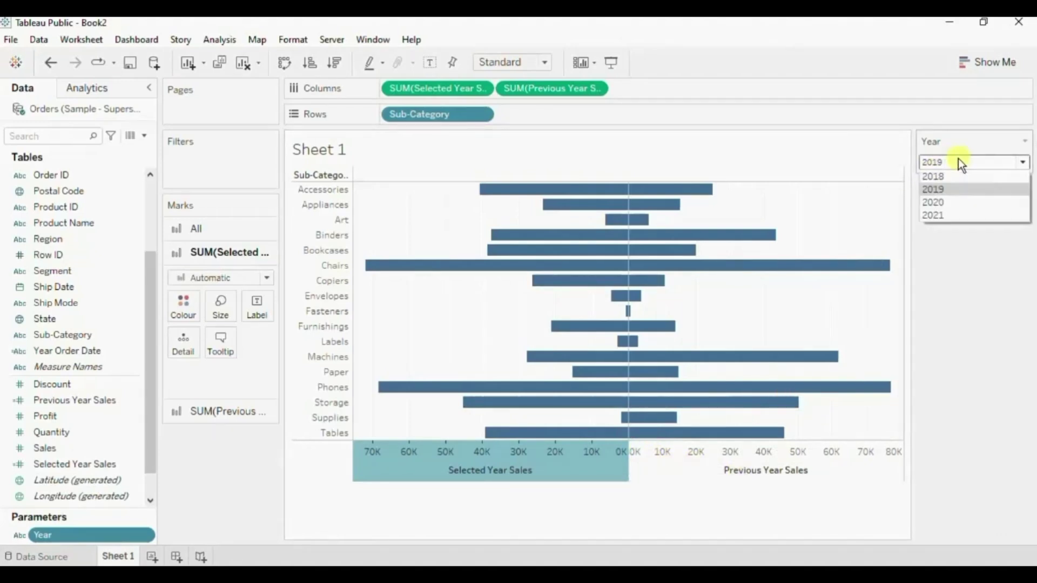
pyautogui.click(963, 292)
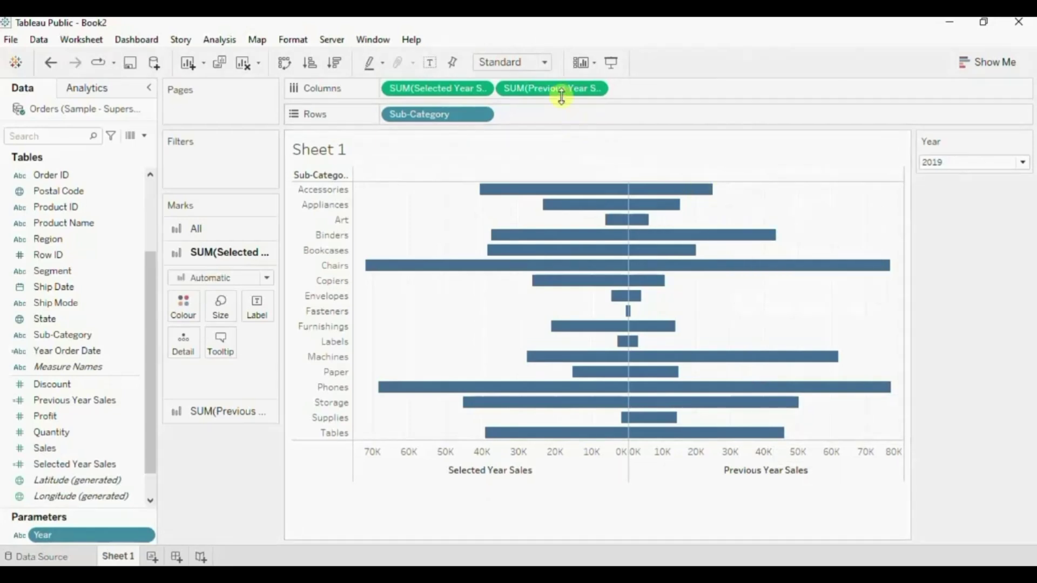
# Fit the chart to Entire View and show mark labels on the bars.
pyautogui.click(543, 63)
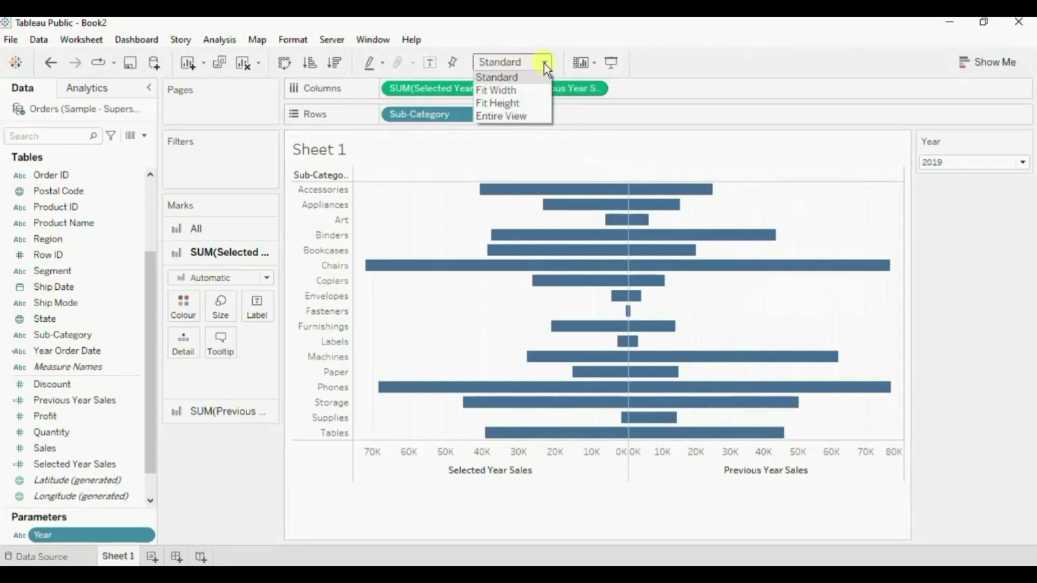
pyautogui.click(525, 115)
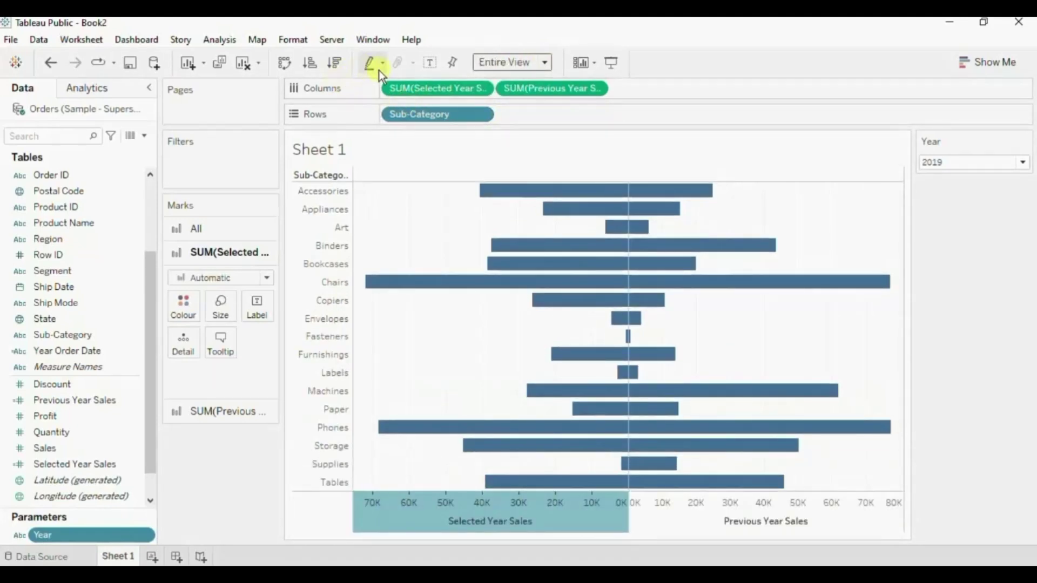
pyautogui.click(433, 68)
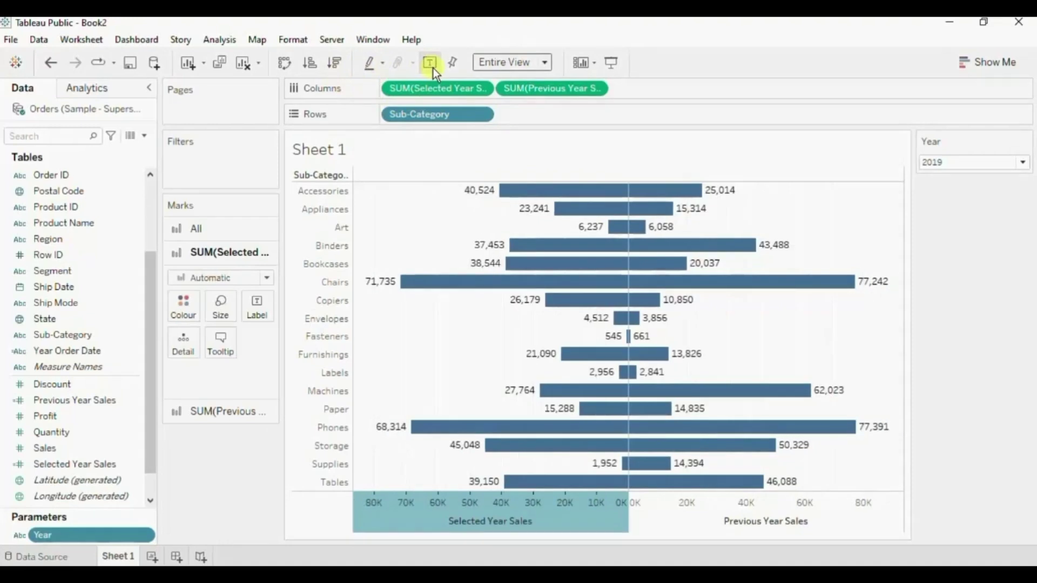
# Sort the sub-categories in descending order by Selected Year Sales.
pyautogui.click(333, 64)
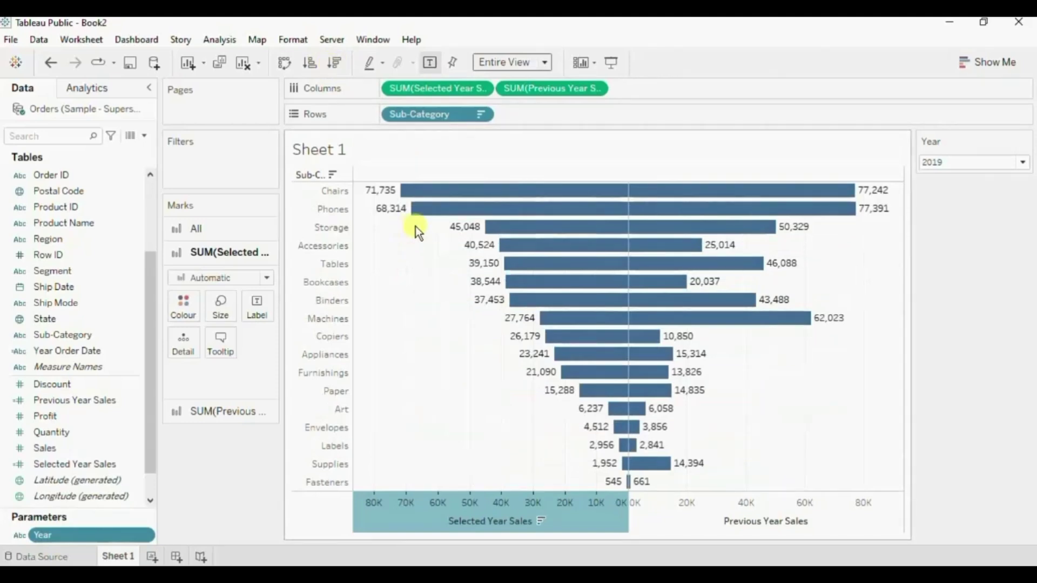
pyautogui.moveTo(536, 382)
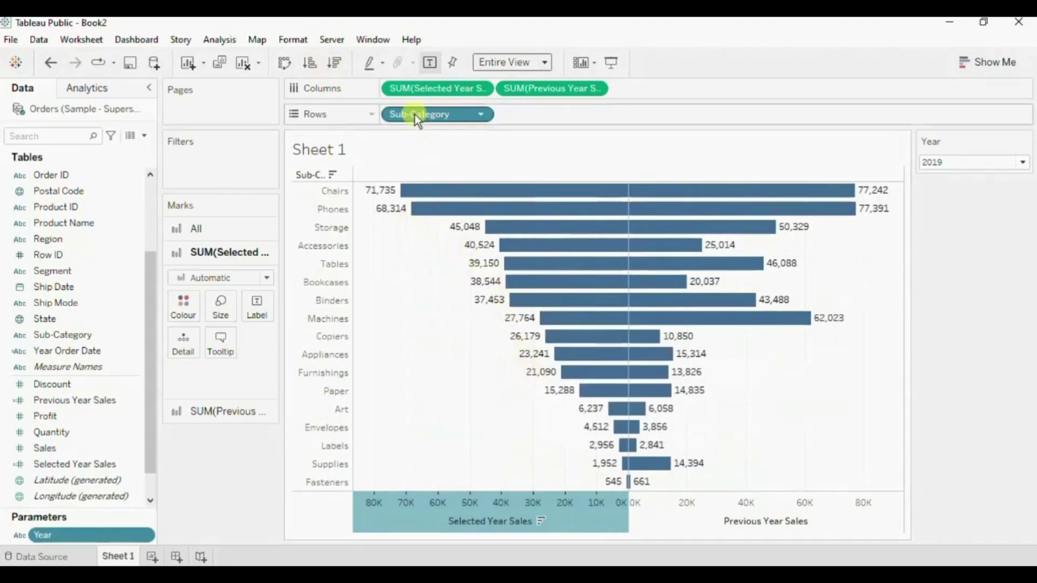
# Format the Selected Year Sales pane numbers as custom currency with thousands (K) display units and a "$ " prefix.
pyautogui.rightClick(420, 86)
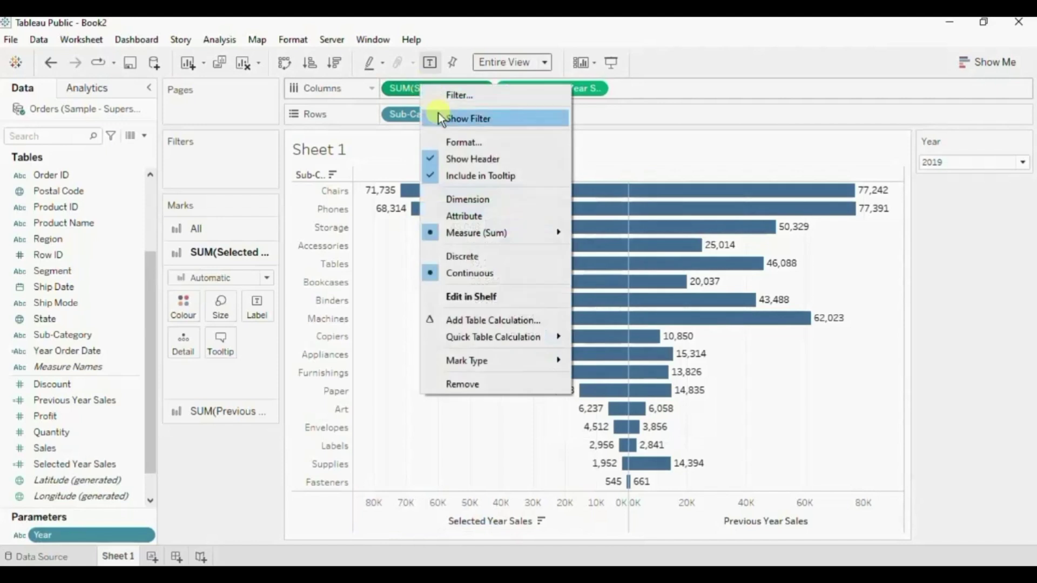
pyautogui.click(456, 142)
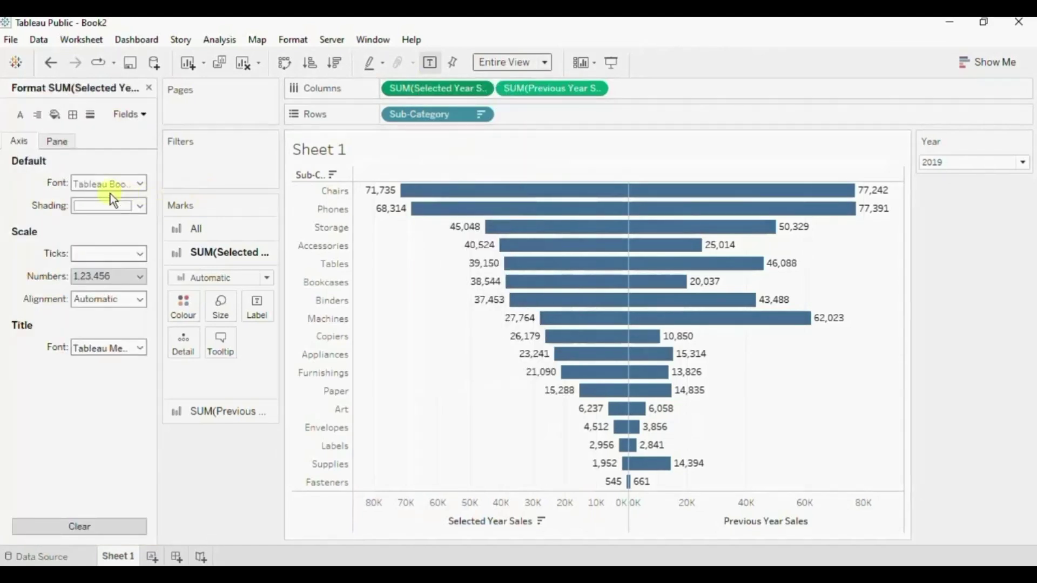
pyautogui.click(54, 142)
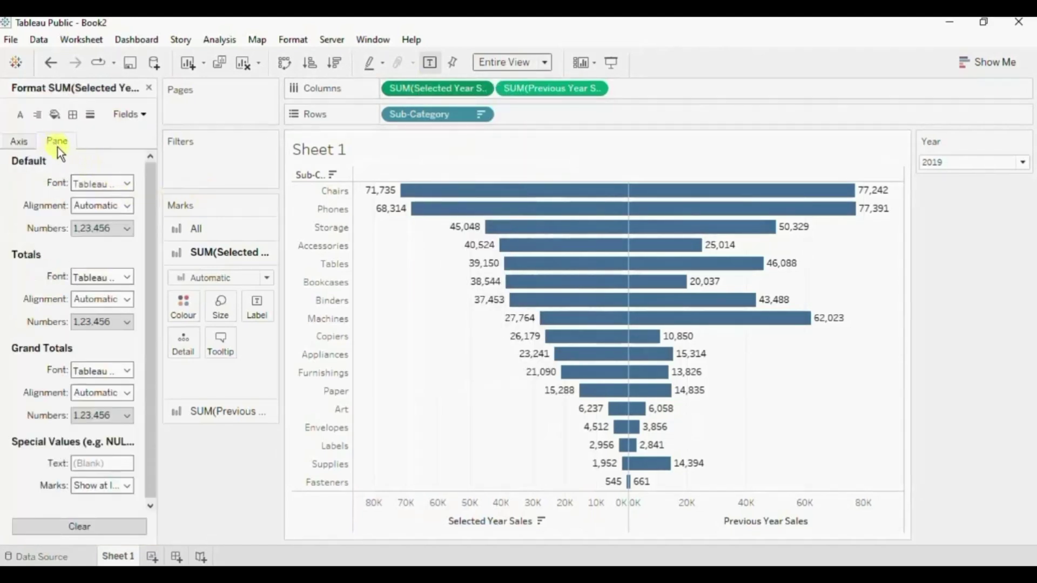
pyautogui.click(86, 229)
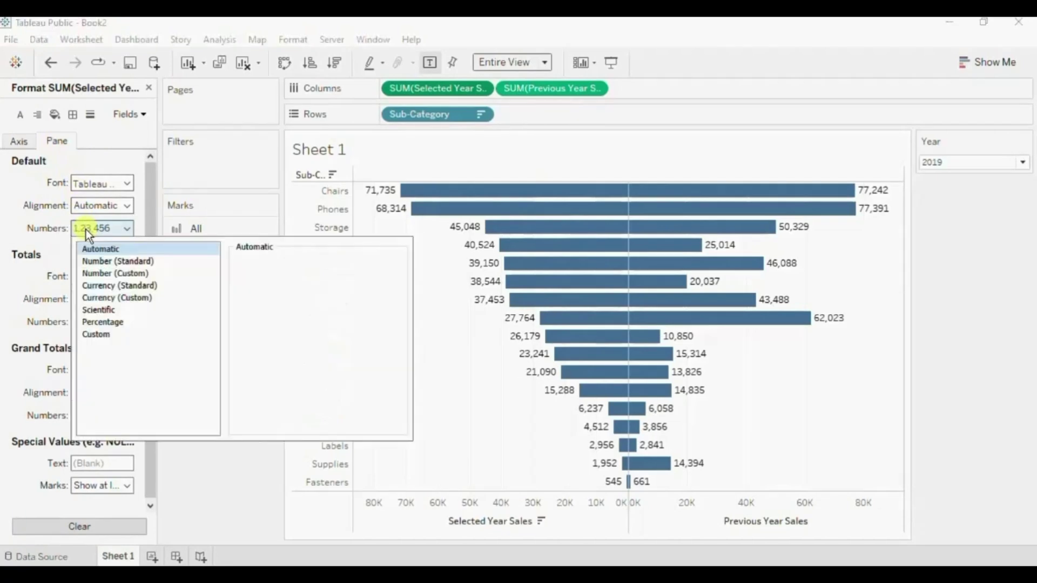
pyautogui.click(107, 298)
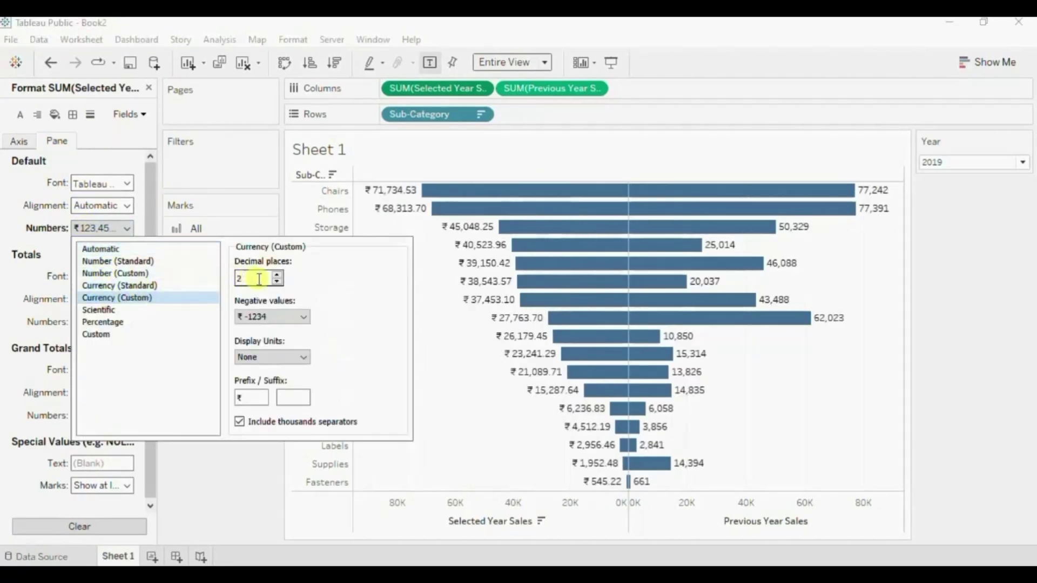
pyautogui.click(256, 353)
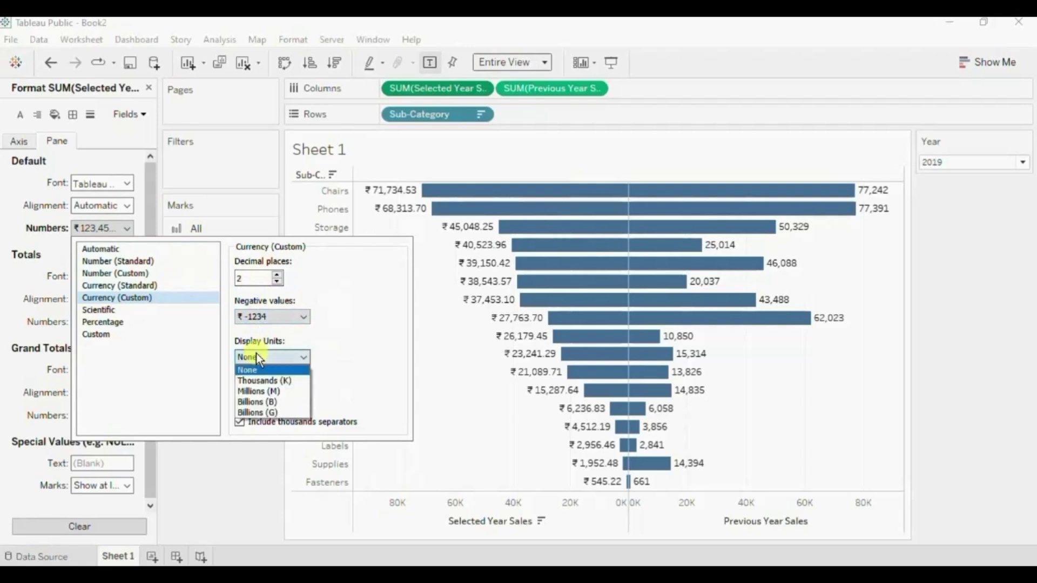
pyautogui.click(256, 379)
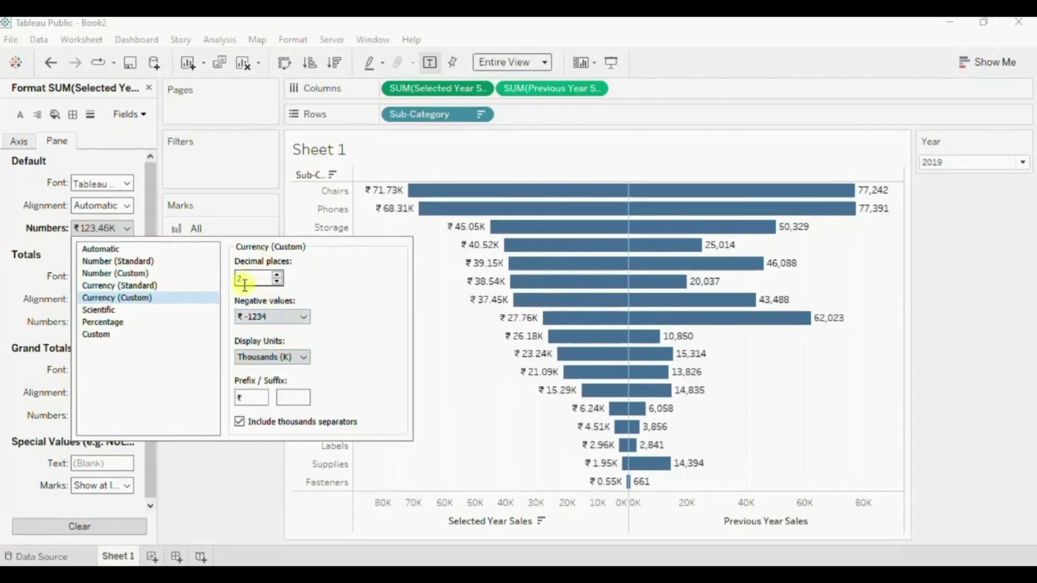
pyautogui.doubleClick(243, 397)
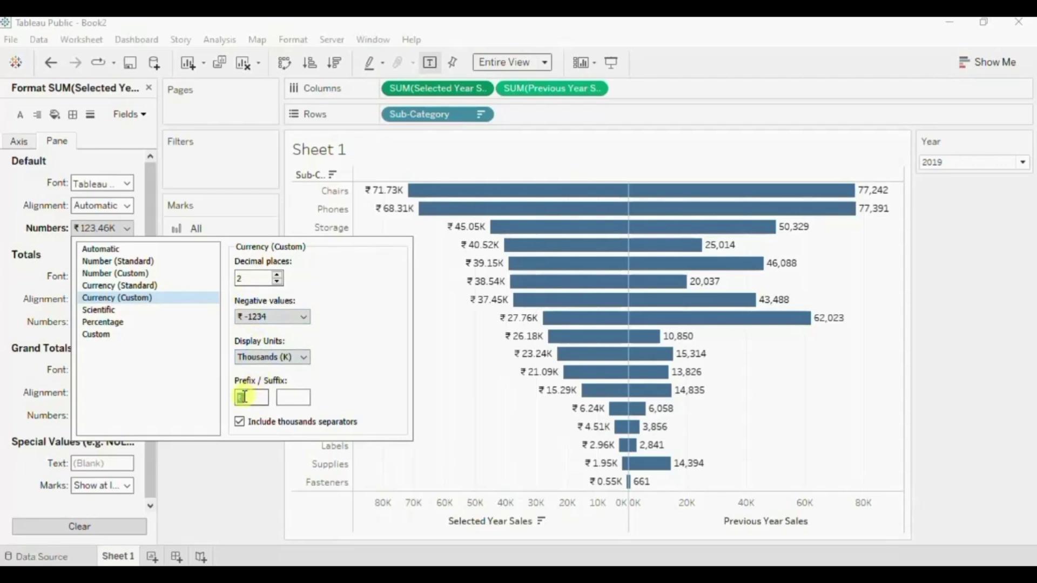
pyautogui.write('$')
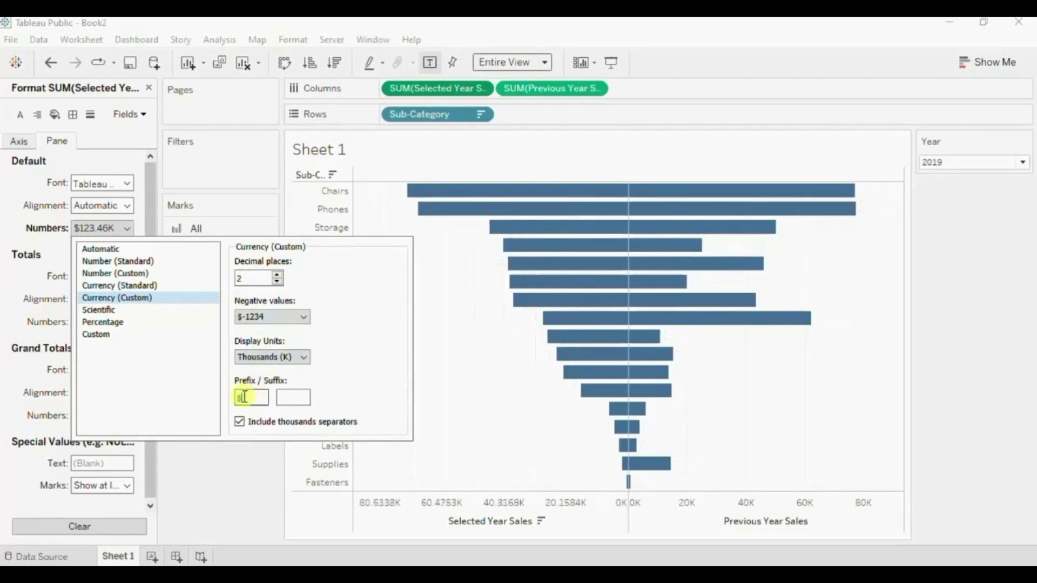
# Format the Previous Year Sales pane numbers as custom currency in thousands (K) with a "$ " prefix.
pyautogui.rightClick(541, 89)
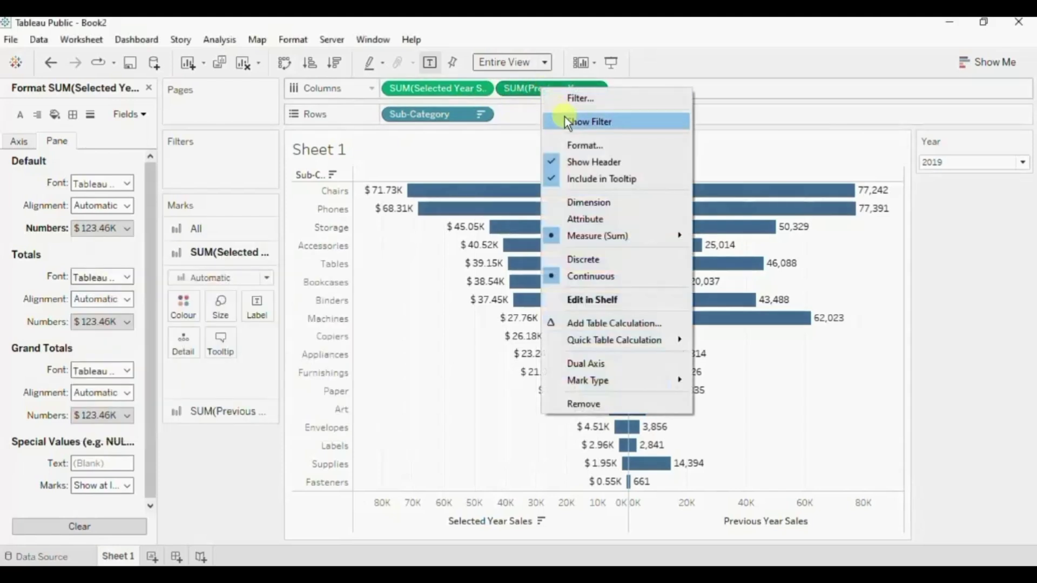
pyautogui.click(574, 144)
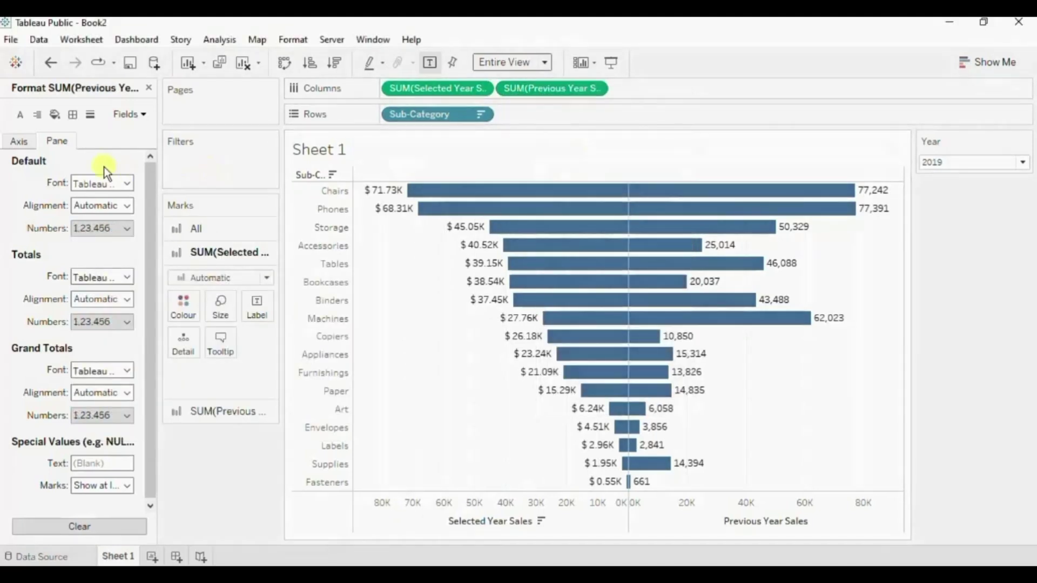
pyautogui.click(81, 229)
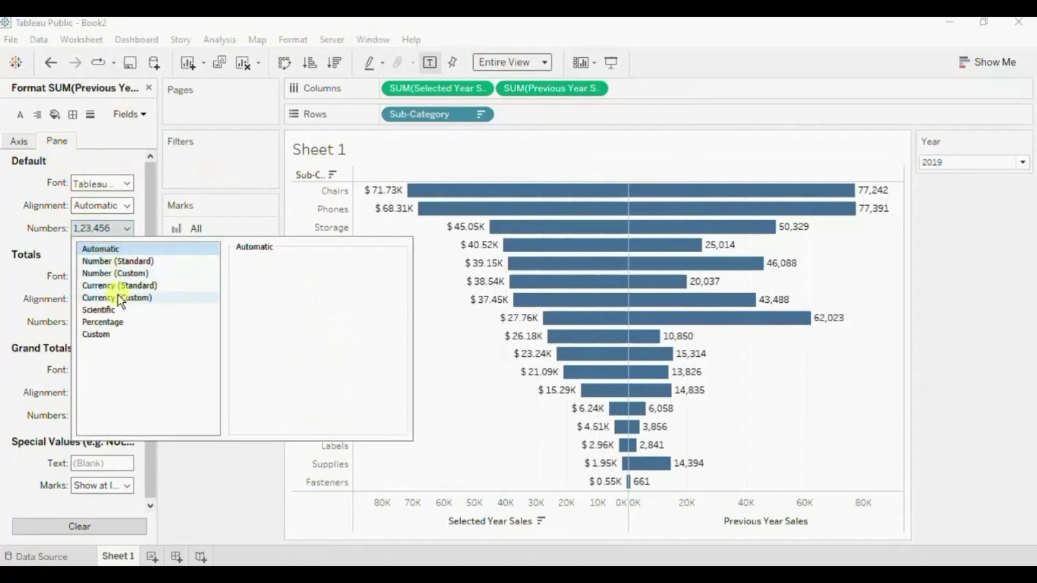
pyautogui.click(137, 297)
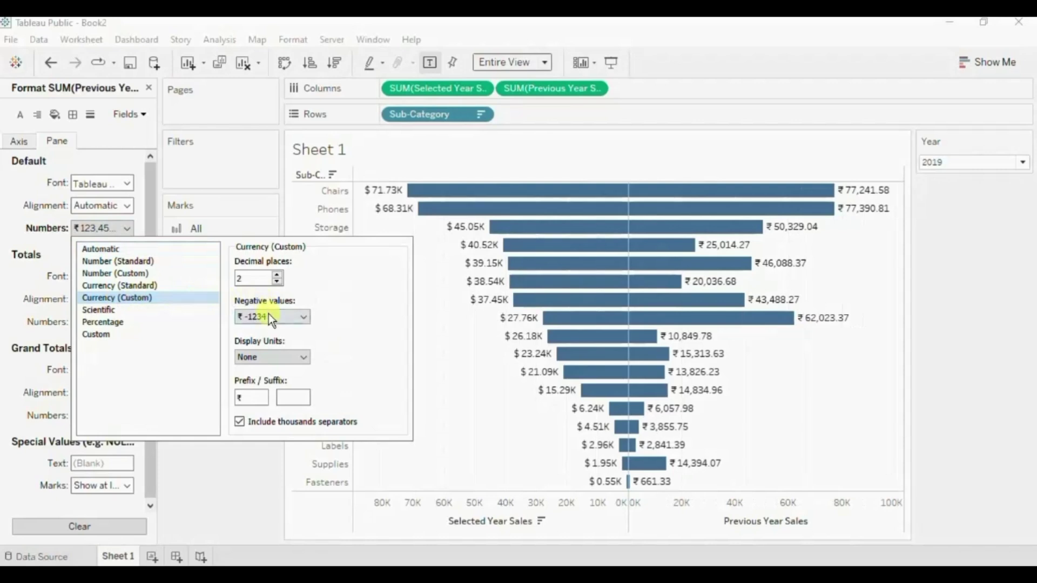
pyautogui.click(263, 357)
pyautogui.click(261, 380)
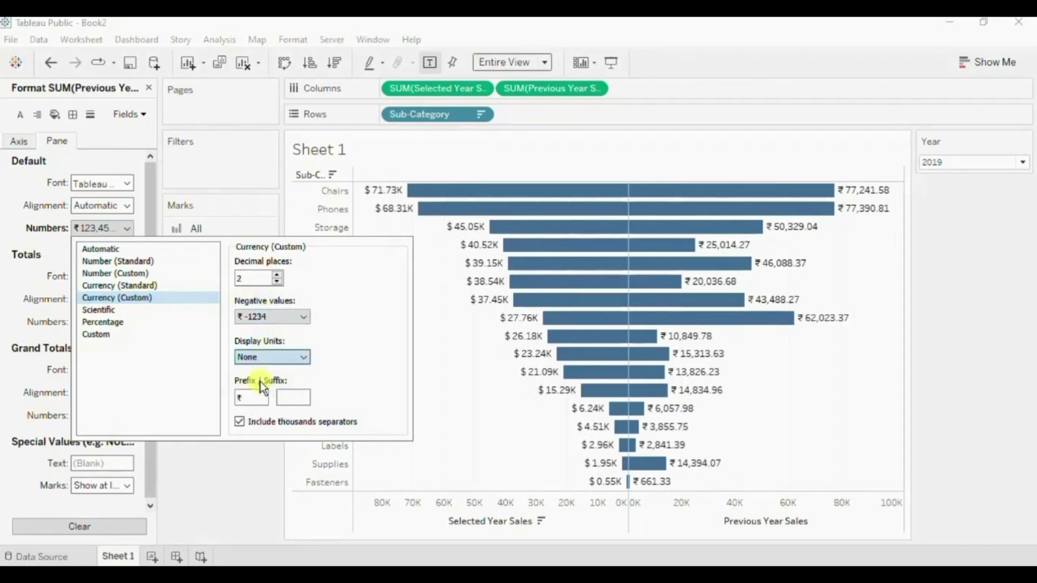
pyautogui.doubleClick(245, 398)
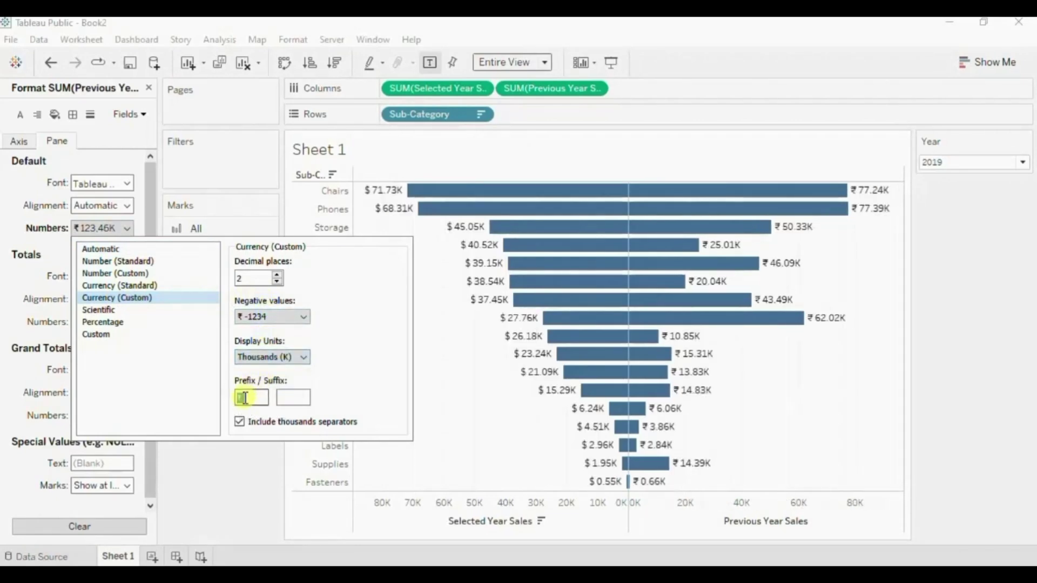
pyautogui.write('$')
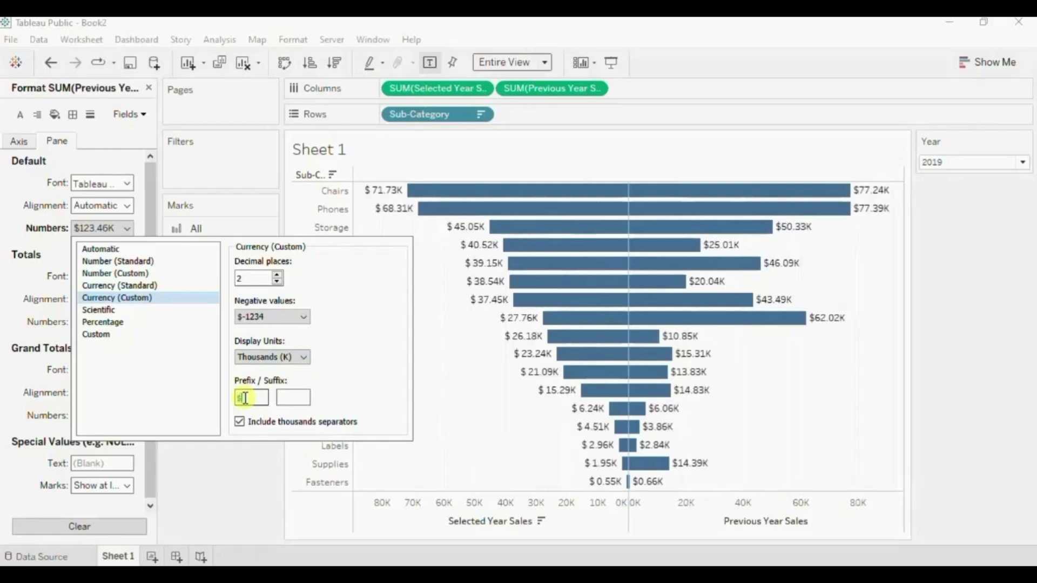
pyautogui.click(235, 462)
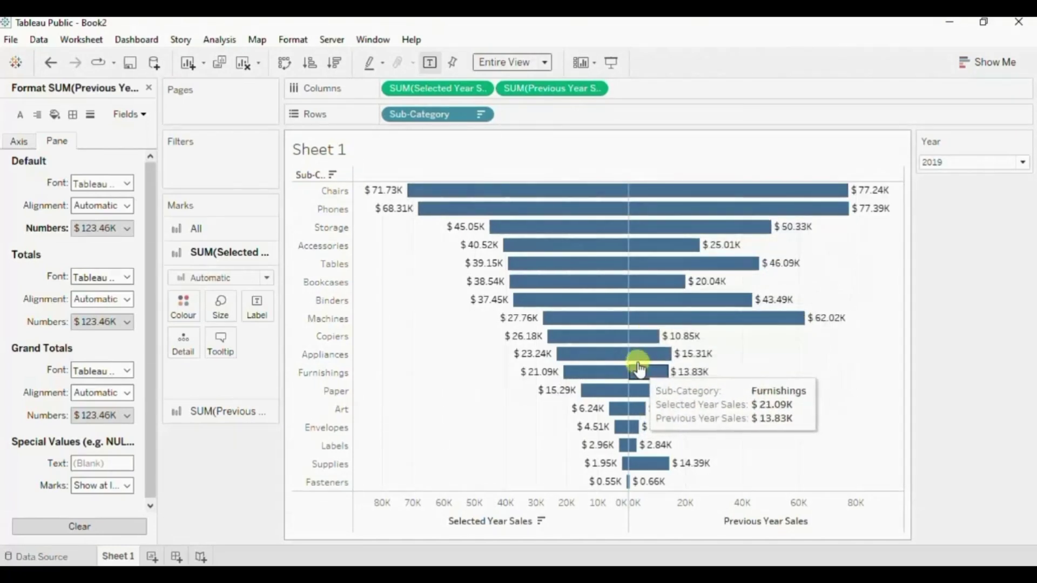
# Add an avg(0) calculation to Columns between the two sales measures, and hide the axis headers.
pyautogui.doubleClick(638, 86)
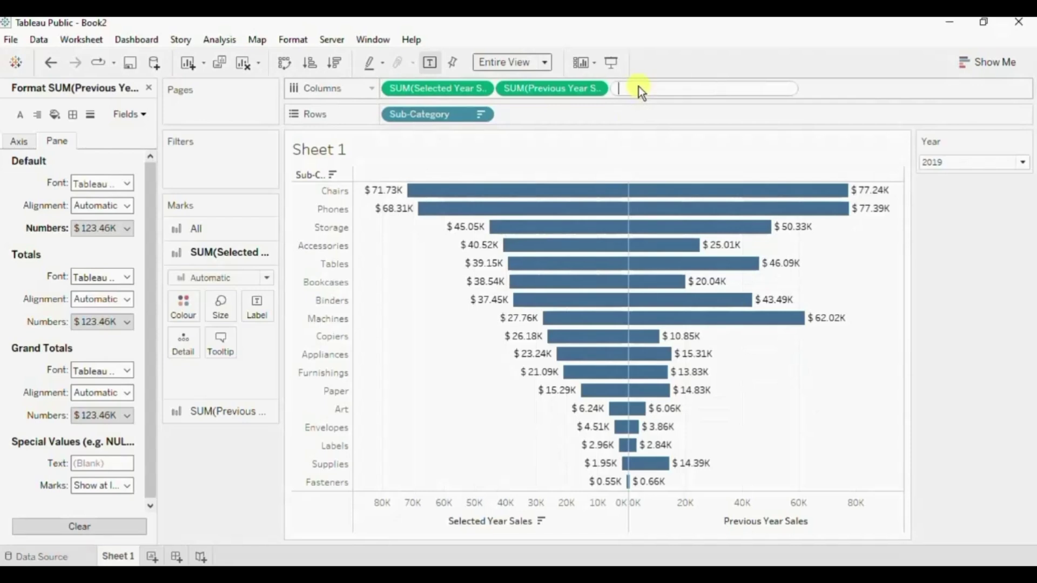
pyautogui.write('avg()')
pyautogui.press('Return')
pyautogui.moveTo(639, 85); pyautogui.dragTo(507, 87)
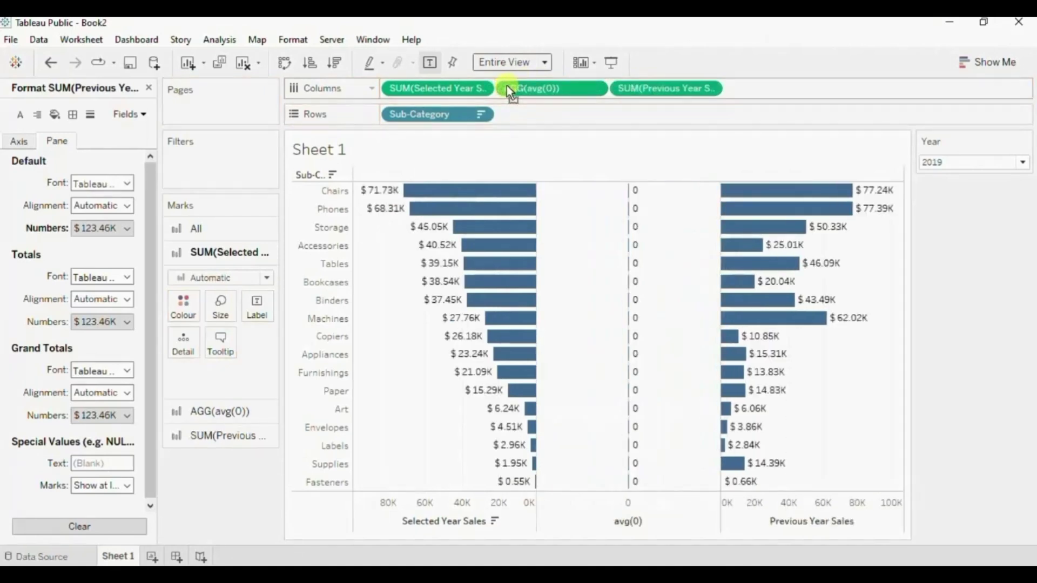
pyautogui.rightClick(436, 514)
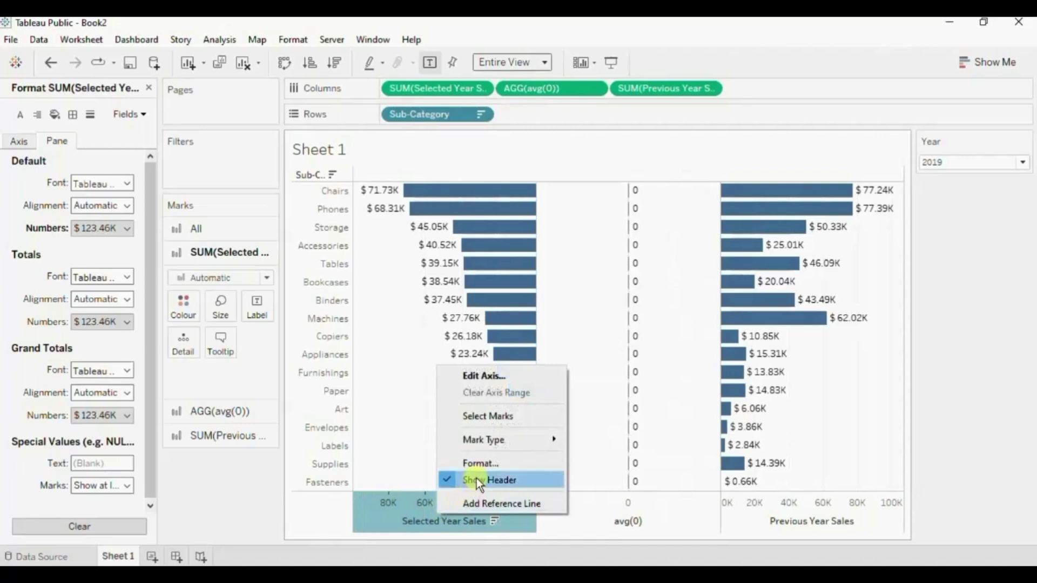
pyautogui.click(476, 480)
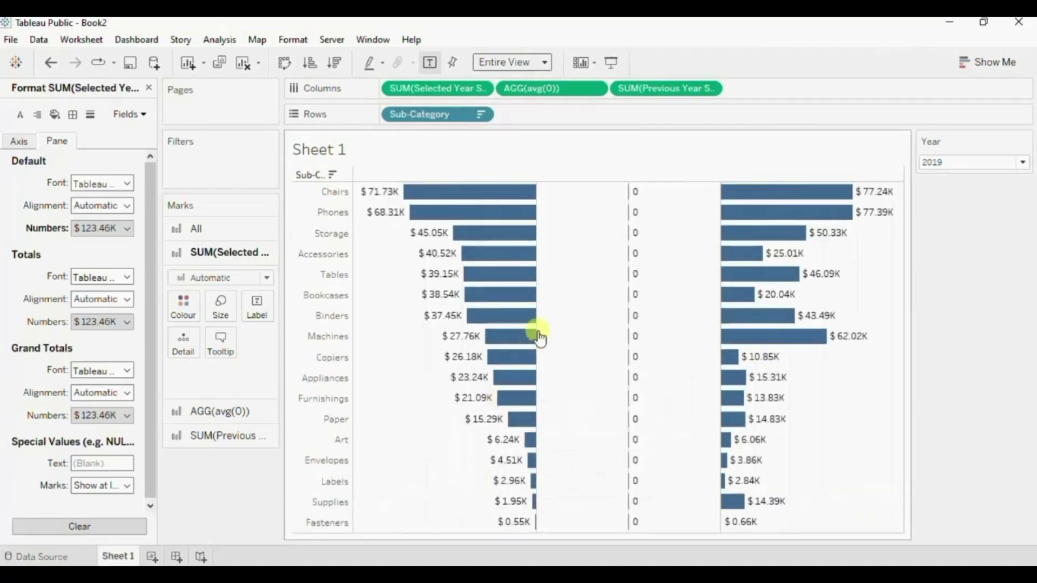
# Set the sheet's row divider and column divider pane borders to None.
pyautogui.rightClick(368, 293)
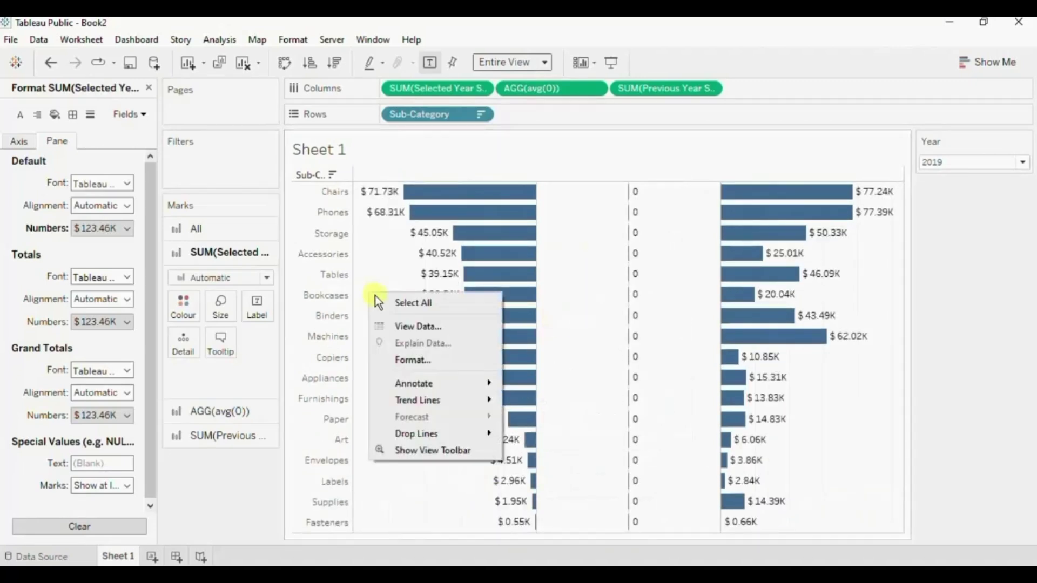
pyautogui.click(407, 359)
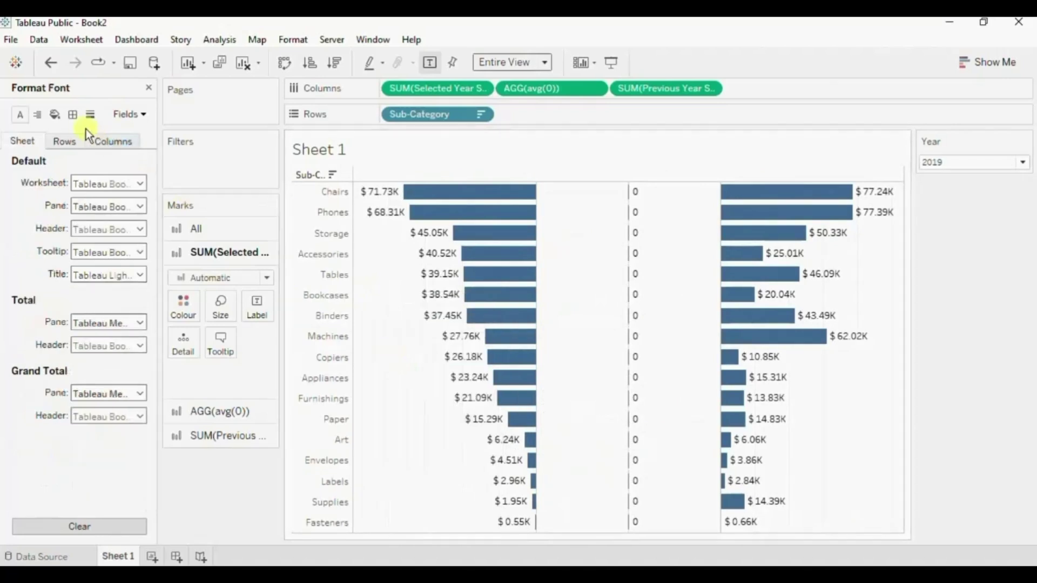
pyautogui.click(73, 115)
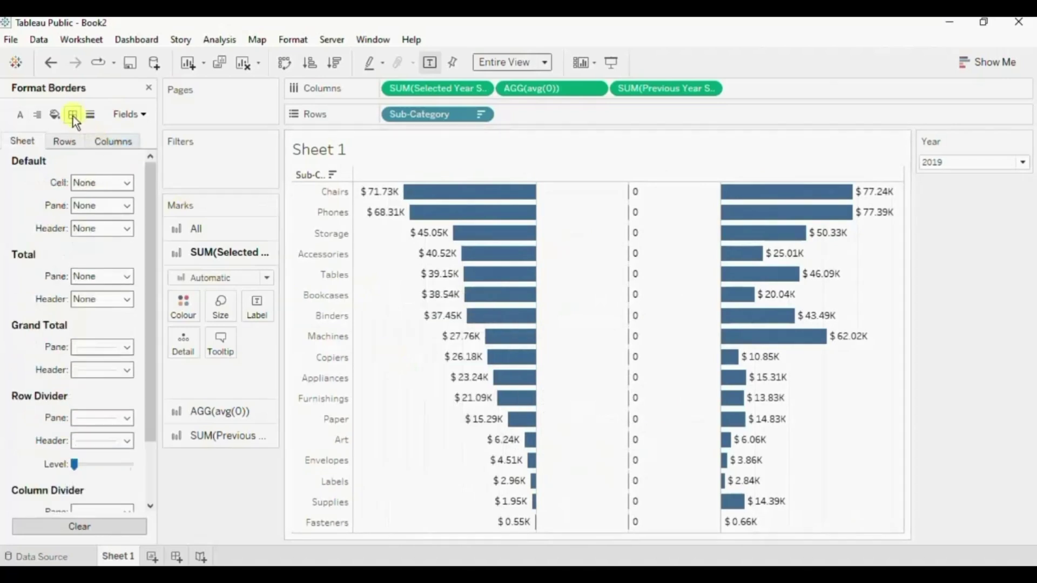
pyautogui.click(83, 417)
pyautogui.click(108, 199)
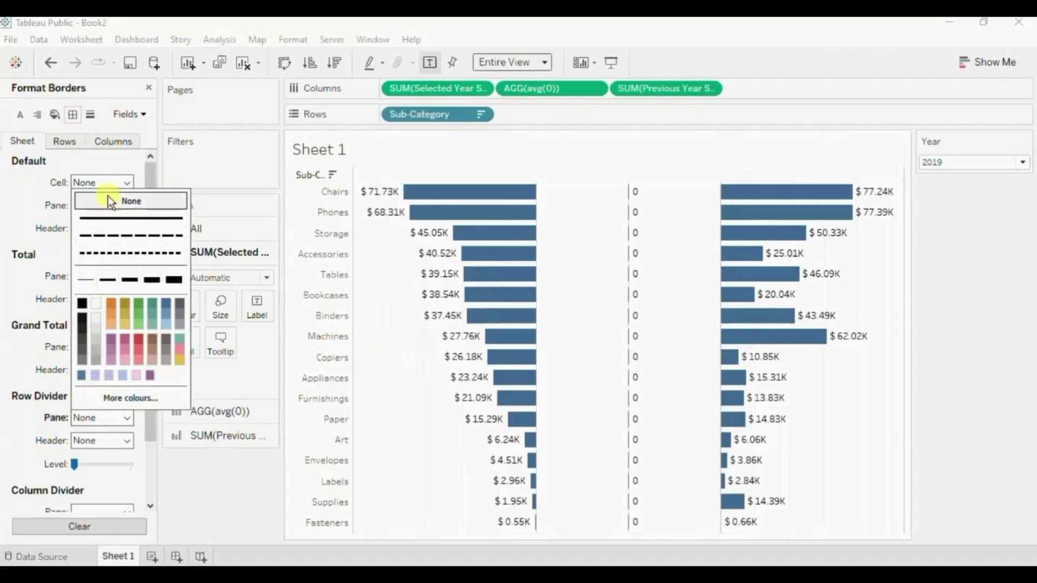
pyautogui.scroll(-3, 148, 474)
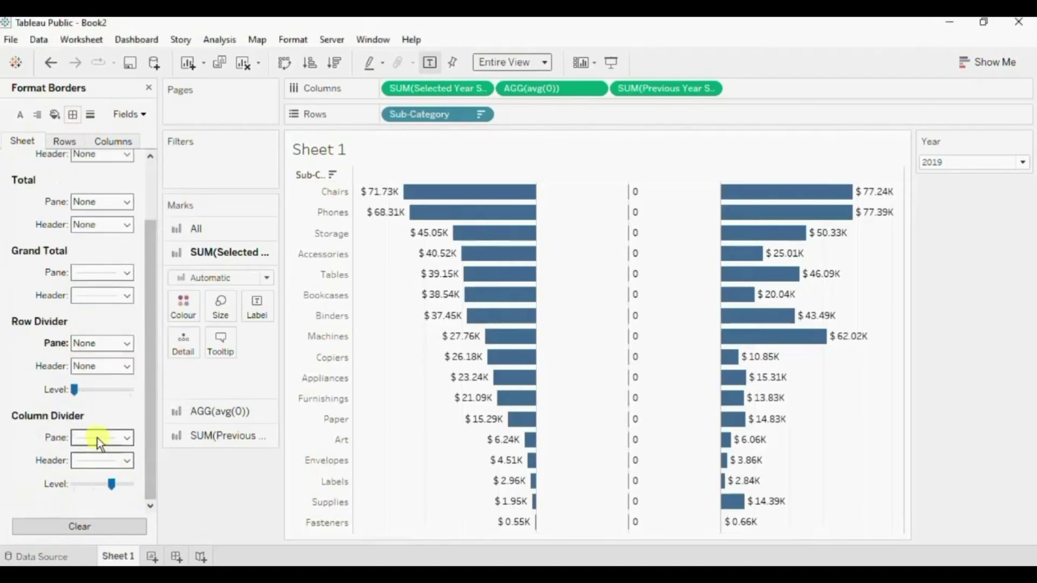
pyautogui.click(97, 438)
pyautogui.click(103, 216)
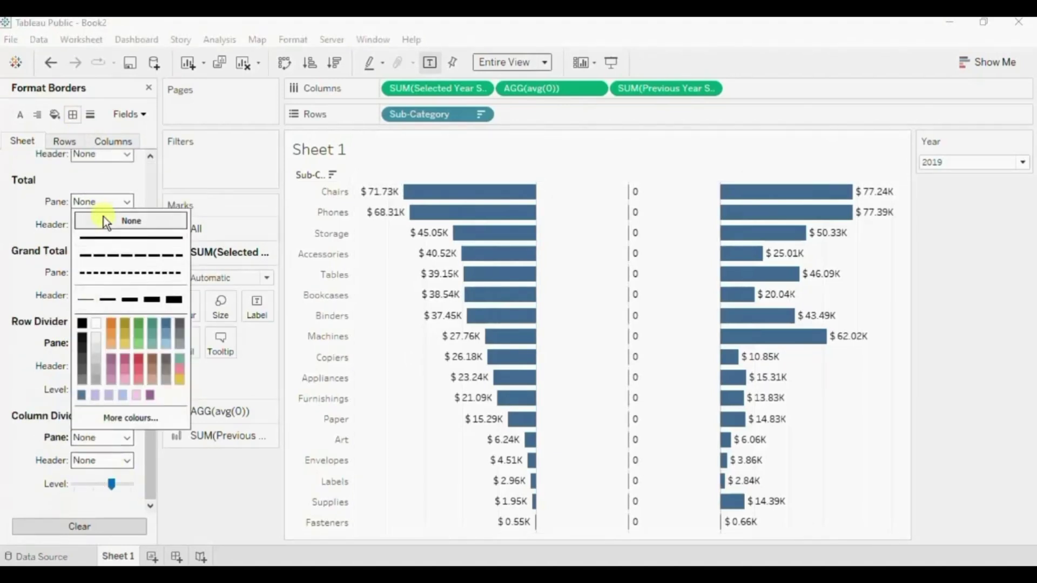
# Set the column grid lines and zero lines to None.
pyautogui.click(91, 116)
pyautogui.click(66, 141)
pyautogui.click(96, 143)
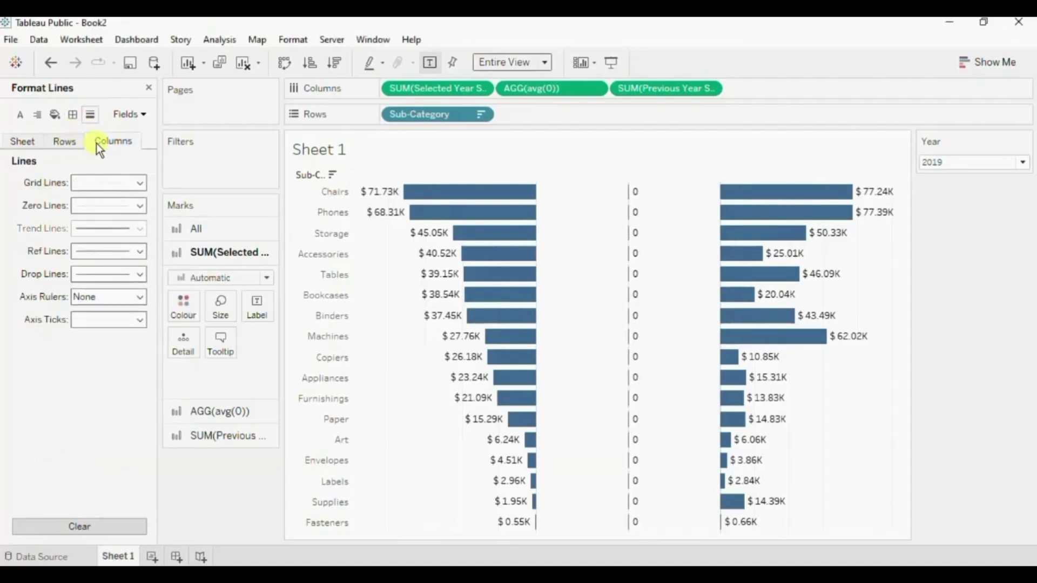
pyautogui.click(90, 184)
pyautogui.click(102, 202)
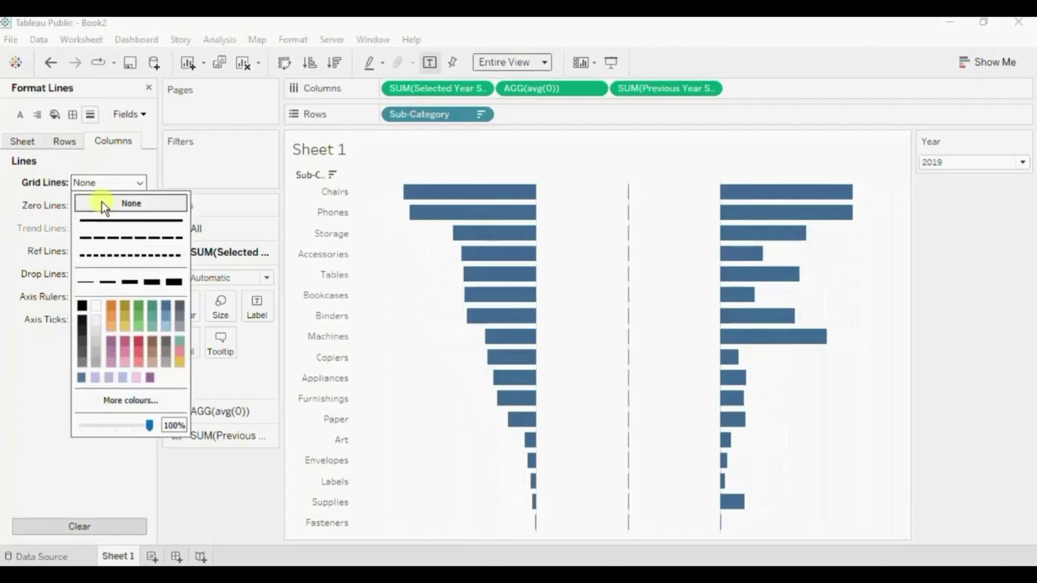
pyautogui.click(64, 205)
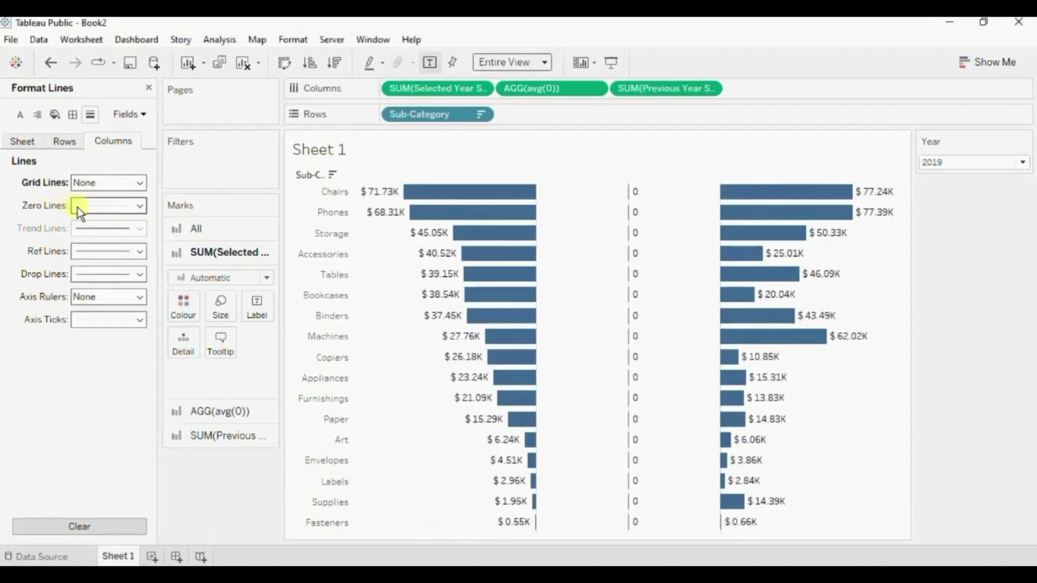
pyautogui.click(99, 207)
pyautogui.click(115, 226)
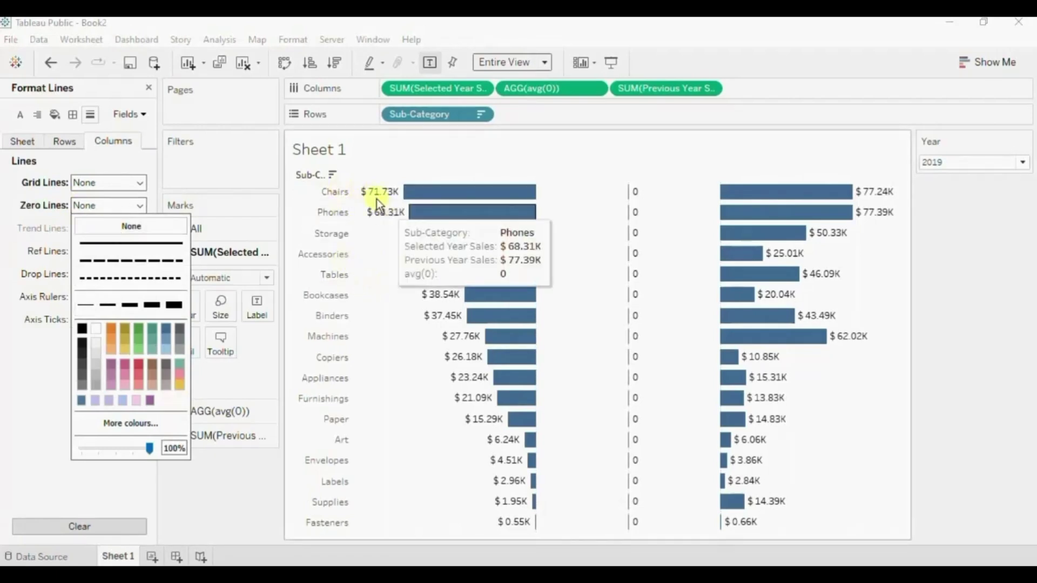
# Set the Selected Year Sales label font to match the mark colour and make it bold.
pyautogui.moveTo(463, 236)
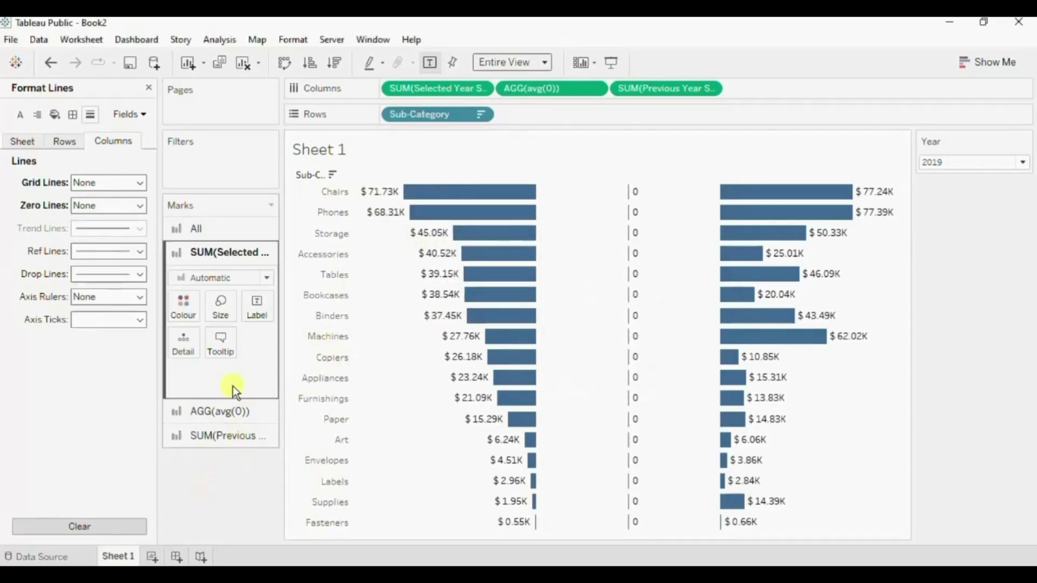
pyautogui.click(256, 306)
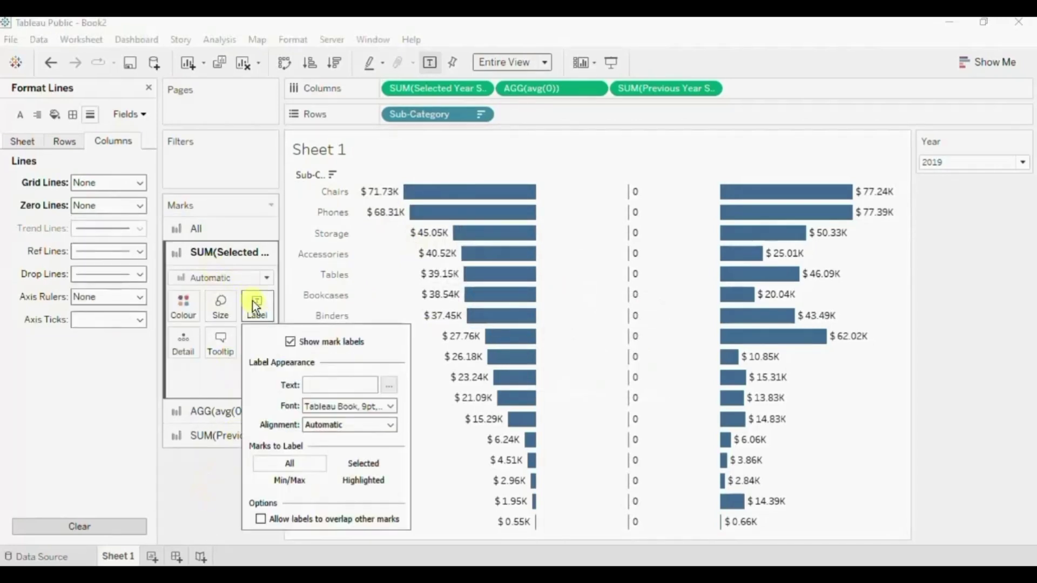
pyautogui.click(392, 407)
pyautogui.click(355, 261)
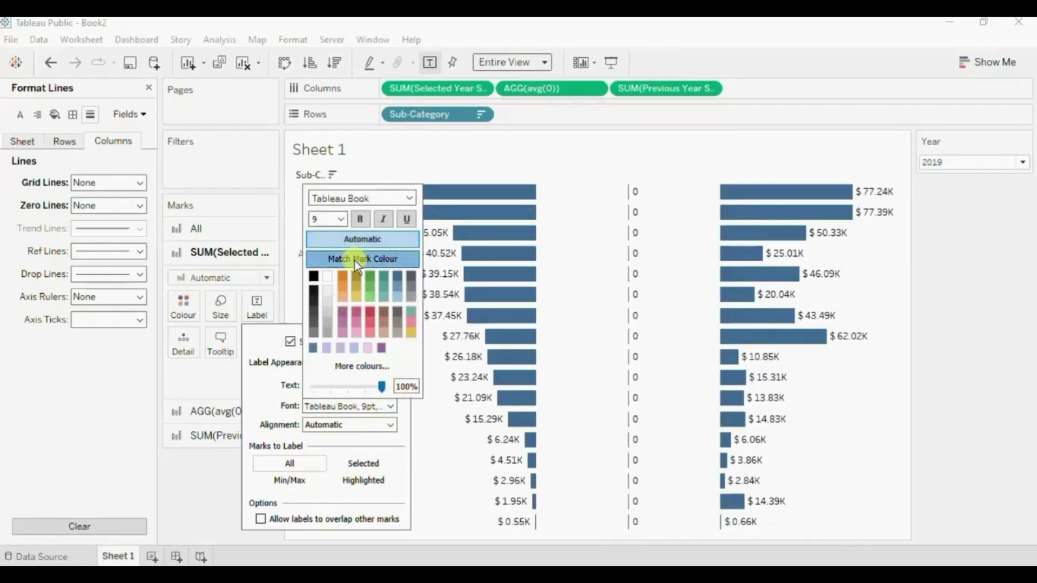
pyautogui.click(362, 222)
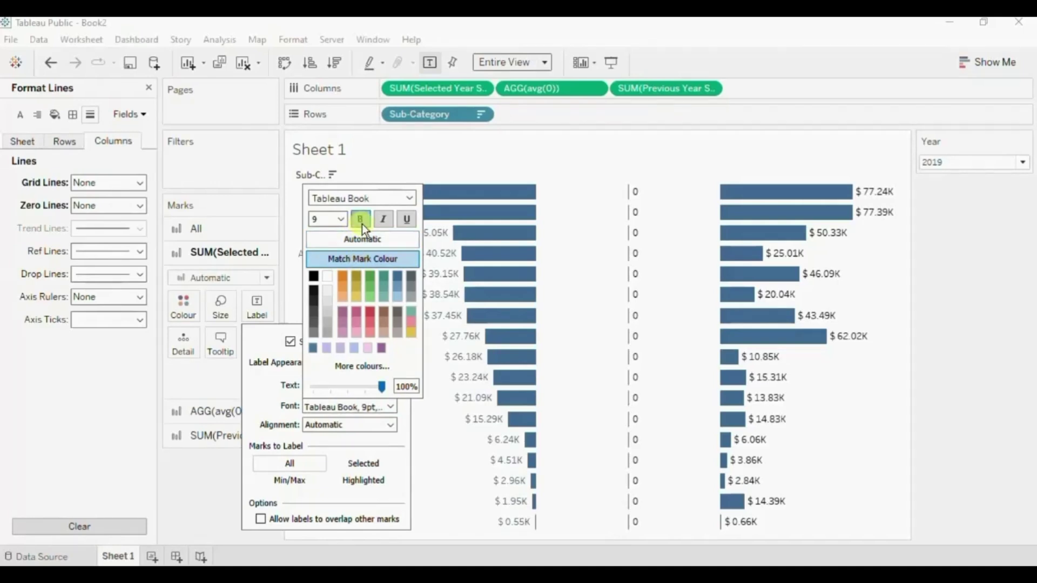
# Set the Previous Year Sales label font to match the mark colour and make it bold.
pyautogui.click(205, 432)
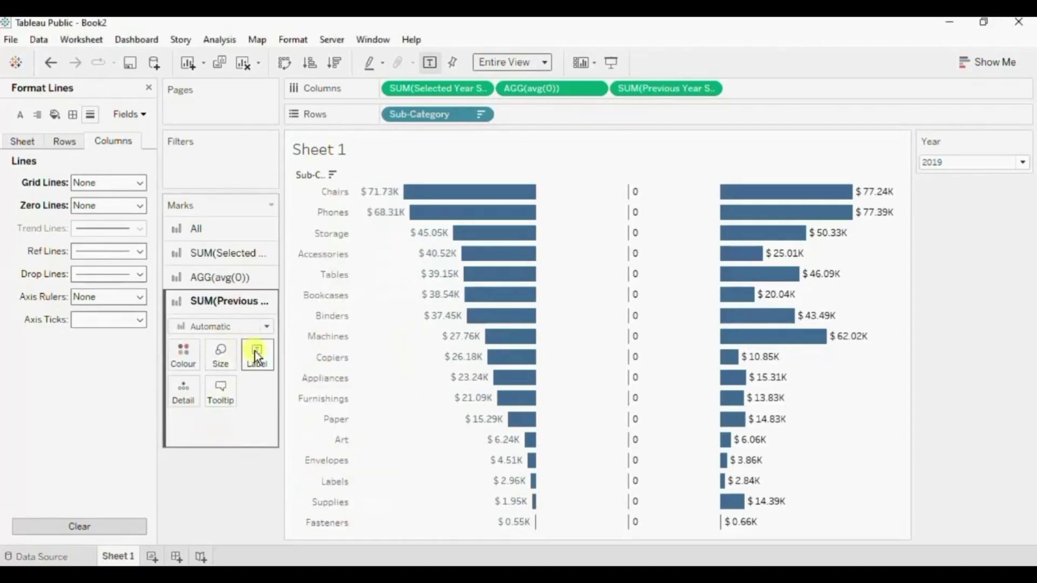
pyautogui.click(257, 356)
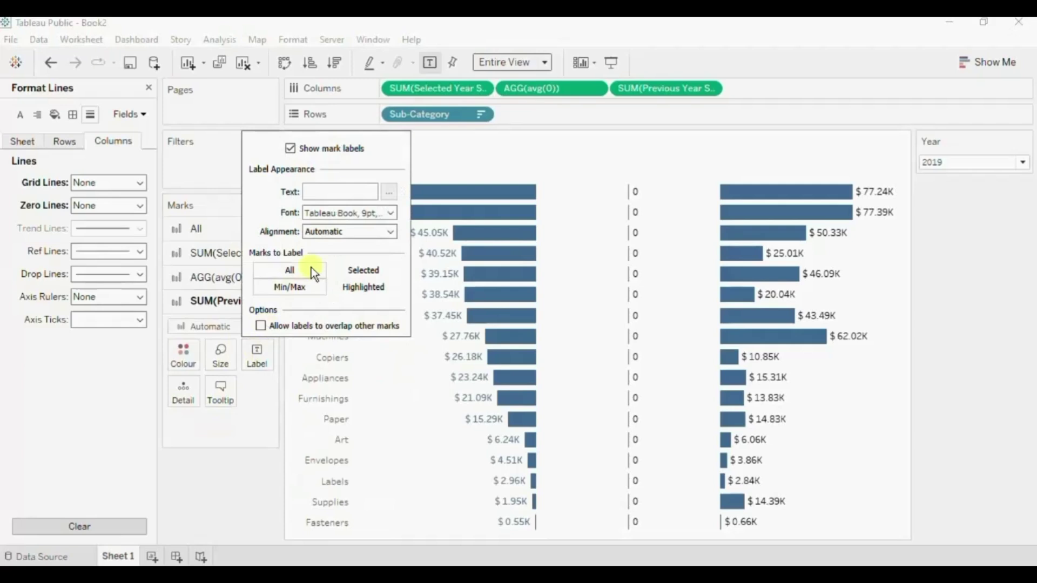
pyautogui.click(390, 212)
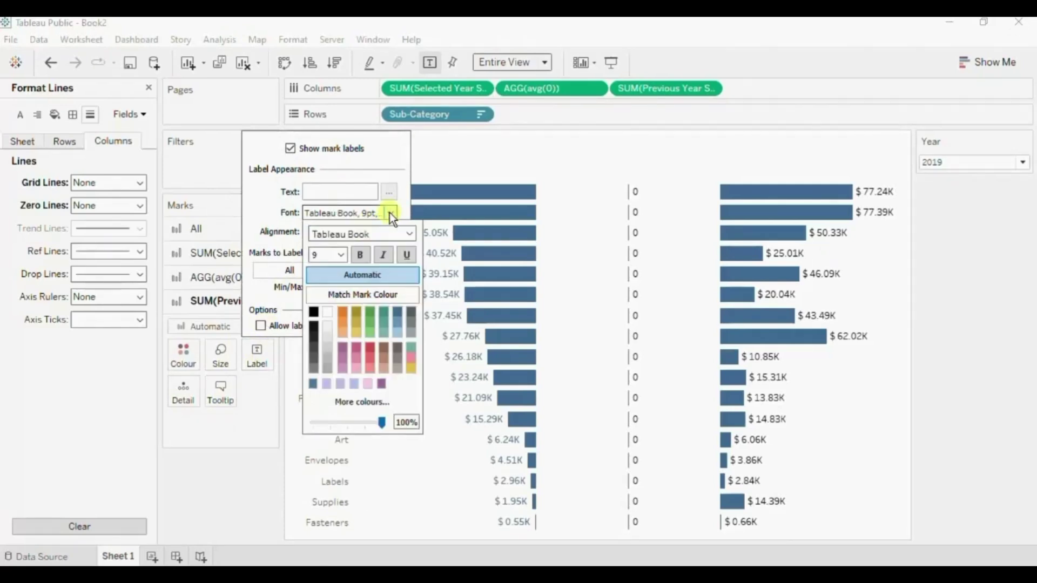
pyautogui.click(352, 293)
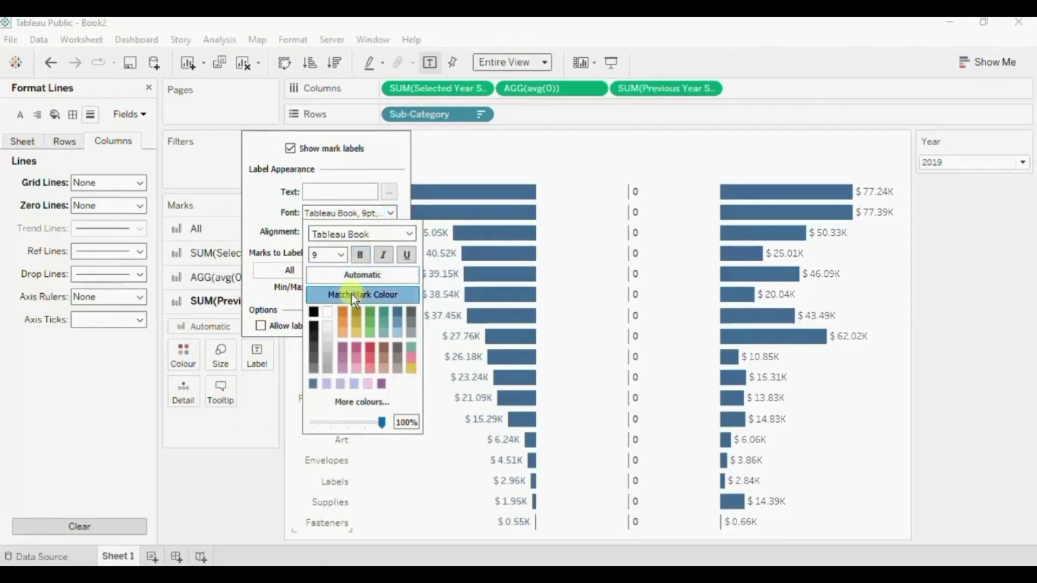
pyautogui.click(358, 253)
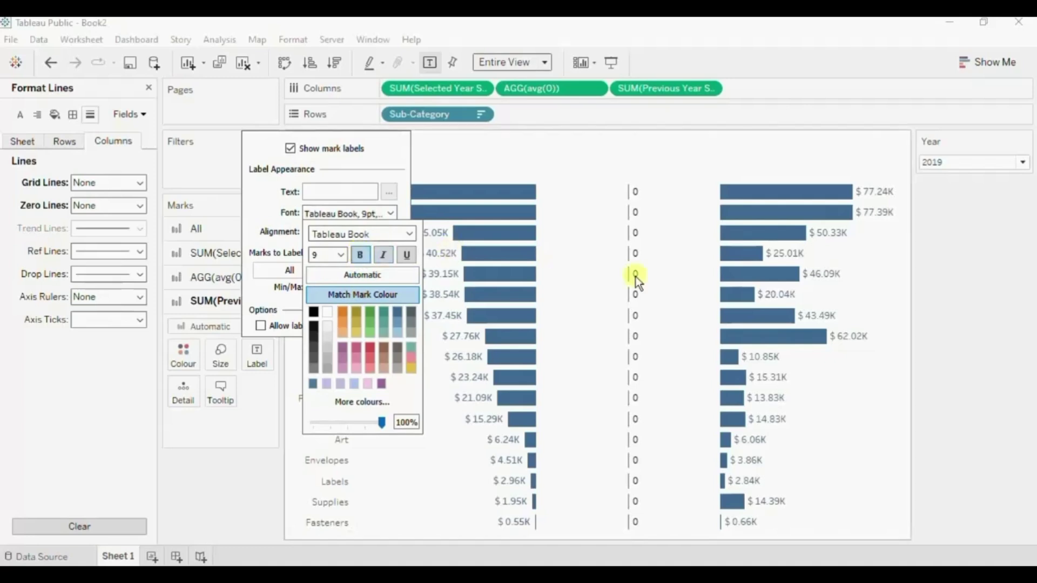
pyautogui.click(203, 471)
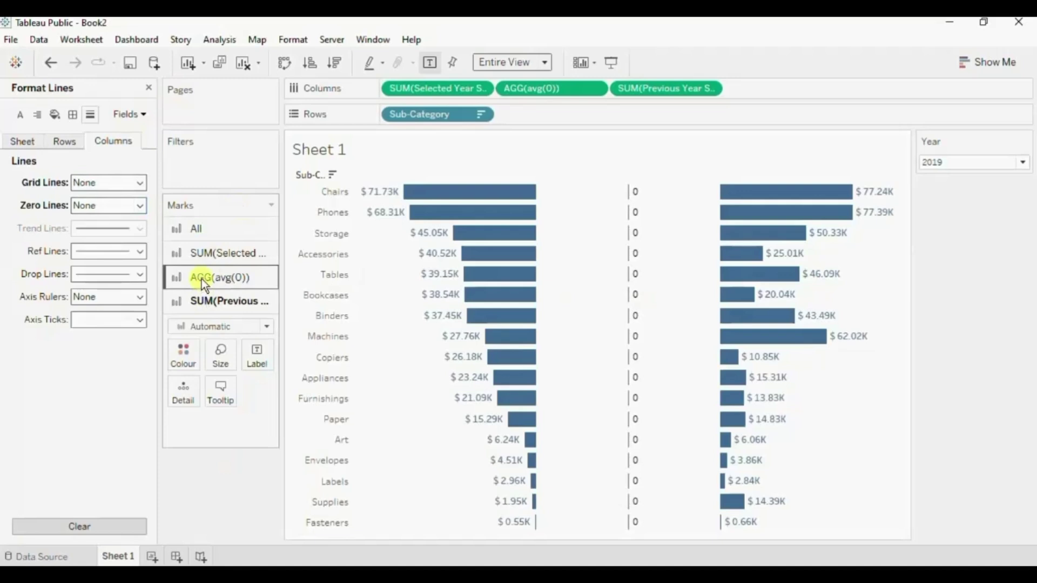
# Label the avg(0) marks with Sub-Category and change their mark type to Text.
pyautogui.click(223, 281)
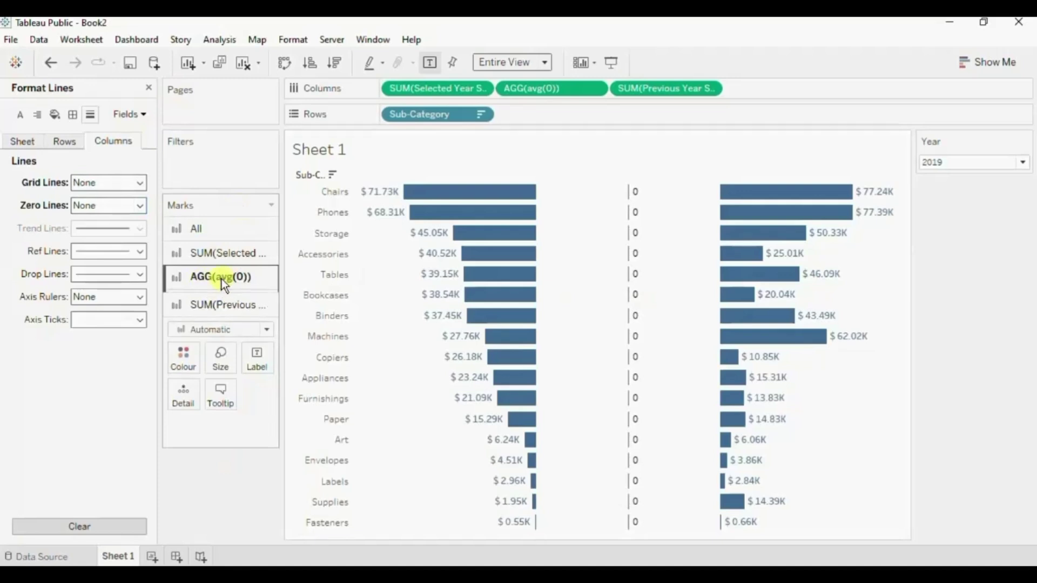
pyautogui.click(149, 88)
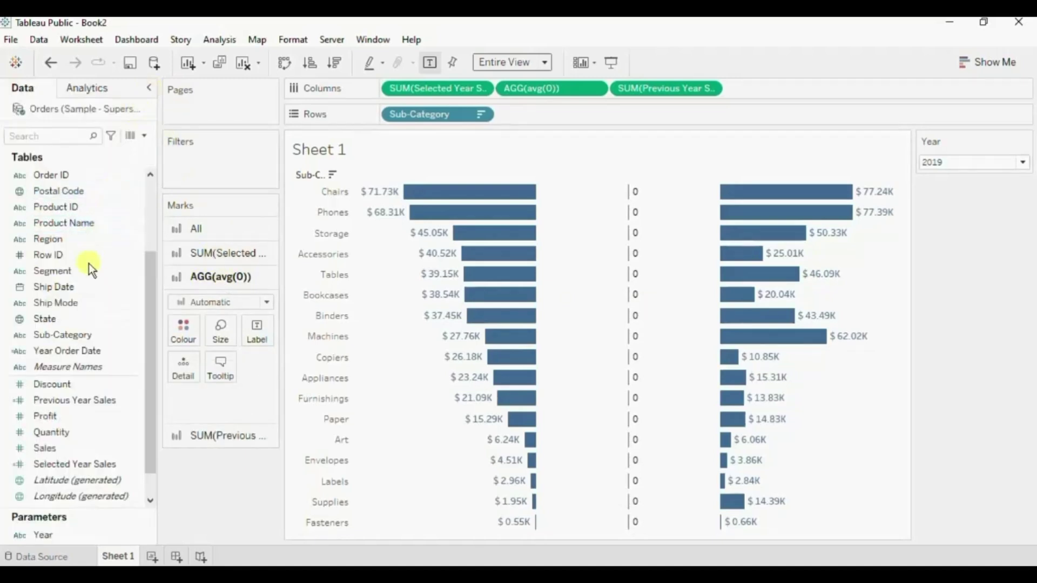
pyautogui.moveTo(63, 334); pyautogui.dragTo(257, 327)
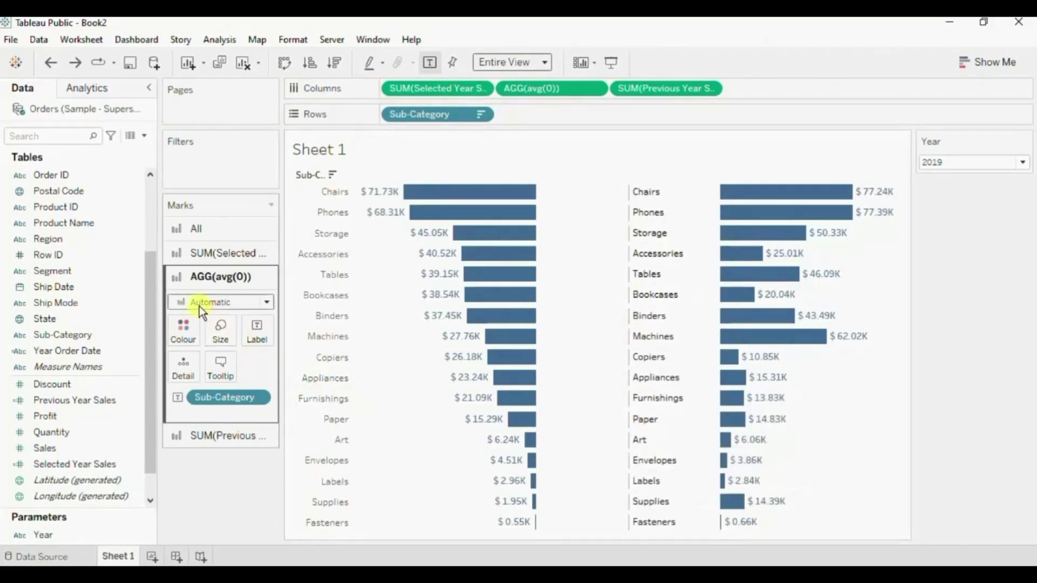
pyautogui.click(225, 303)
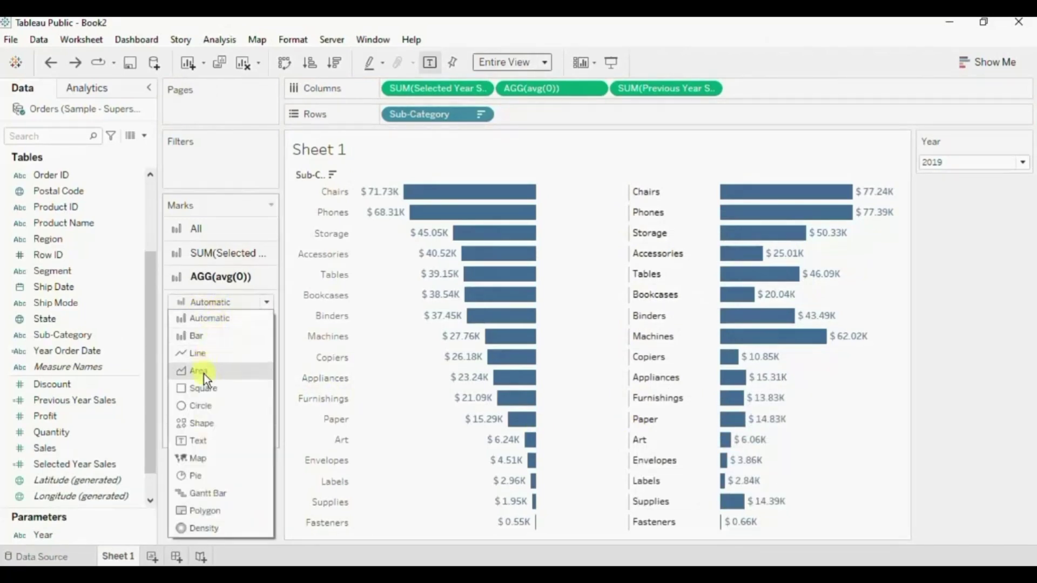
pyautogui.click(199, 439)
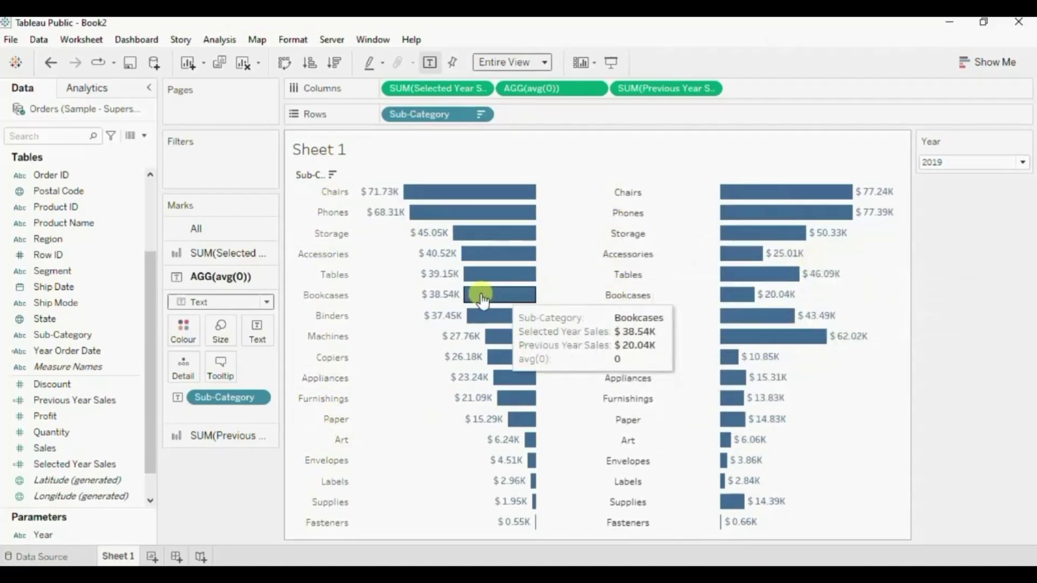
# Hide the Sub-Category row header and clear the Chairs selection.
pyautogui.rightClick(317, 197)
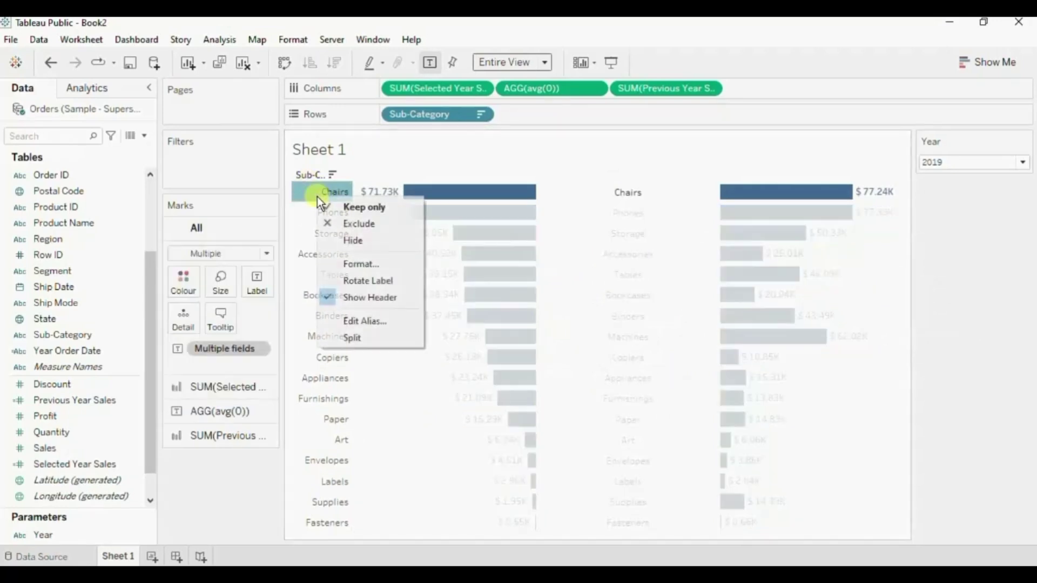
pyautogui.click(350, 296)
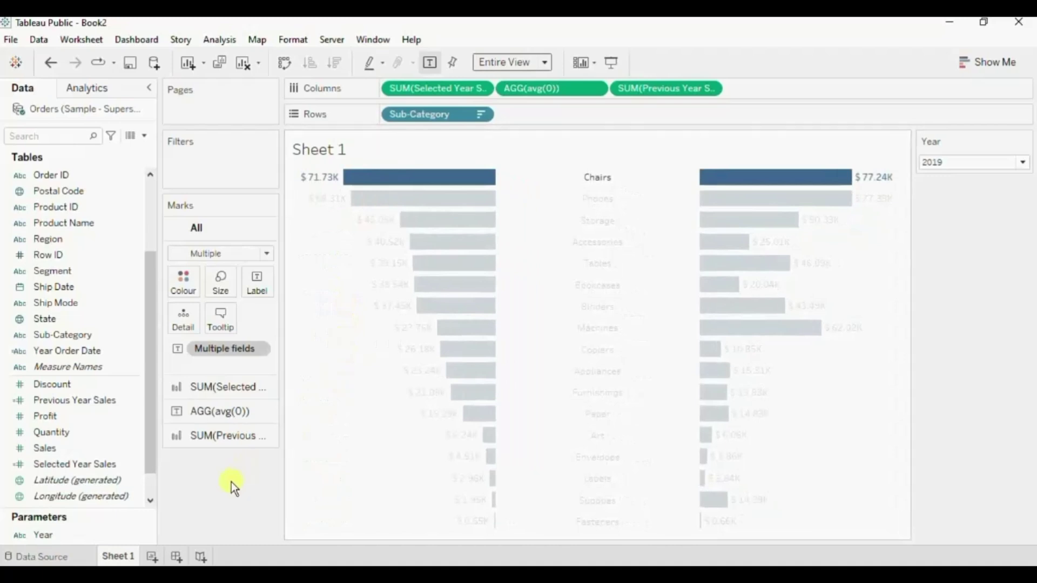
pyautogui.click(534, 399)
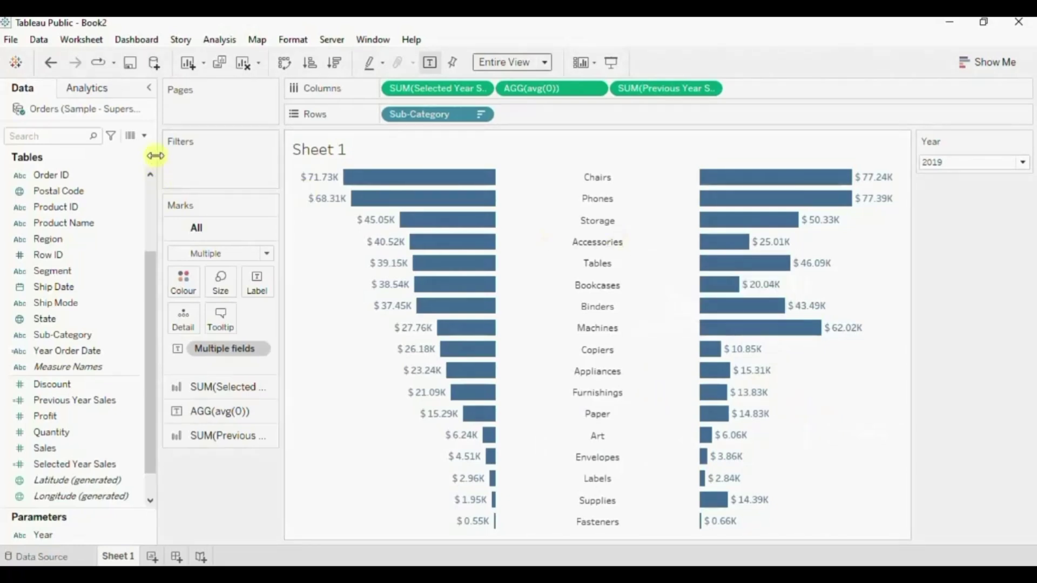
# Create a calculated field named Selected Year with the formula [Year].
pyautogui.click(142, 137)
pyautogui.click(122, 152)
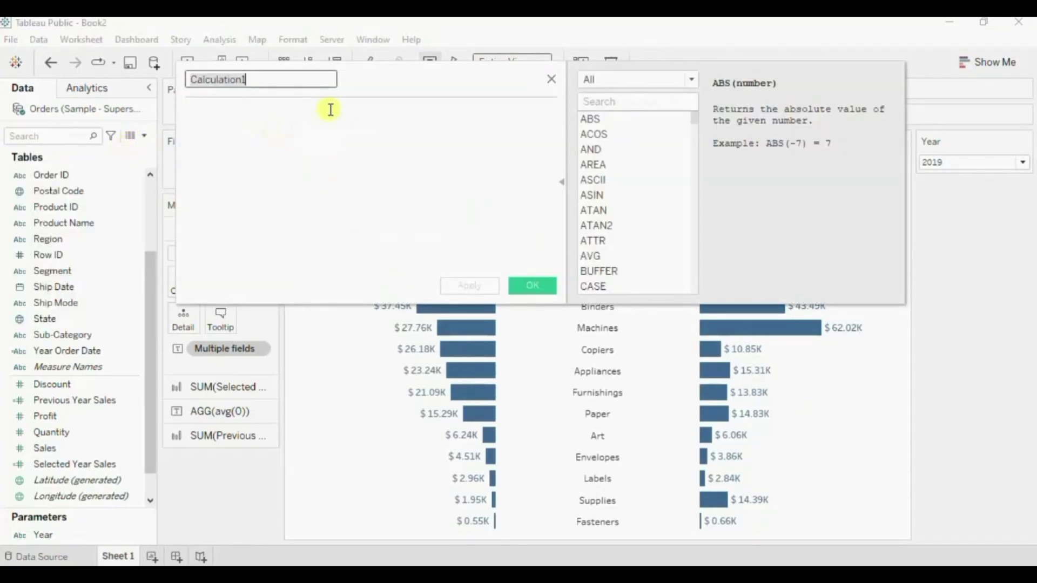
pyautogui.write('Selected Year')
pyautogui.click(264, 120)
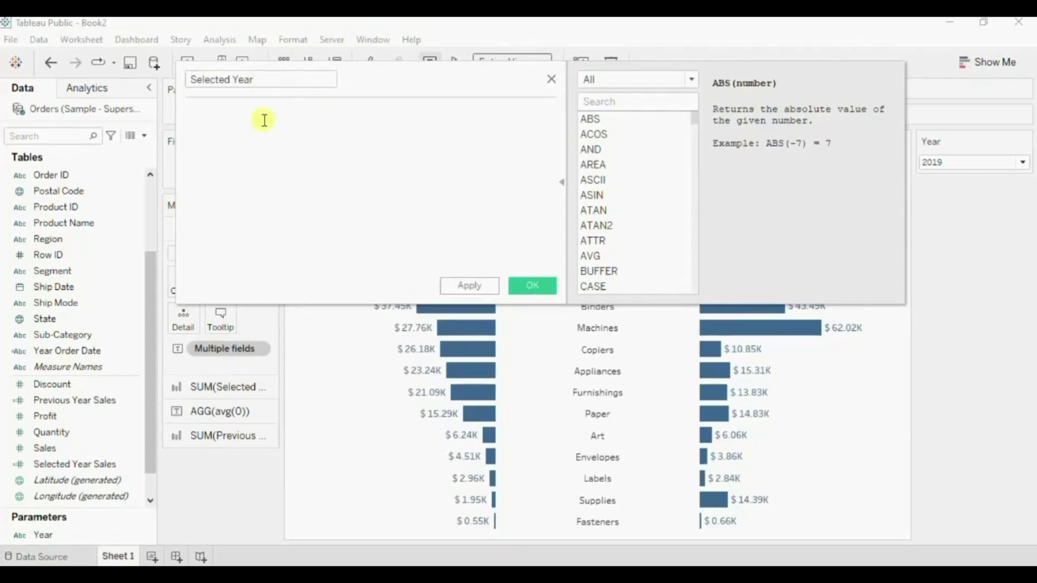
pyautogui.write('year')
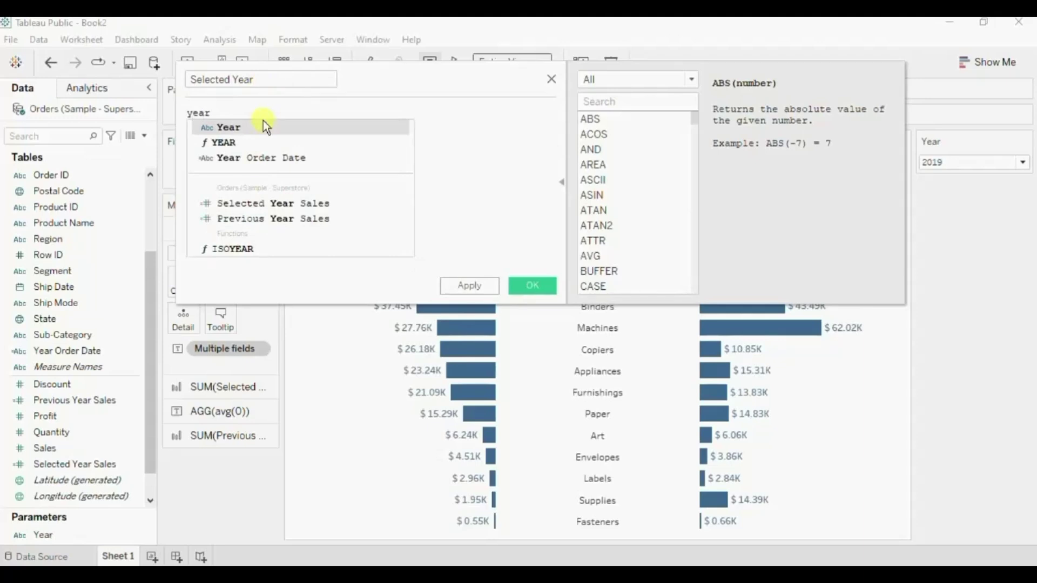
pyautogui.press('Return')
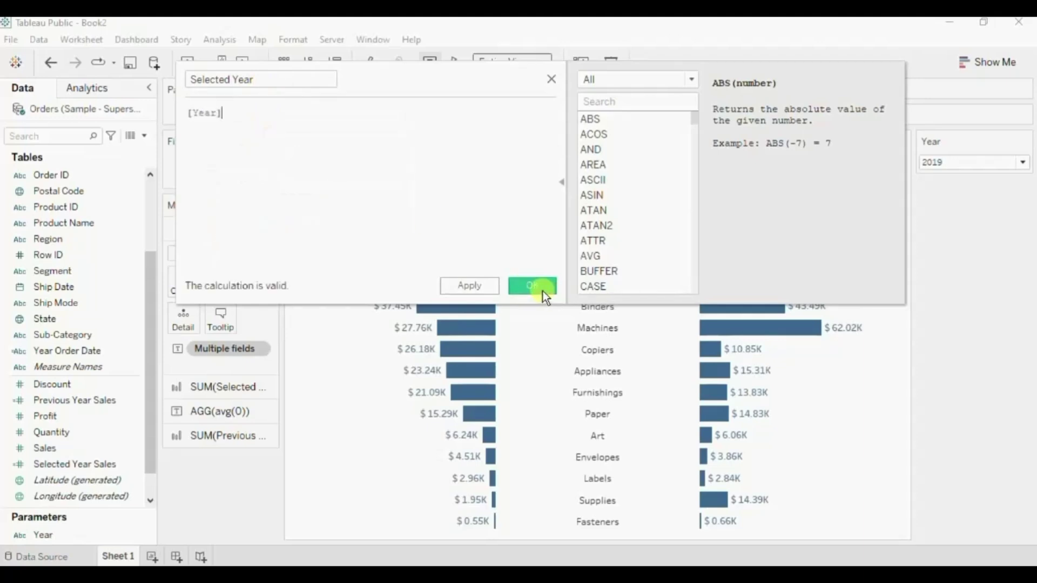
pyautogui.click(536, 287)
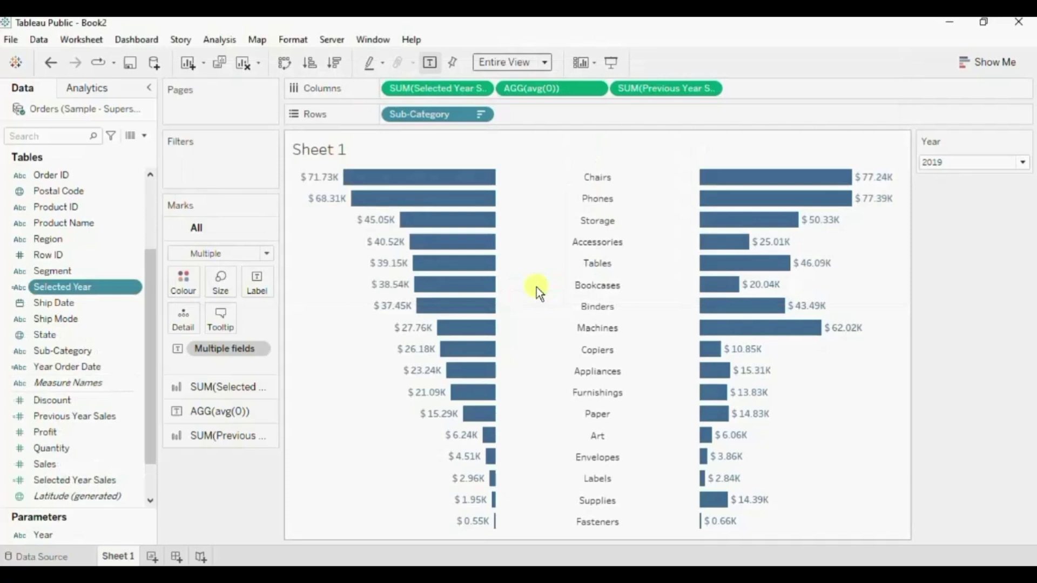
# Start a calculated field named Previous Year with the formula [Year]-1 and check its error details.
pyautogui.click(144, 137)
pyautogui.click(108, 156)
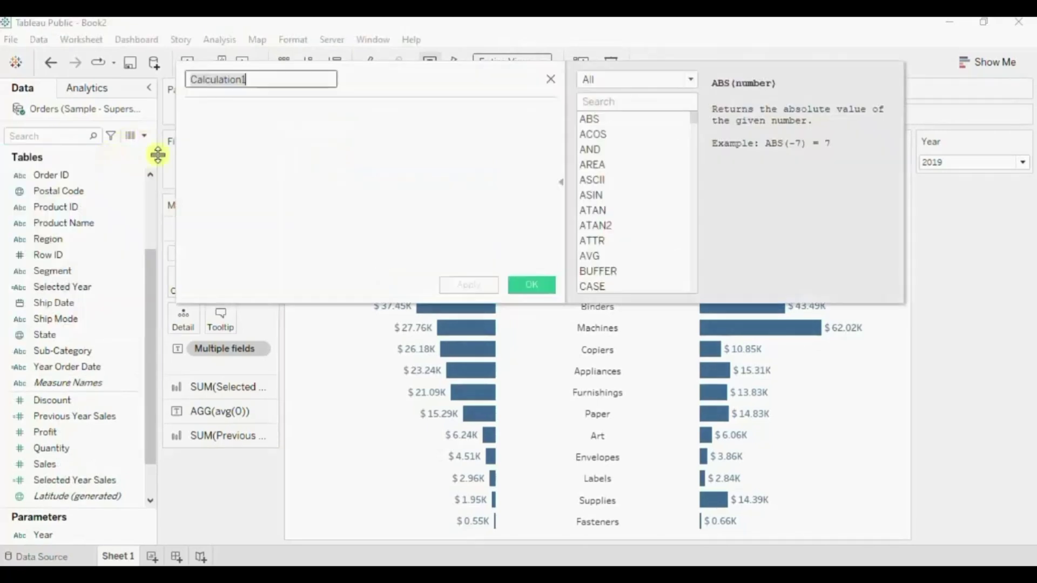
pyautogui.write('Prev')
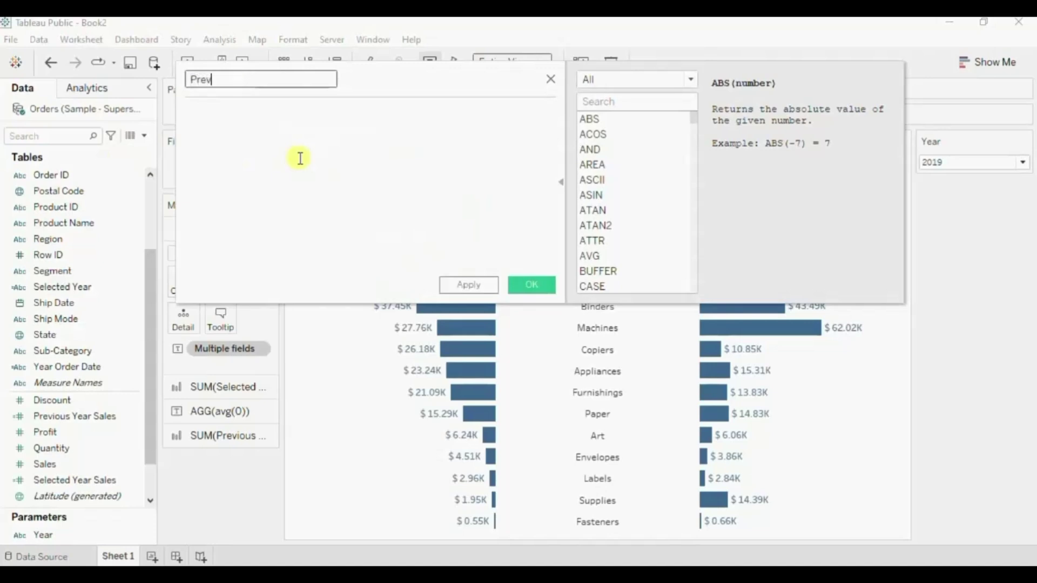
pyautogui.write('ious Year')
pyautogui.click(275, 130)
pyautogui.write('yea')
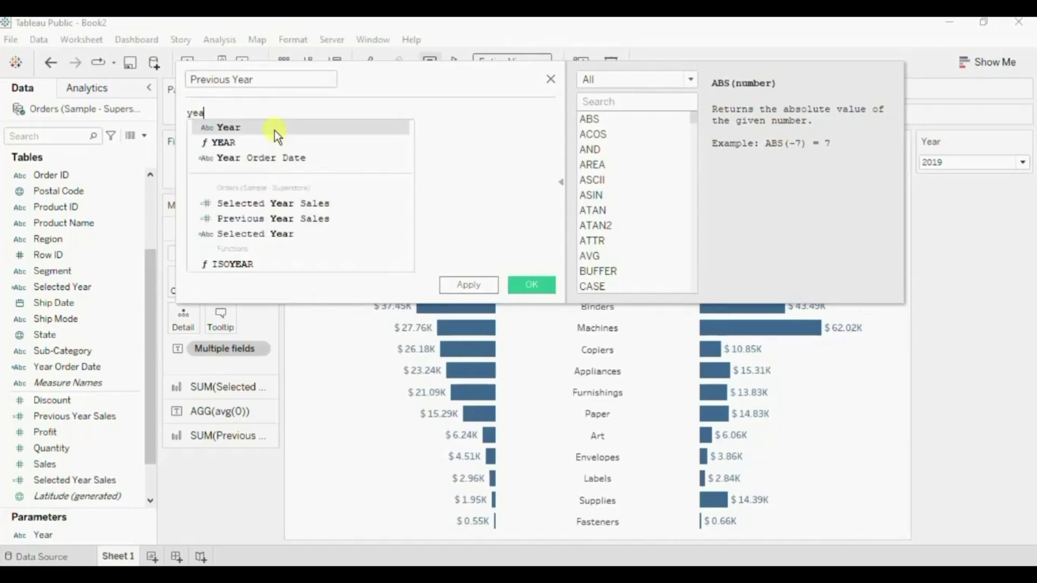
pyautogui.press('Return')
pyautogui.write('-1')
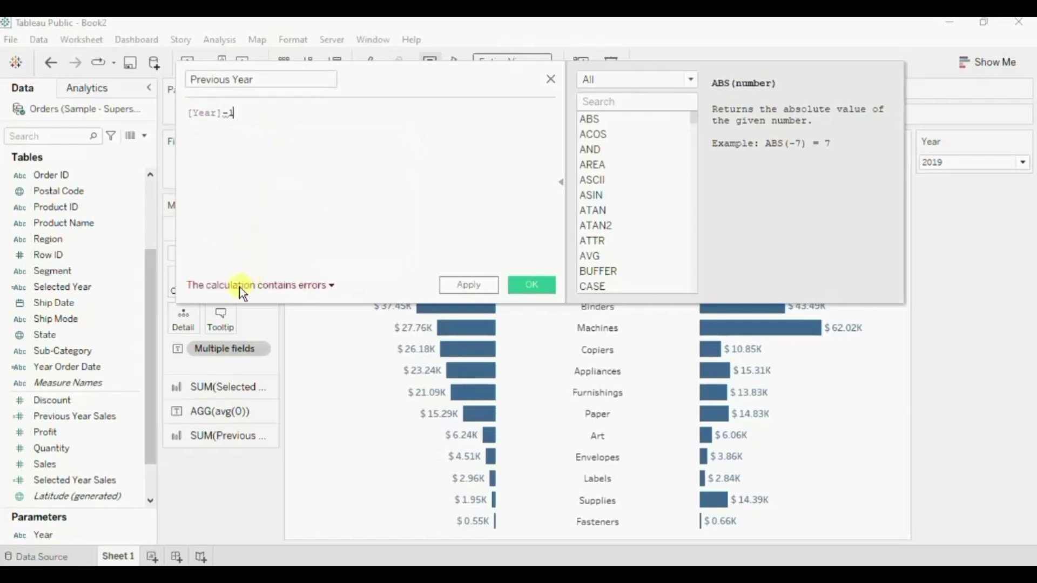
pyautogui.click(239, 285)
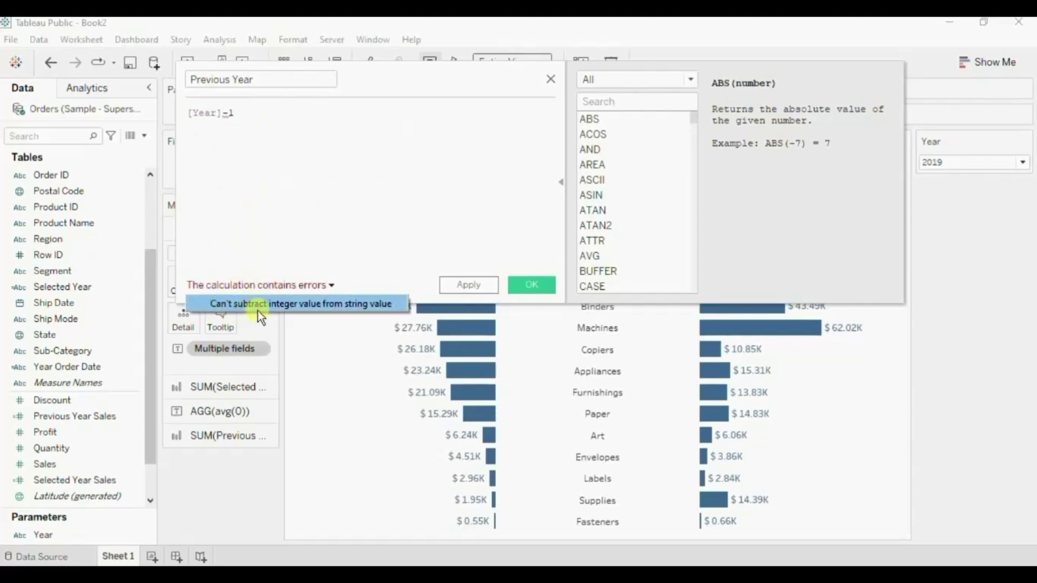
pyautogui.click(371, 307)
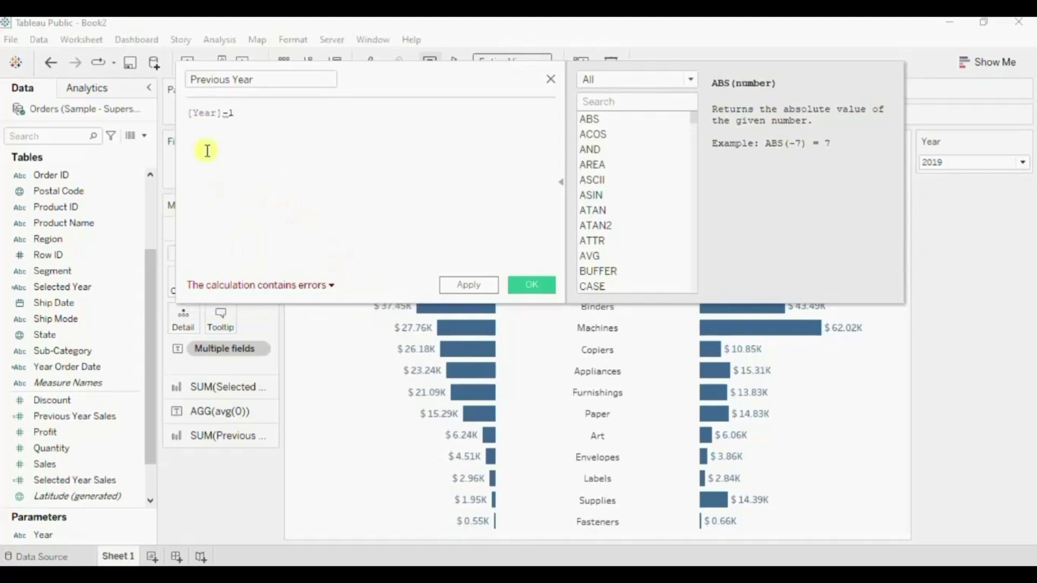
# Correct the Previous Year formula to int([Year])-1 and save the calculated field.
pyautogui.click(189, 112)
pyautogui.write('int')
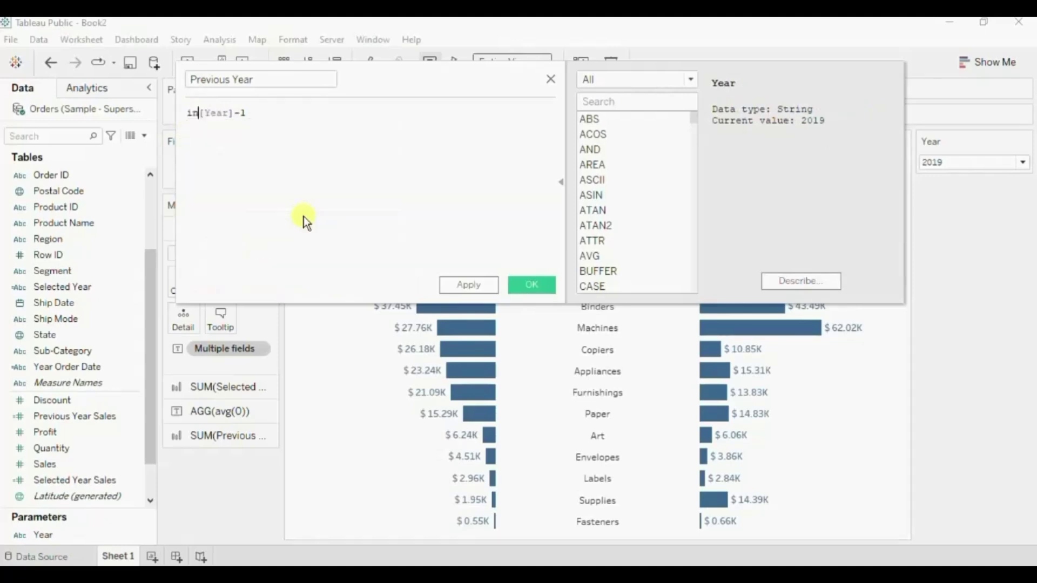
pyautogui.write('(')
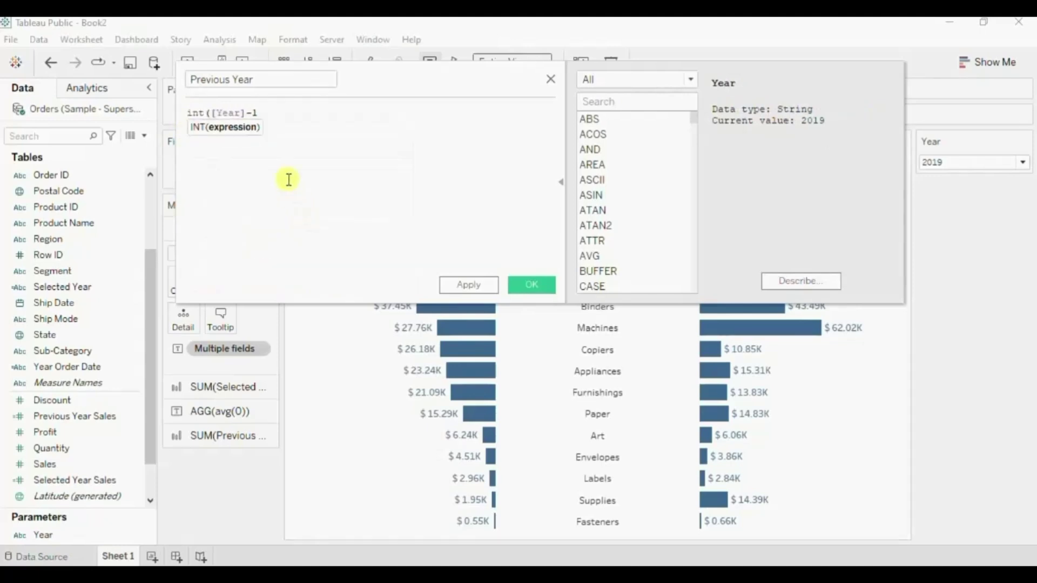
pyautogui.click(248, 113)
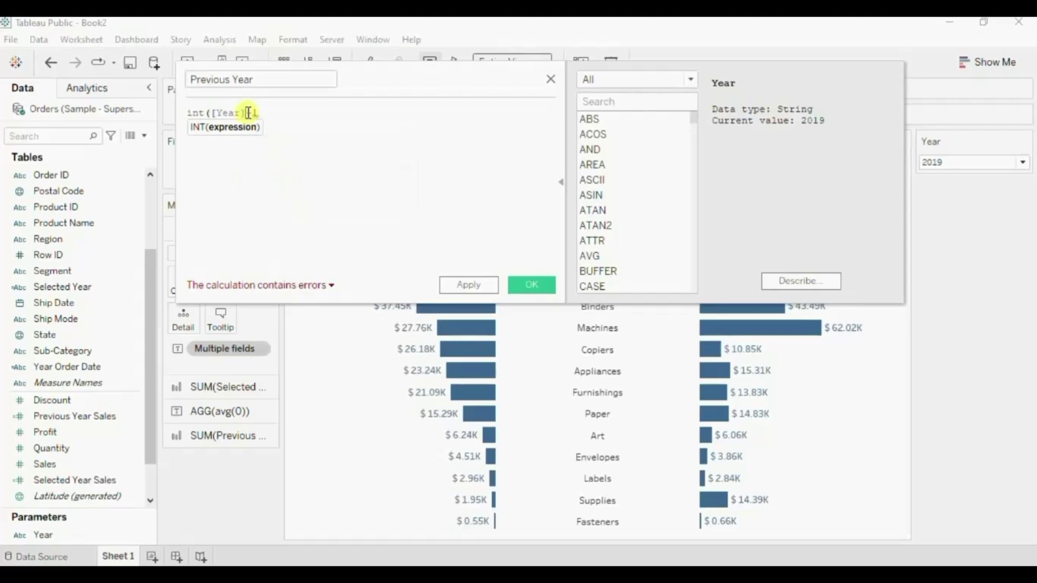
pyautogui.write(')')
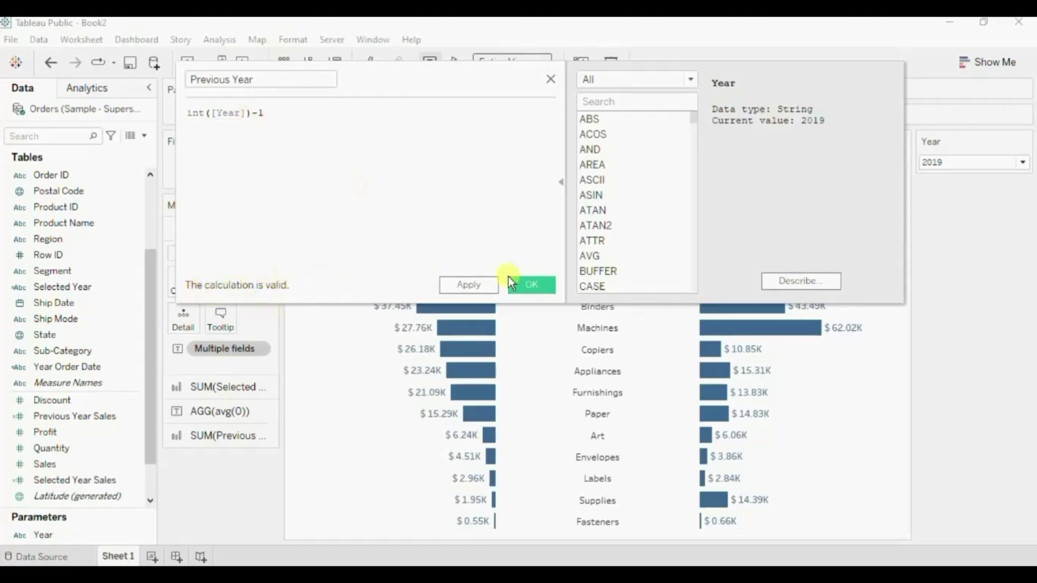
pyautogui.click(526, 286)
# Convert the Previous Year field from a measure to a dimension.
pyautogui.scroll(-2, 55, 358)
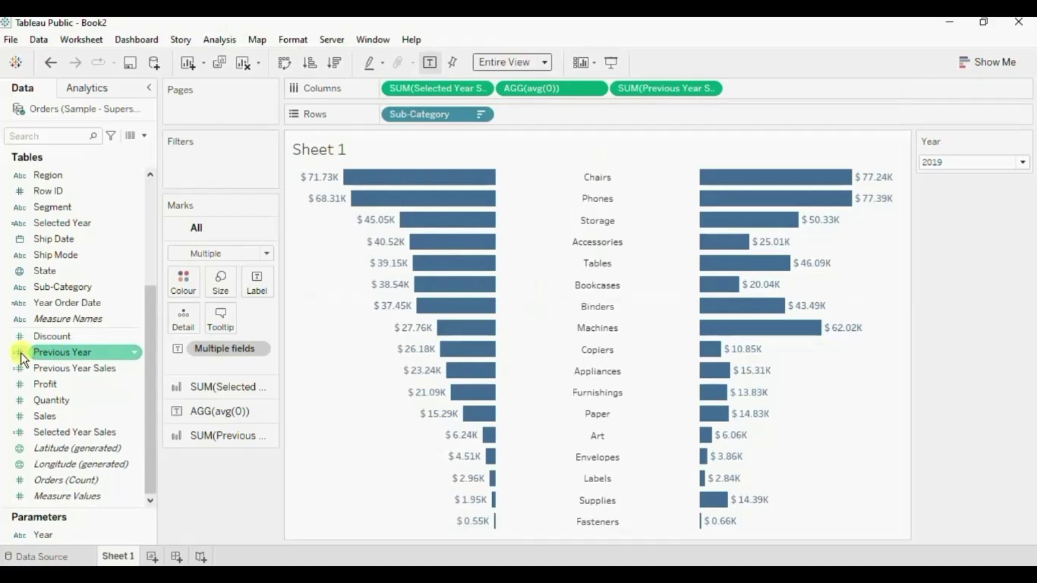
pyautogui.click(132, 355)
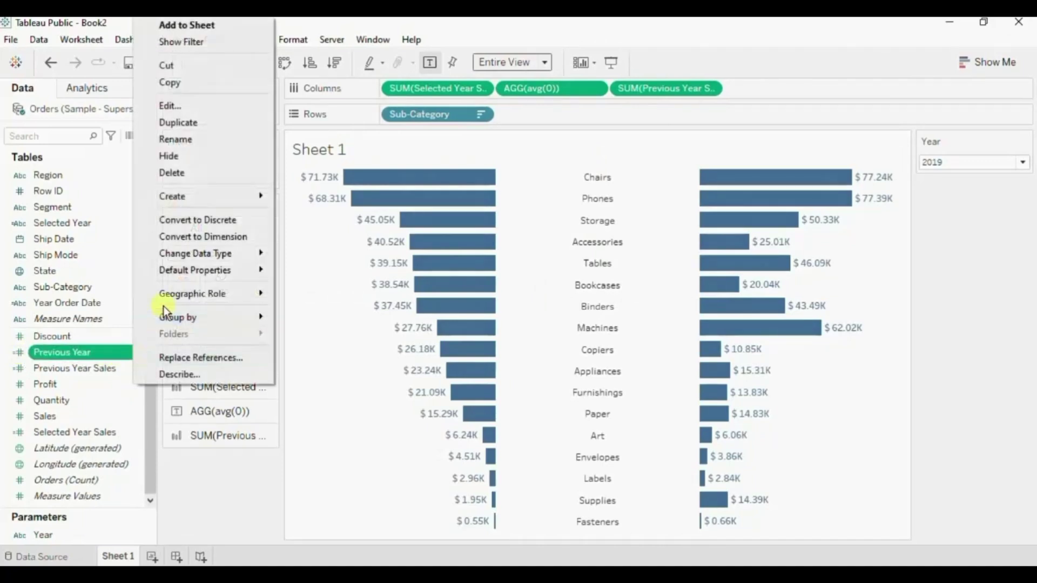
pyautogui.click(184, 236)
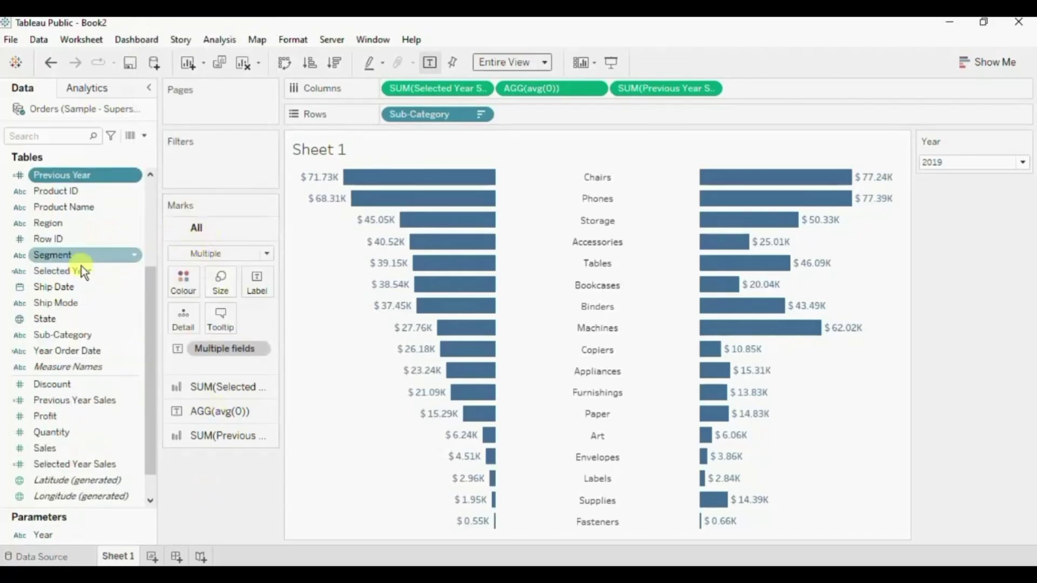
# Add Previous Year and Selected Year as detail on all marks.
pyautogui.scroll(4, 80, 273)
pyautogui.moveTo(54, 241); pyautogui.dragTo(176, 313)
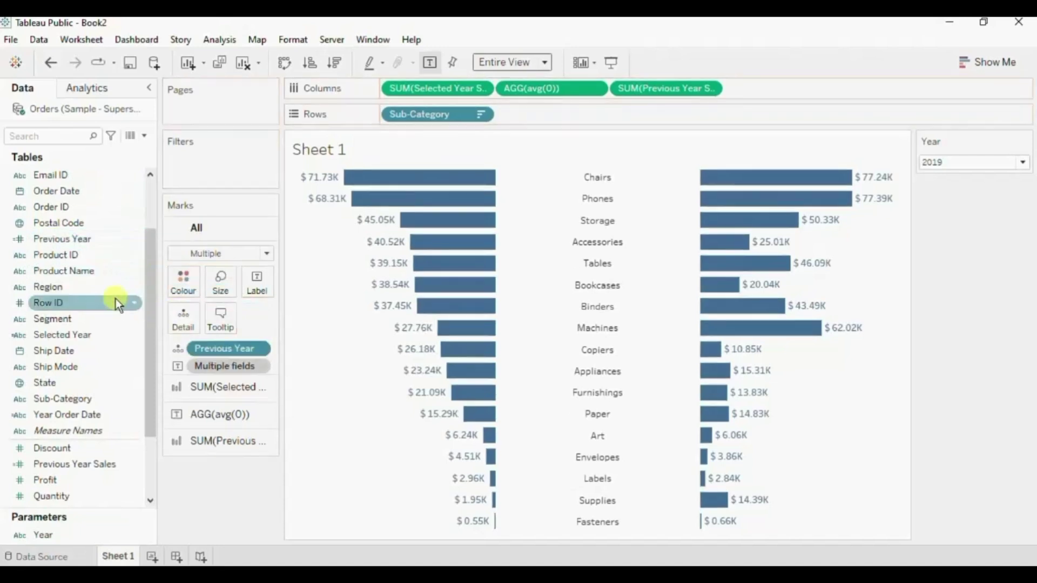
pyautogui.moveTo(53, 335); pyautogui.dragTo(179, 315)
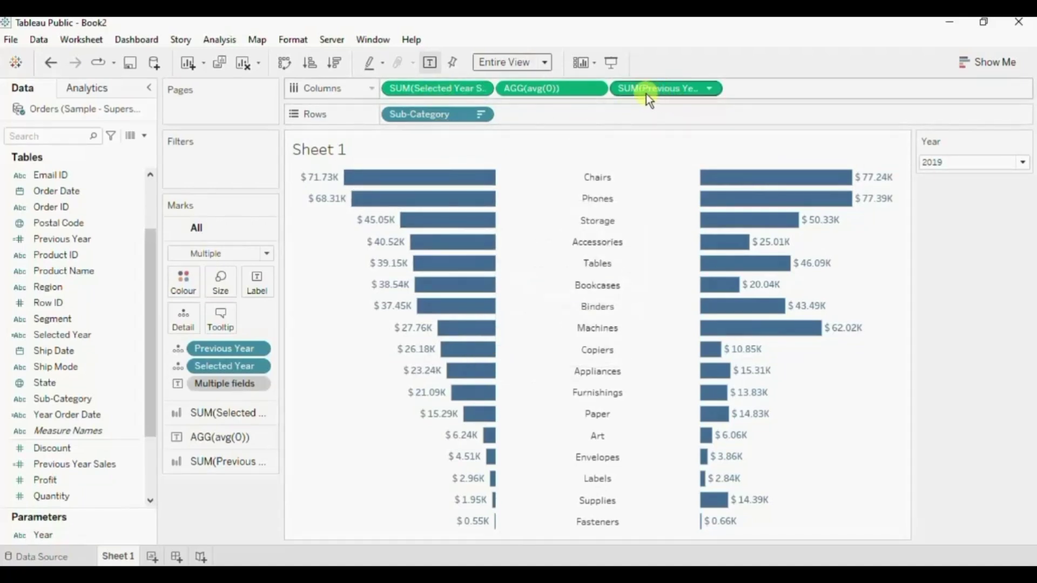
# Replace the sheet title's default text with the dynamic fields "<Selected Year> vs <Previous Year>".
pyautogui.doubleClick(311, 144)
pyautogui.moveTo(435, 226); pyautogui.dragTo(305, 229)
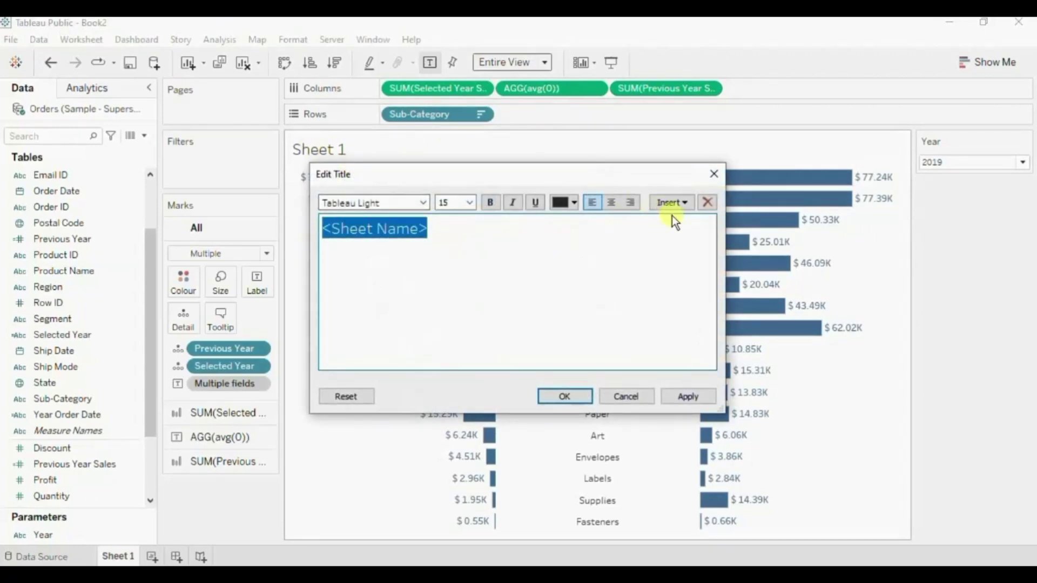
pyautogui.press('Delete')
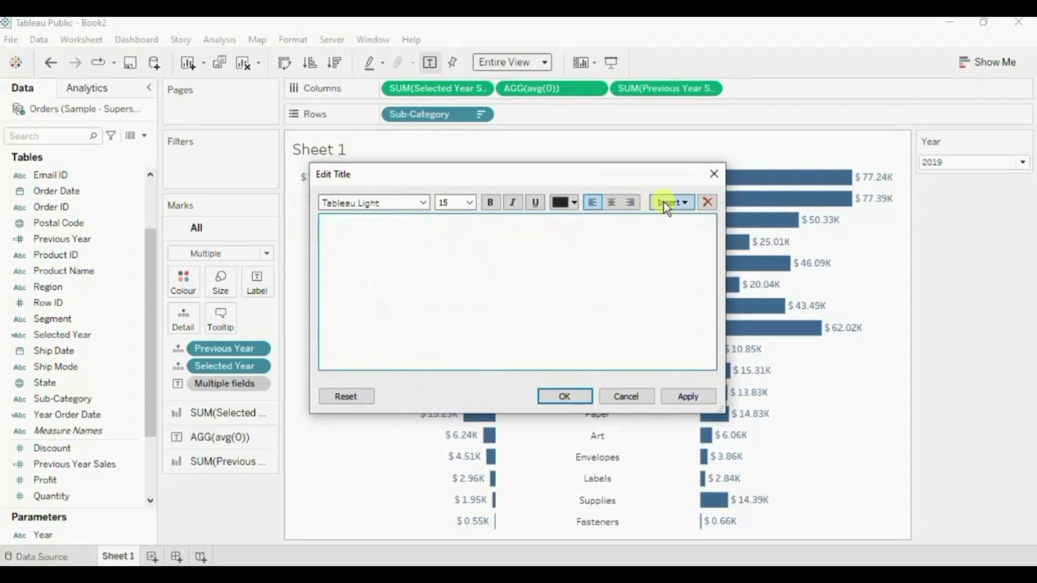
pyautogui.click(664, 203)
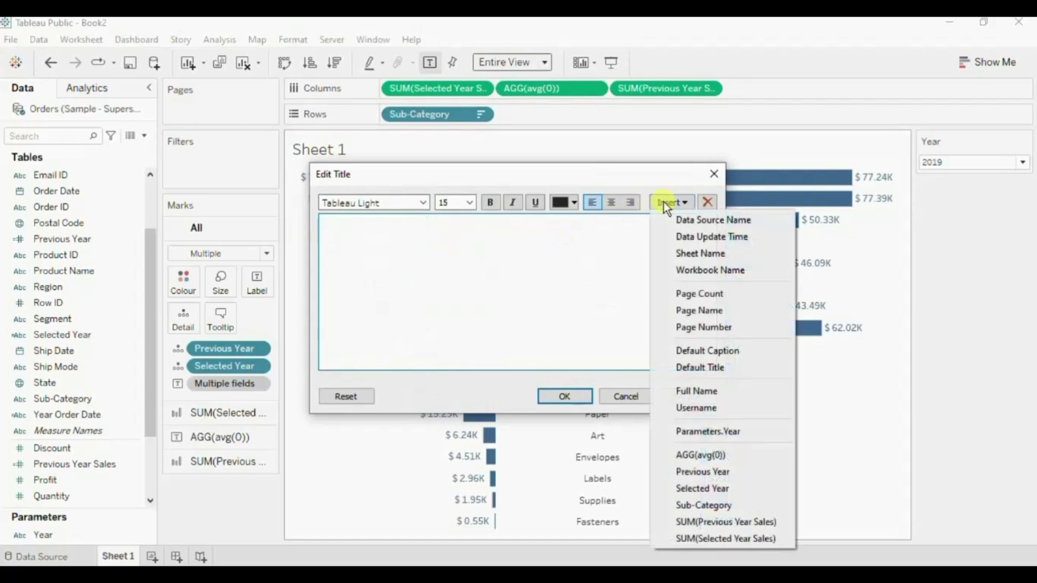
pyautogui.click(704, 488)
pyautogui.write('vs')
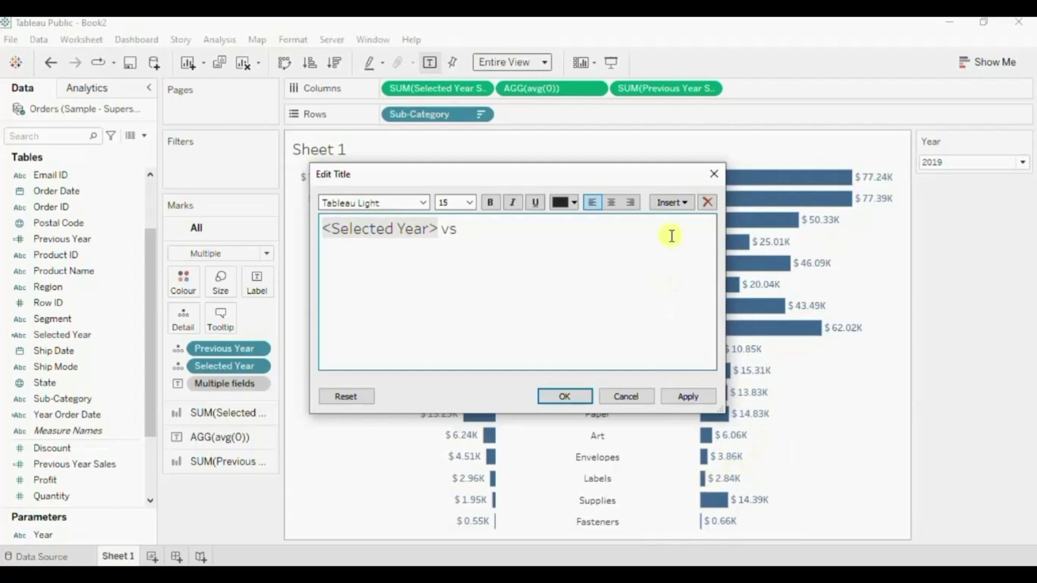
pyautogui.click(677, 204)
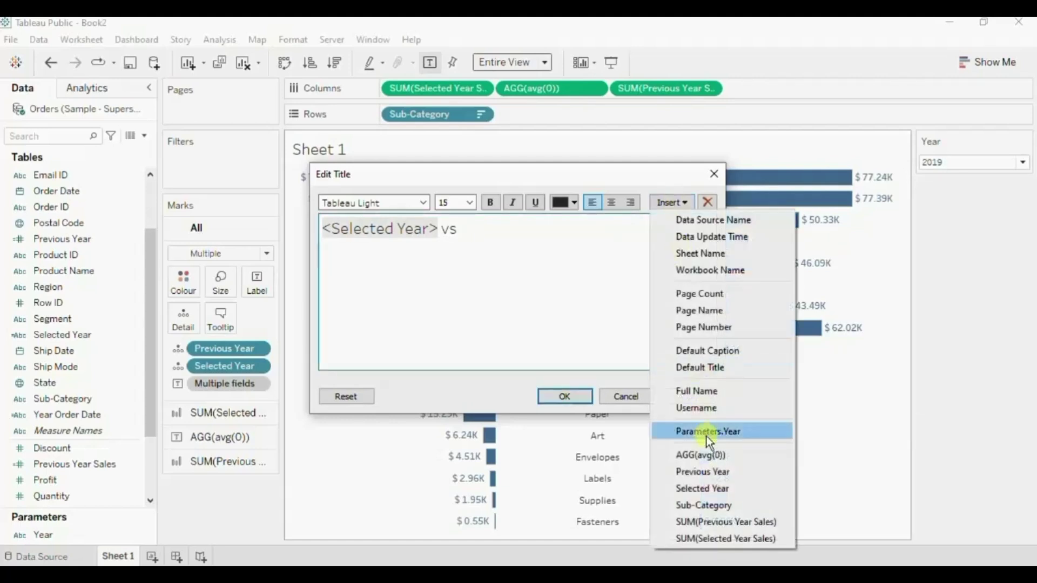
pyautogui.click(705, 471)
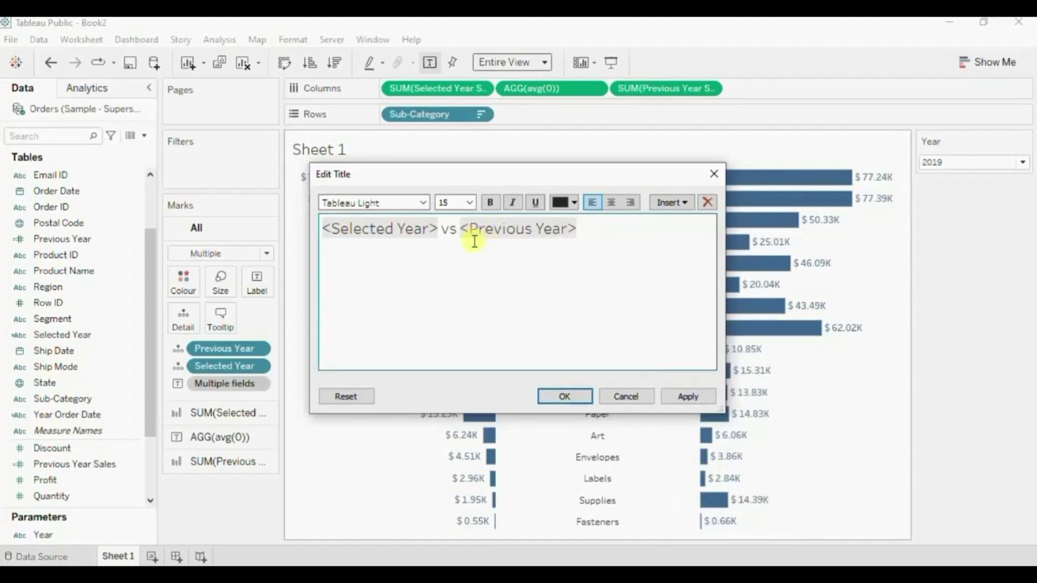
# Make the whole sheet title bold and centred, and apply the title changes.
pyautogui.tripleClick(464, 228)
pyautogui.click(491, 202)
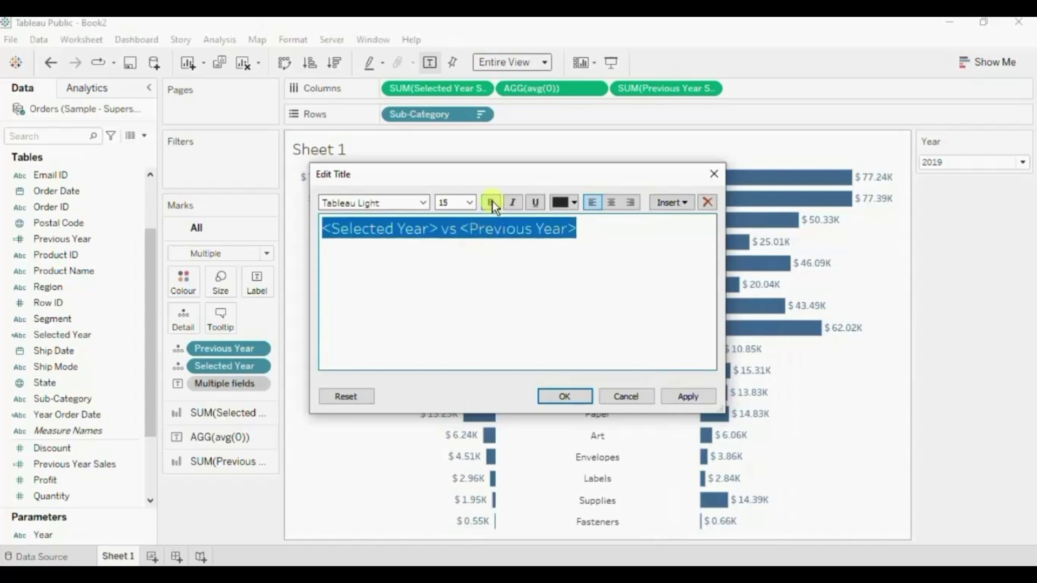
pyautogui.click(612, 202)
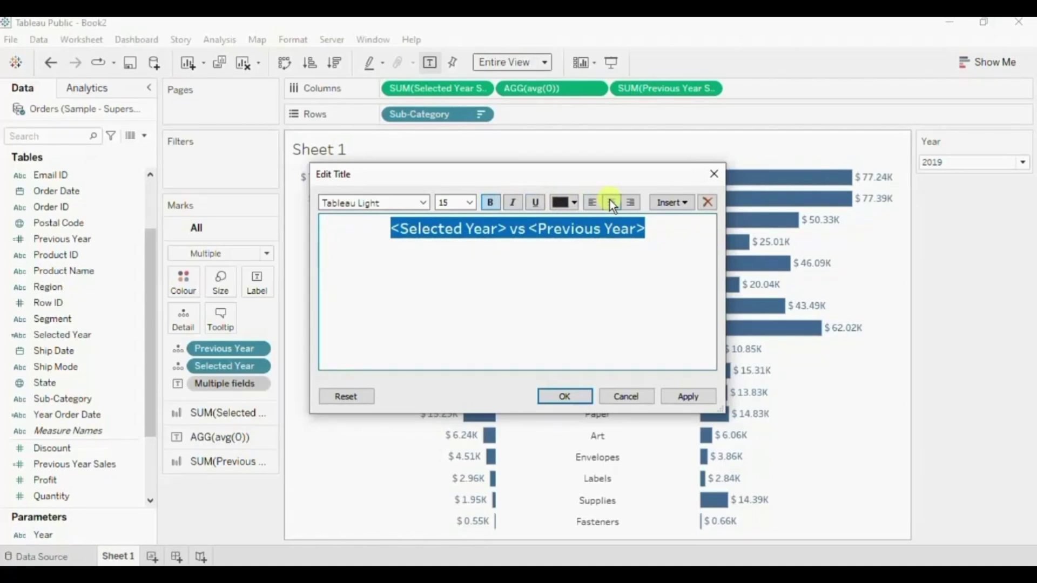
pyautogui.click(565, 396)
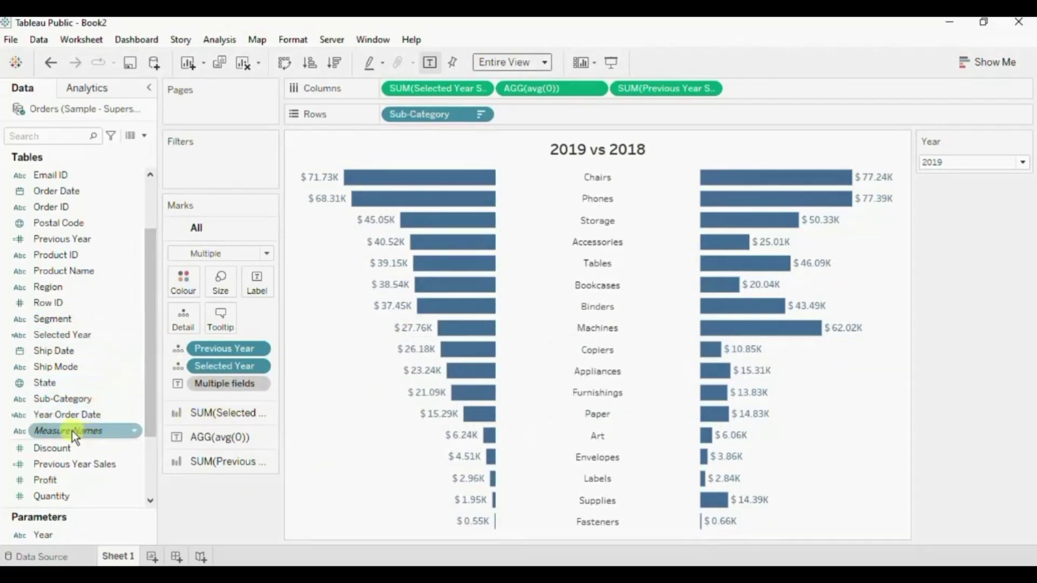
# Colour all marks by Measure Names and set the avg(0) colour to black (#000000).
pyautogui.moveTo(71, 430); pyautogui.dragTo(190, 287)
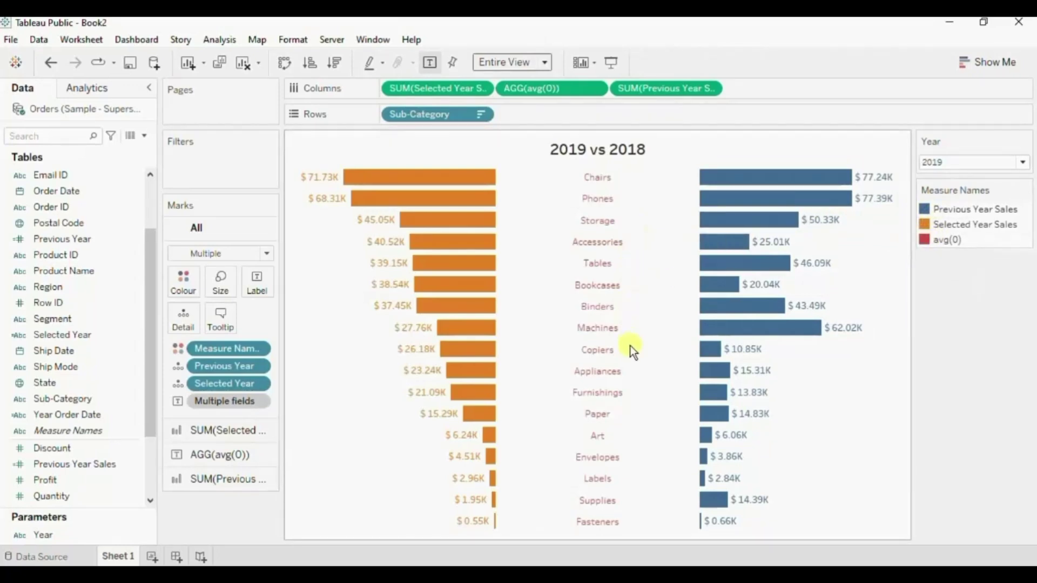
pyautogui.doubleClick(926, 237)
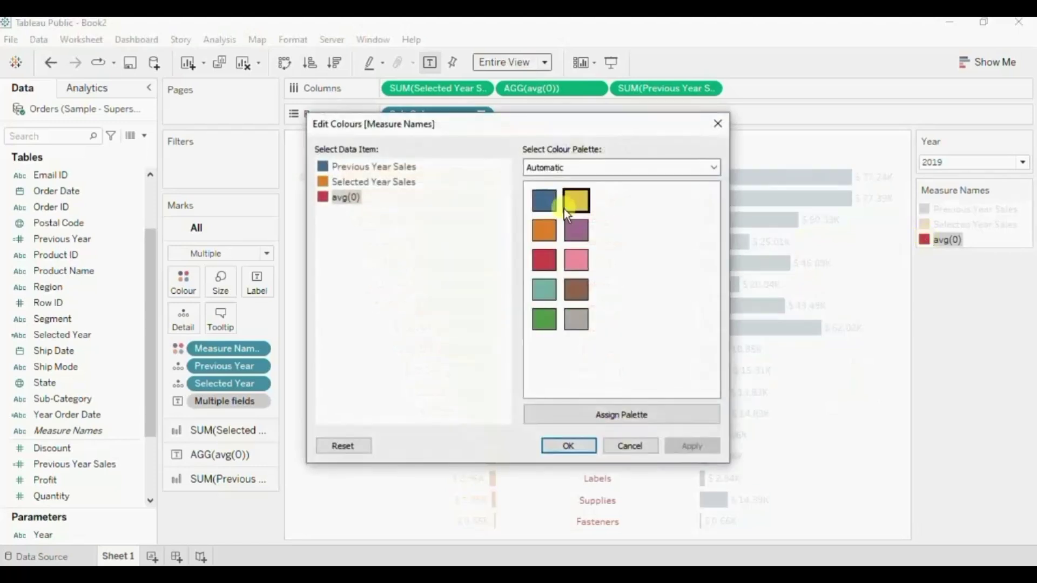
pyautogui.doubleClick(326, 196)
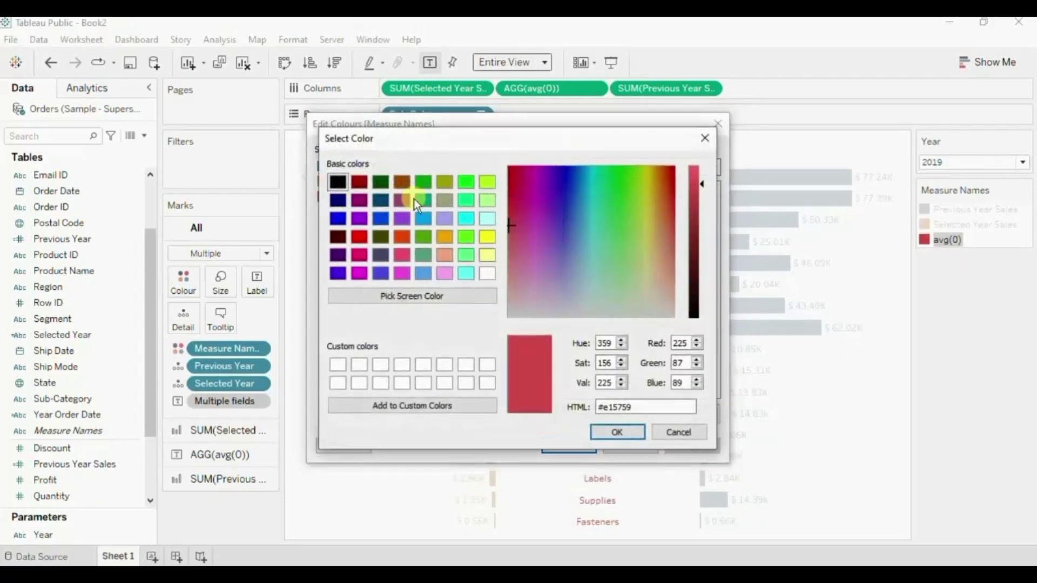
pyautogui.click(336, 182)
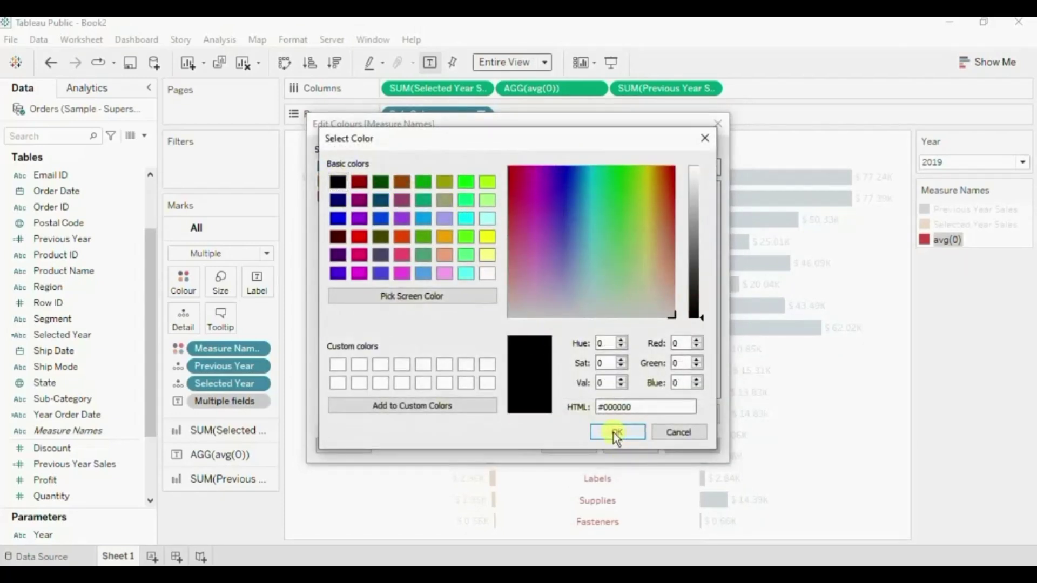
pyautogui.click(613, 432)
pyautogui.click(570, 446)
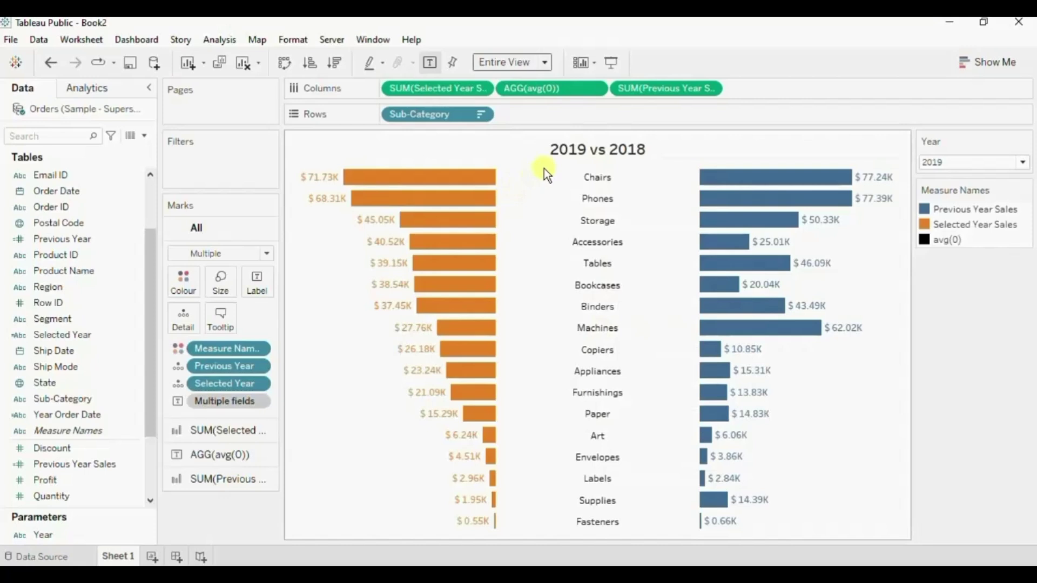
# Colour <Selected Year> orange and <Previous Year> blue in the sheet title to match their bars.
pyautogui.doubleClick(573, 148)
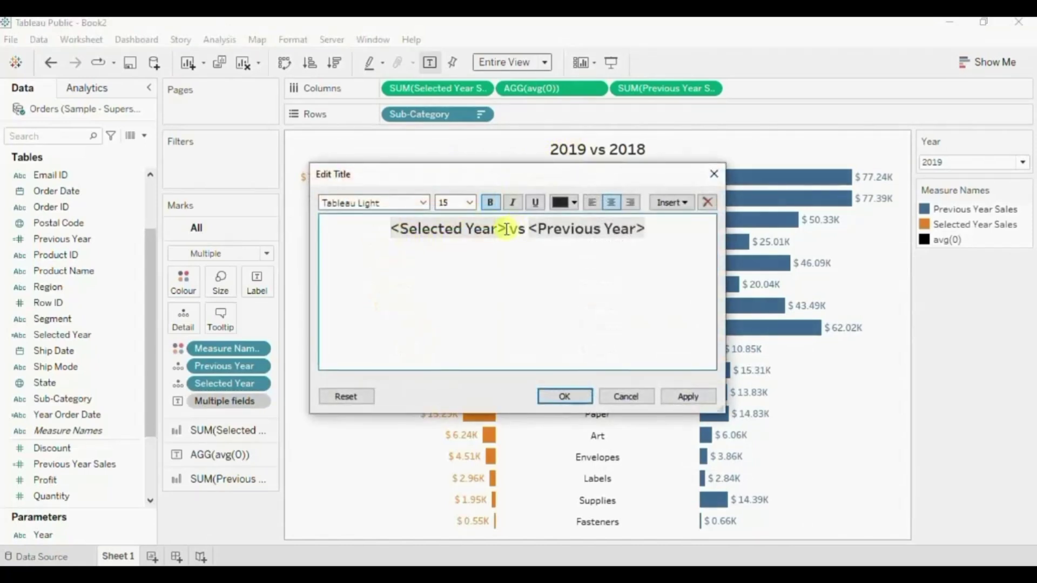
pyautogui.moveTo(391, 228); pyautogui.dragTo(507, 228)
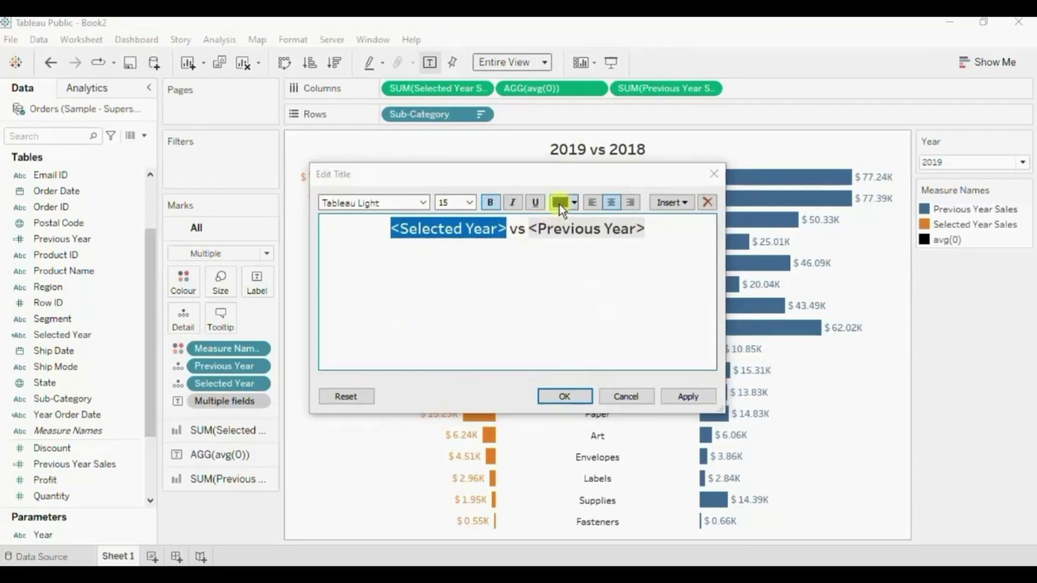
pyautogui.click(559, 203)
pyautogui.click(594, 219)
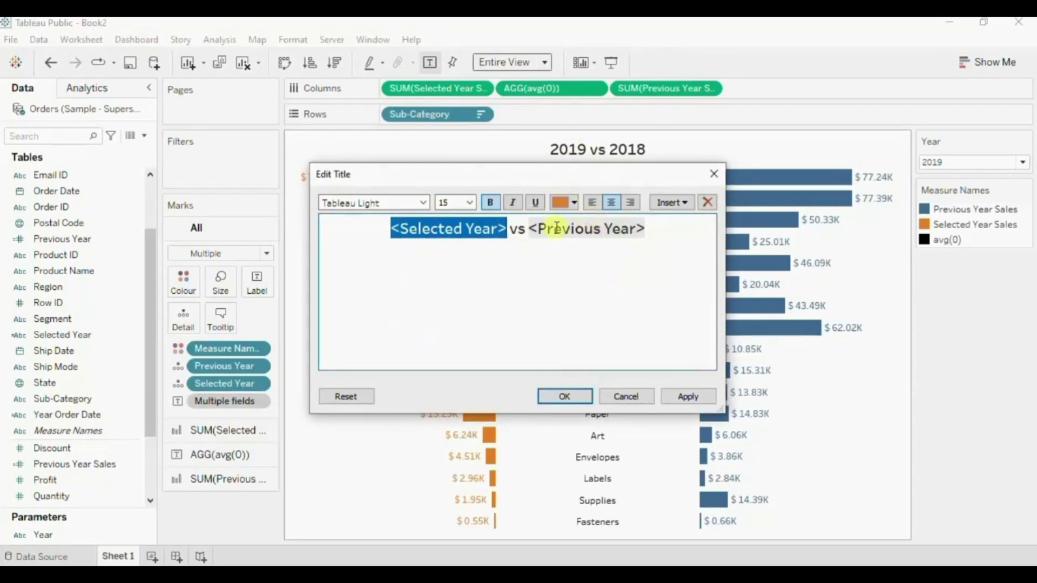
pyautogui.moveTo(529, 229); pyautogui.dragTo(659, 223)
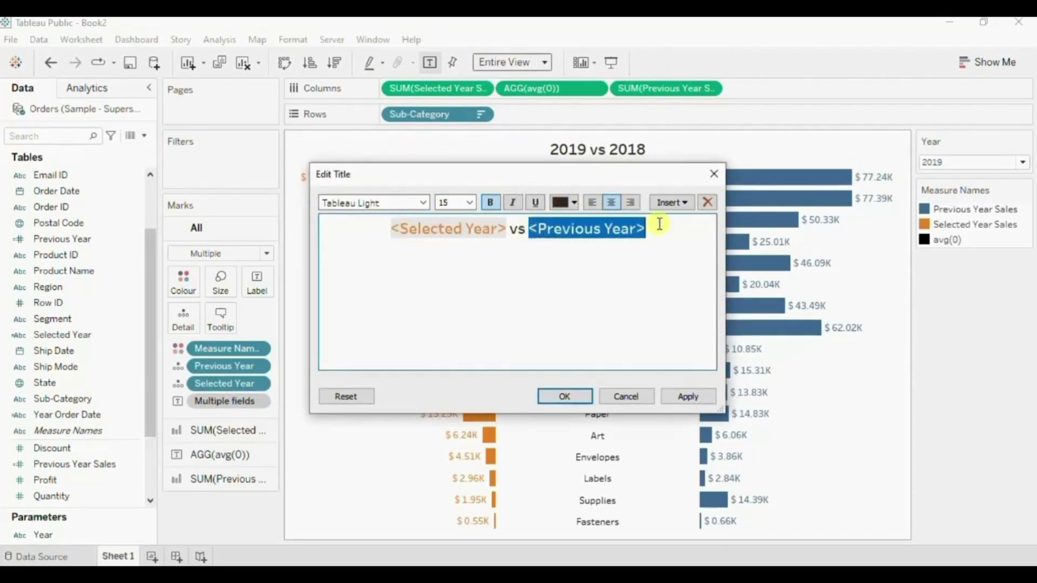
pyautogui.click(560, 203)
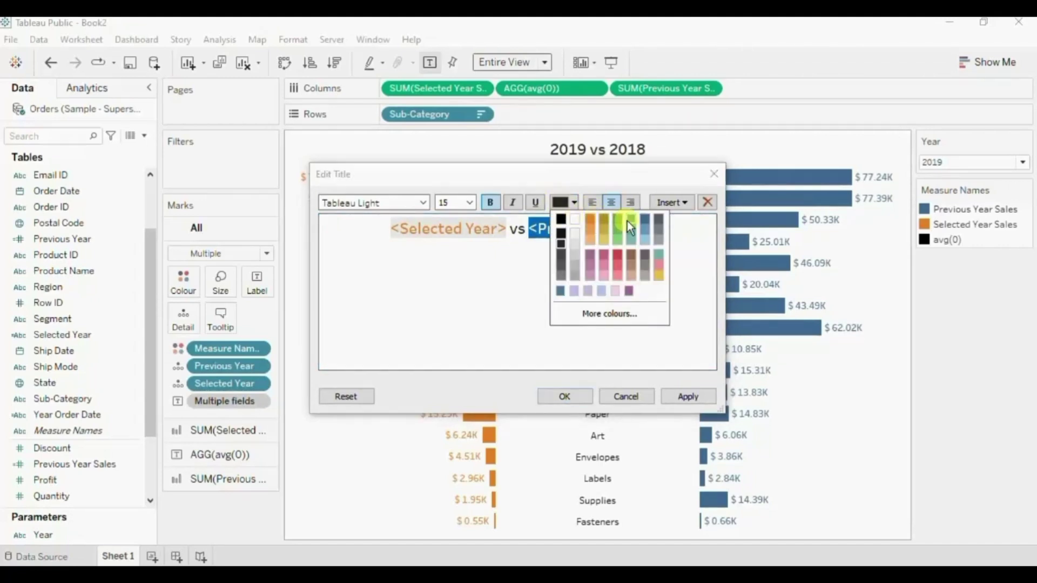
pyautogui.click(641, 221)
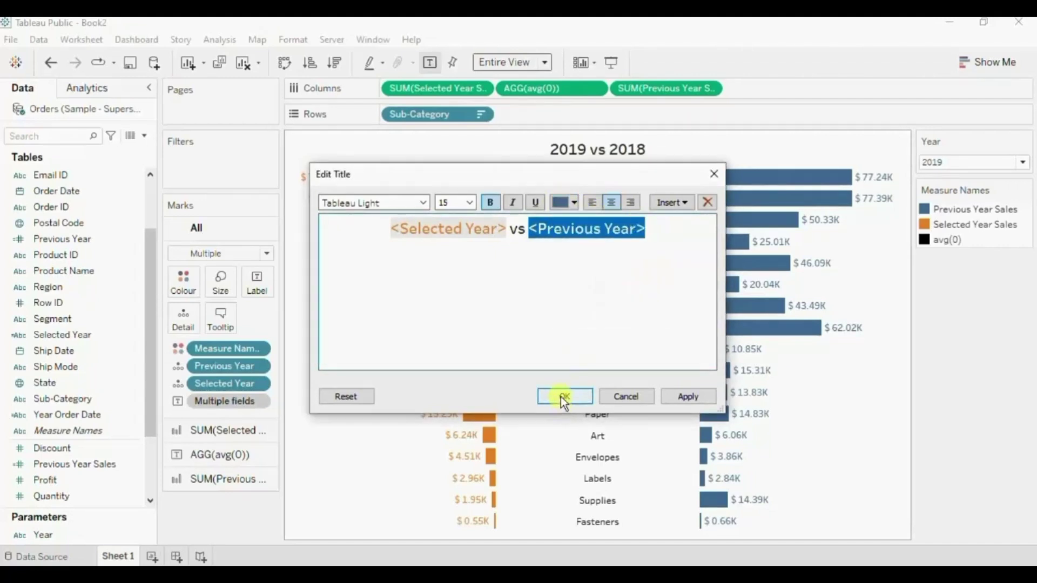
pyautogui.click(562, 396)
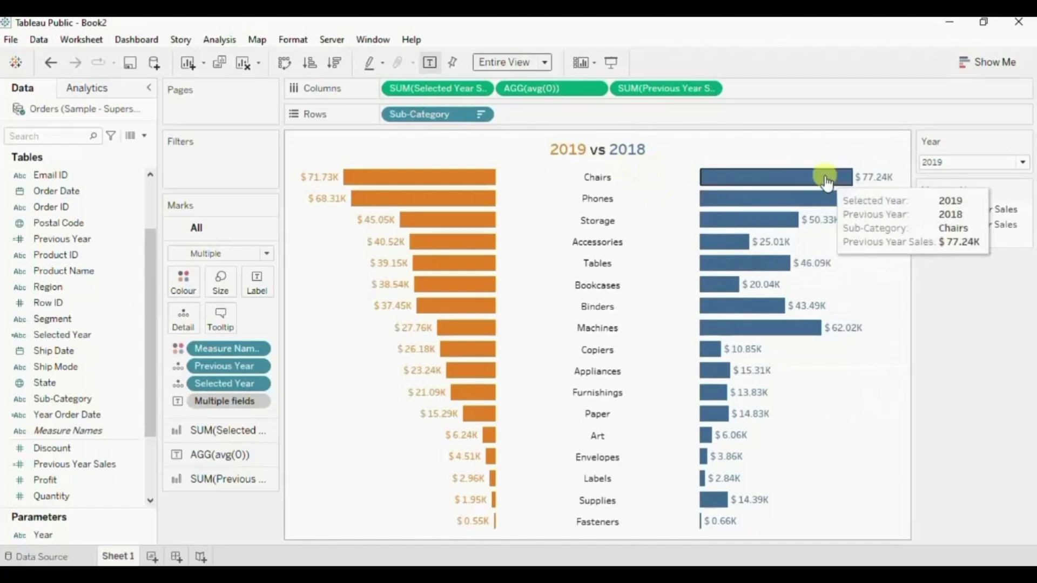
# Set the Year parameter to 2020.
pyautogui.click(939, 165)
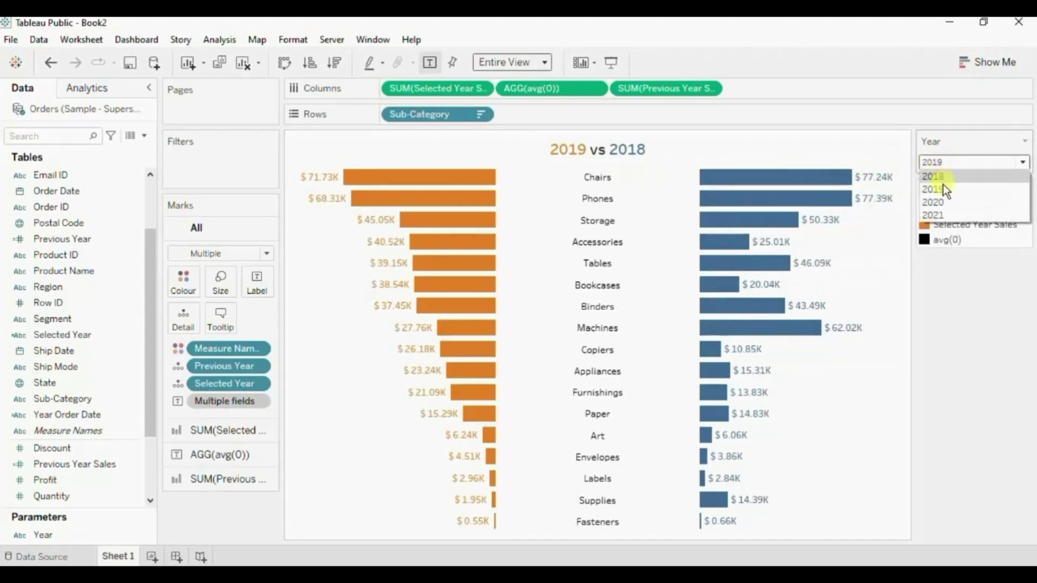
pyautogui.click(953, 202)
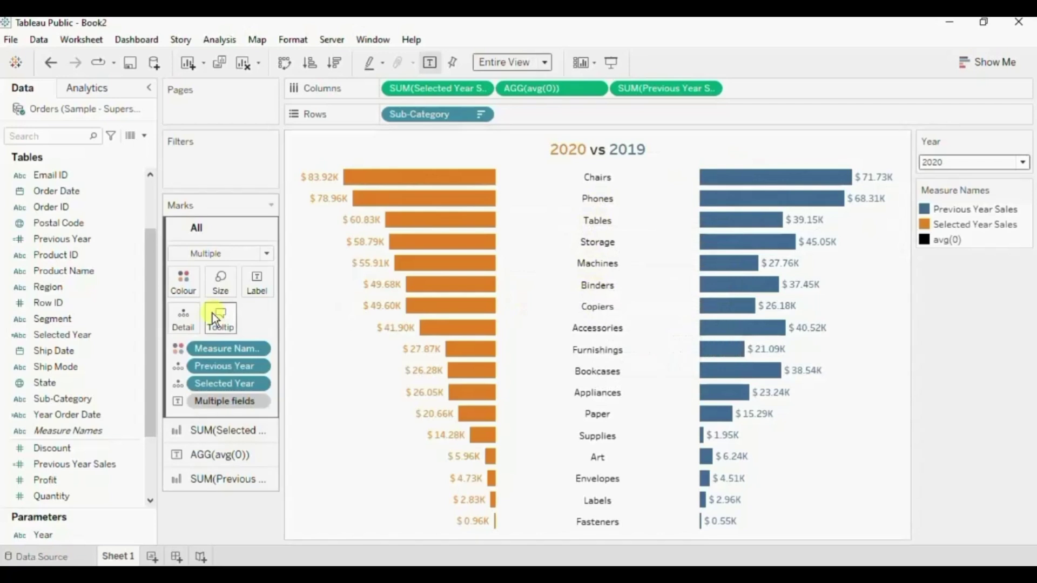
# Clear all tooltip text from the AGG(avg(0)) marks that show the central category labels.
pyautogui.click(196, 455)
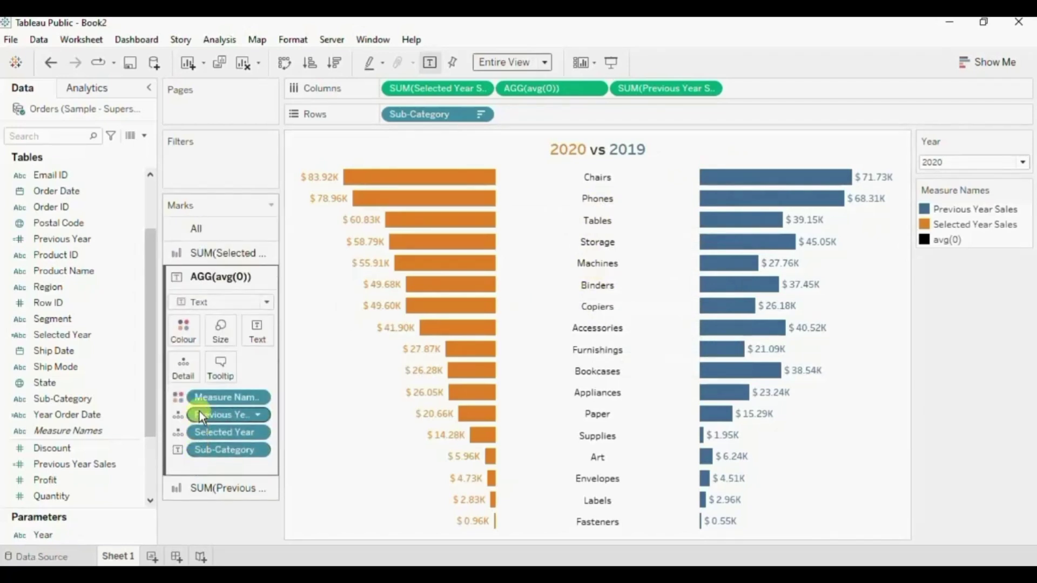
pyautogui.click(225, 366)
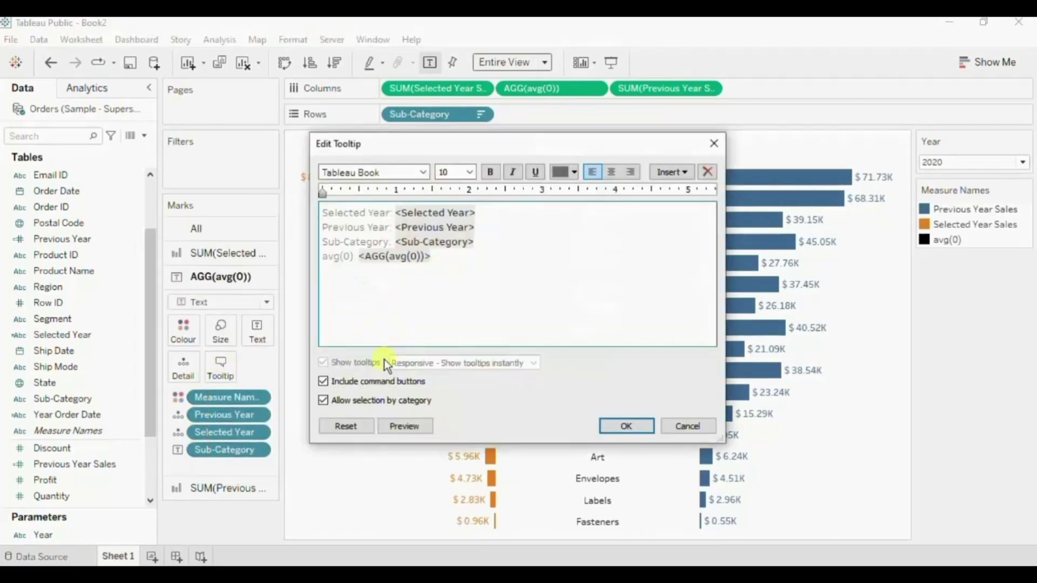
pyautogui.hotkey('ctrl', 'a')
pyautogui.press('Delete')
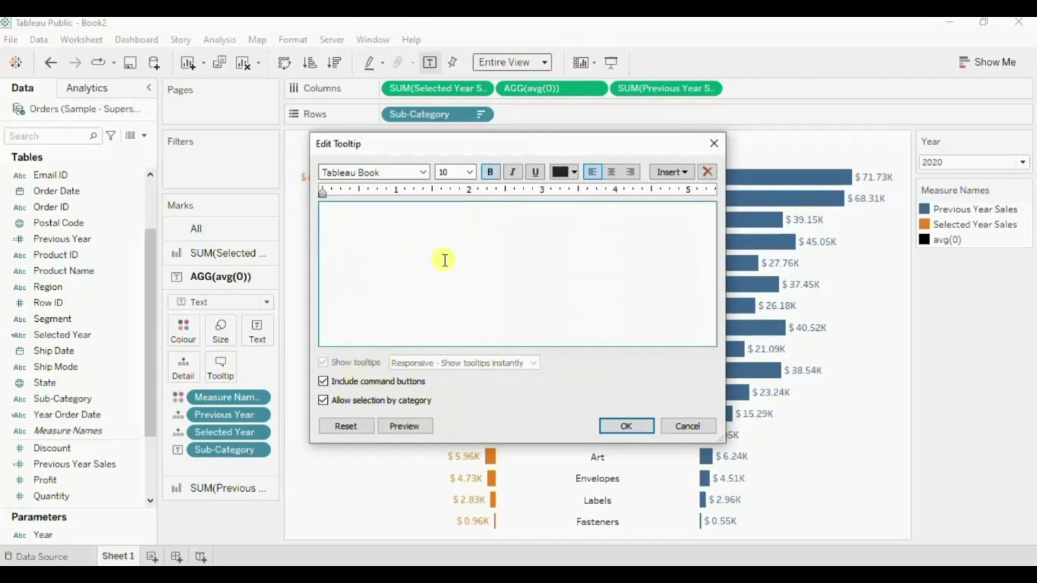
pyautogui.click(630, 423)
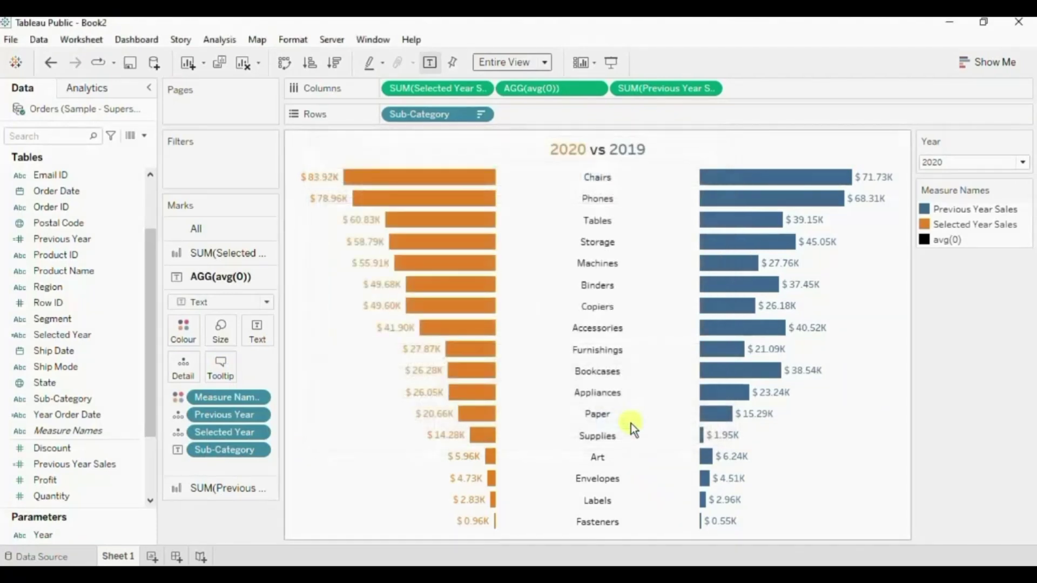